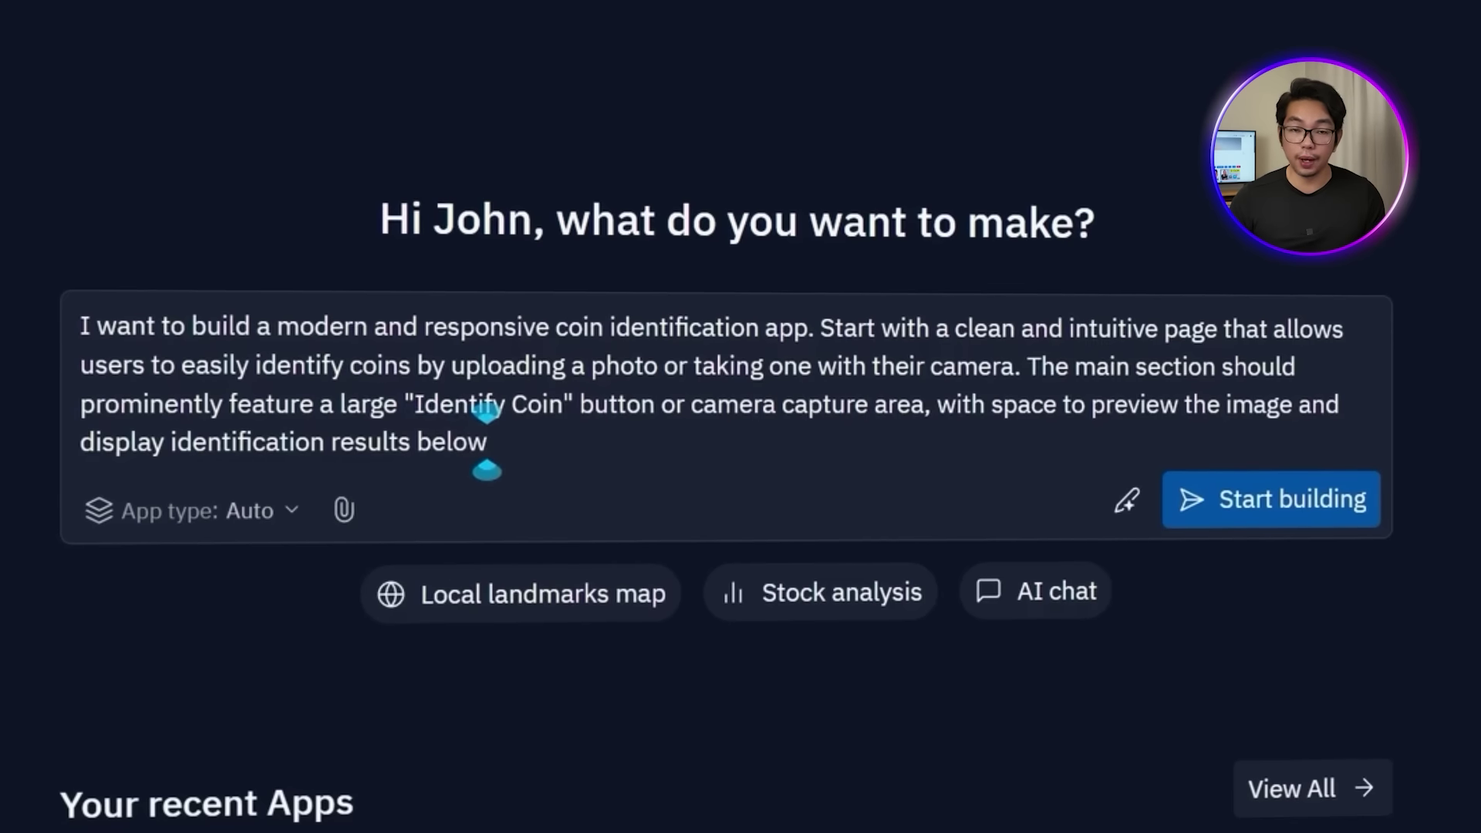
Step: Complete the prompt with a modern, mobile-friendly layout, soft shadows, rounded corners and smooth transitions for a polished, professional feel, and start building
{"action": "type", "text": "Use a modern, mobile-friendly layout with soft"}
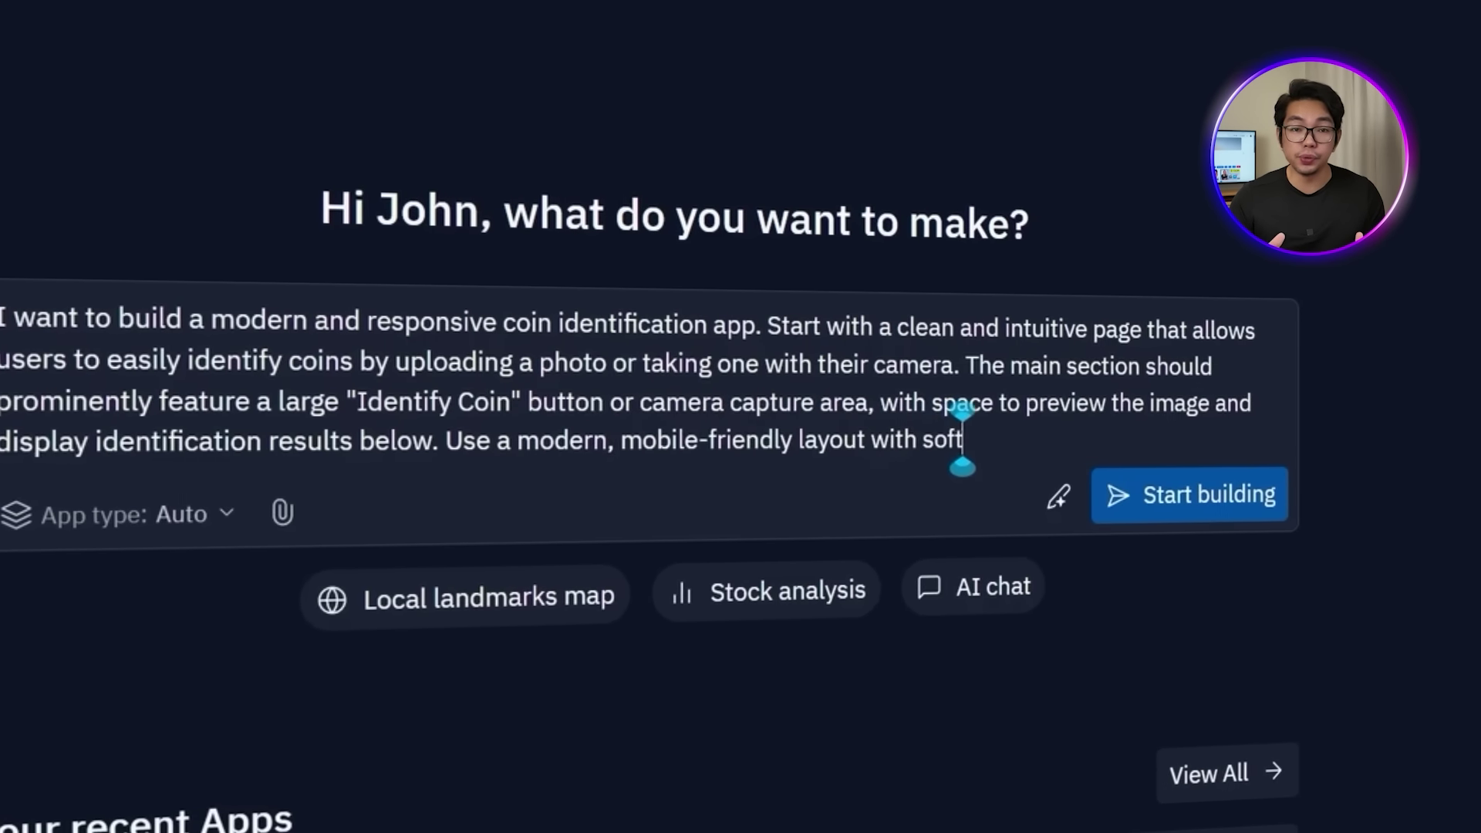
{"action": "type", "text": " shadows, rounded corners, and smooth transitions so it feel"}
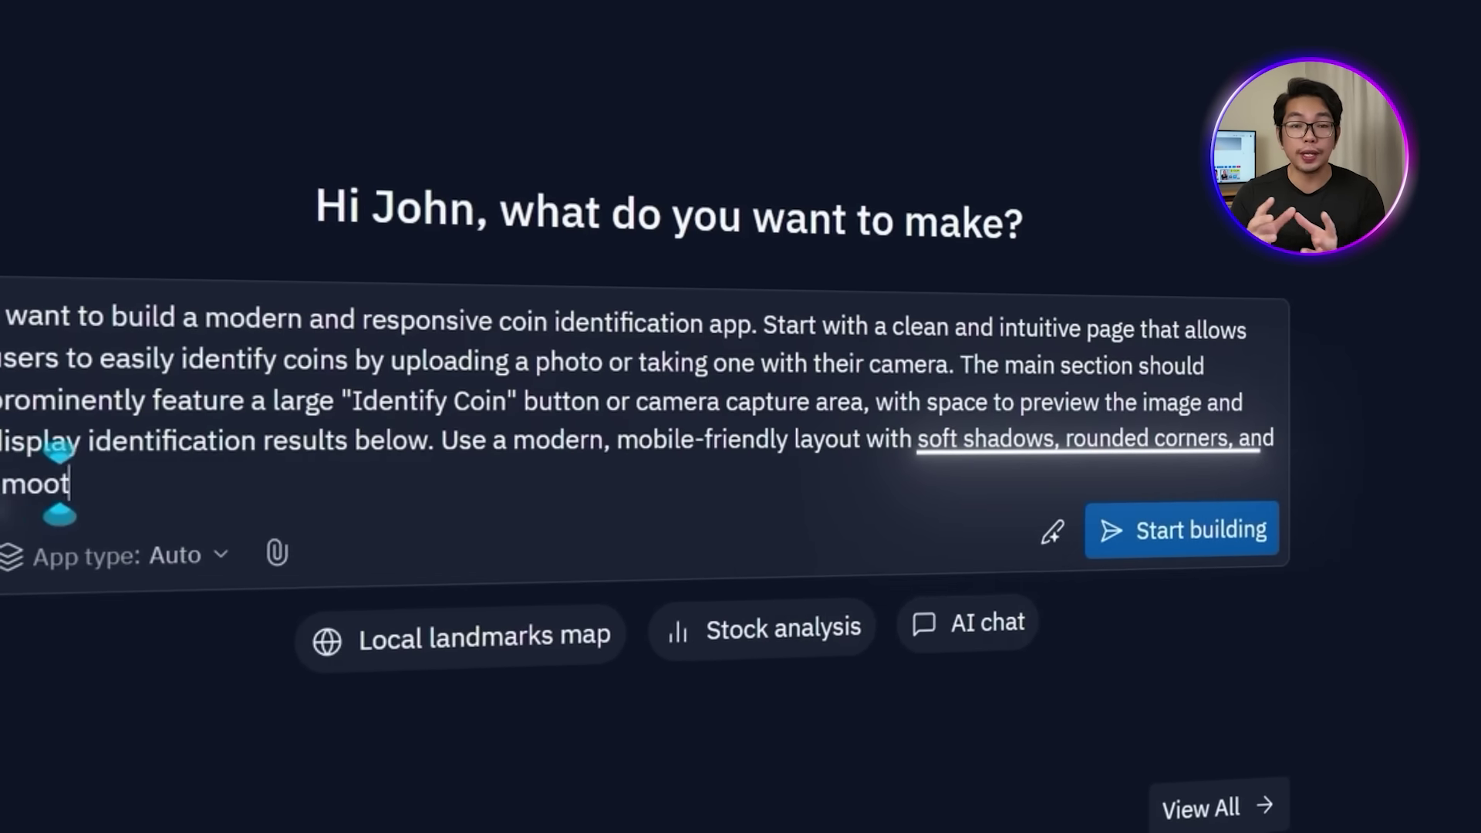
{"action": "type", "text": "s po"}
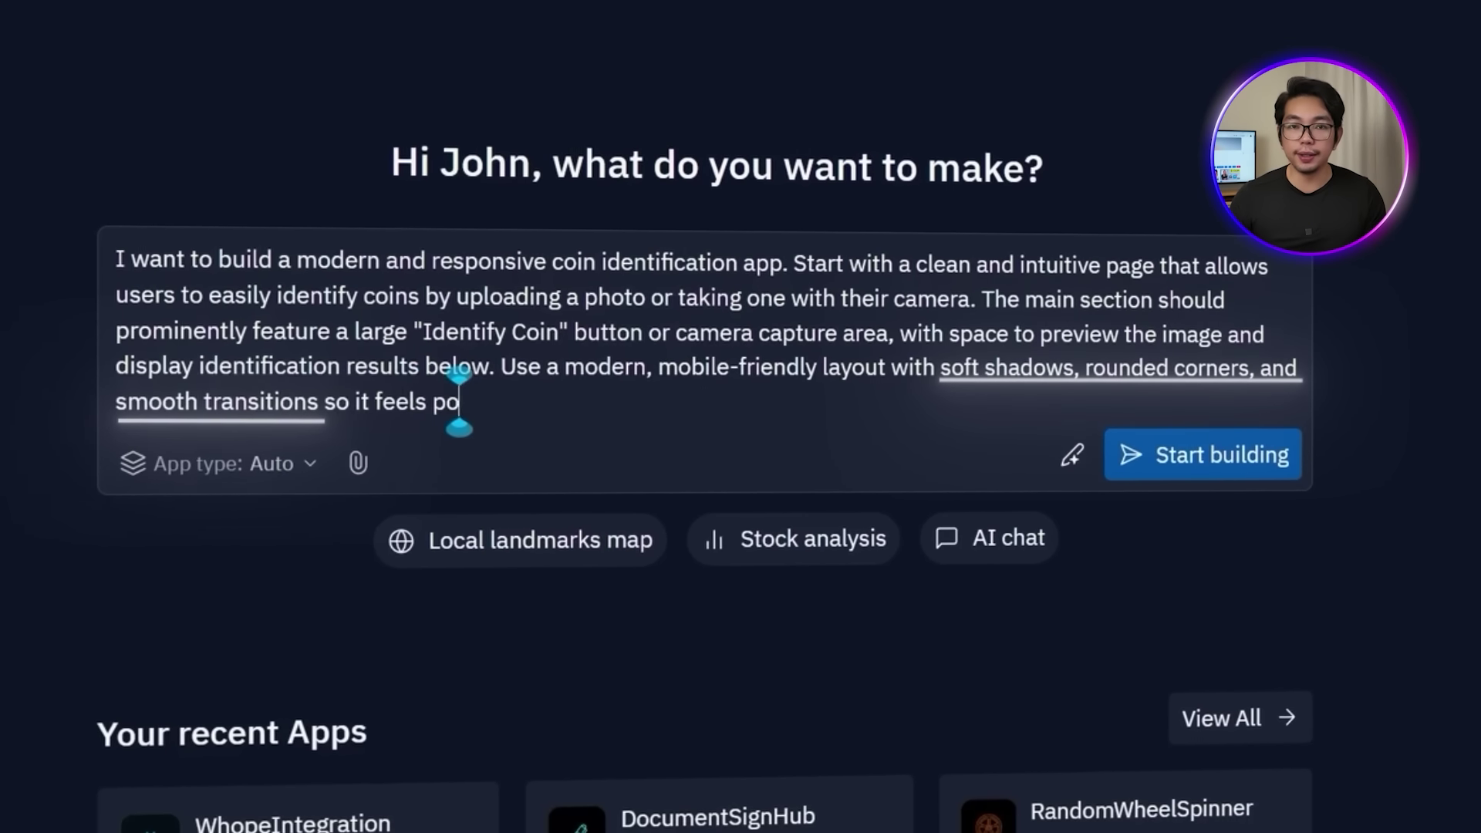
{"action": "type", "text": "lished and professional."}
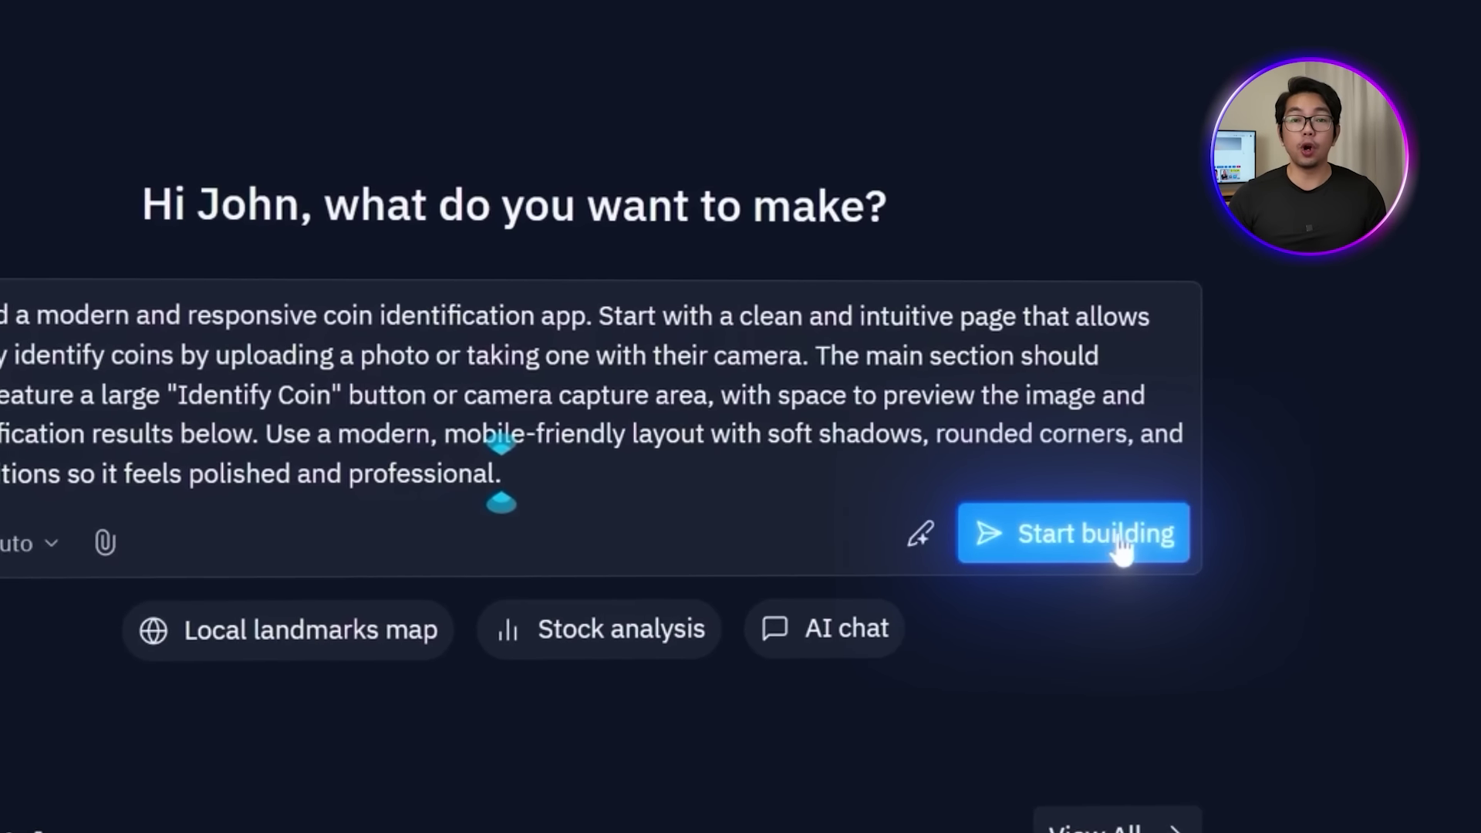
{"action": "left_click", "coordinate": [1122, 543]}
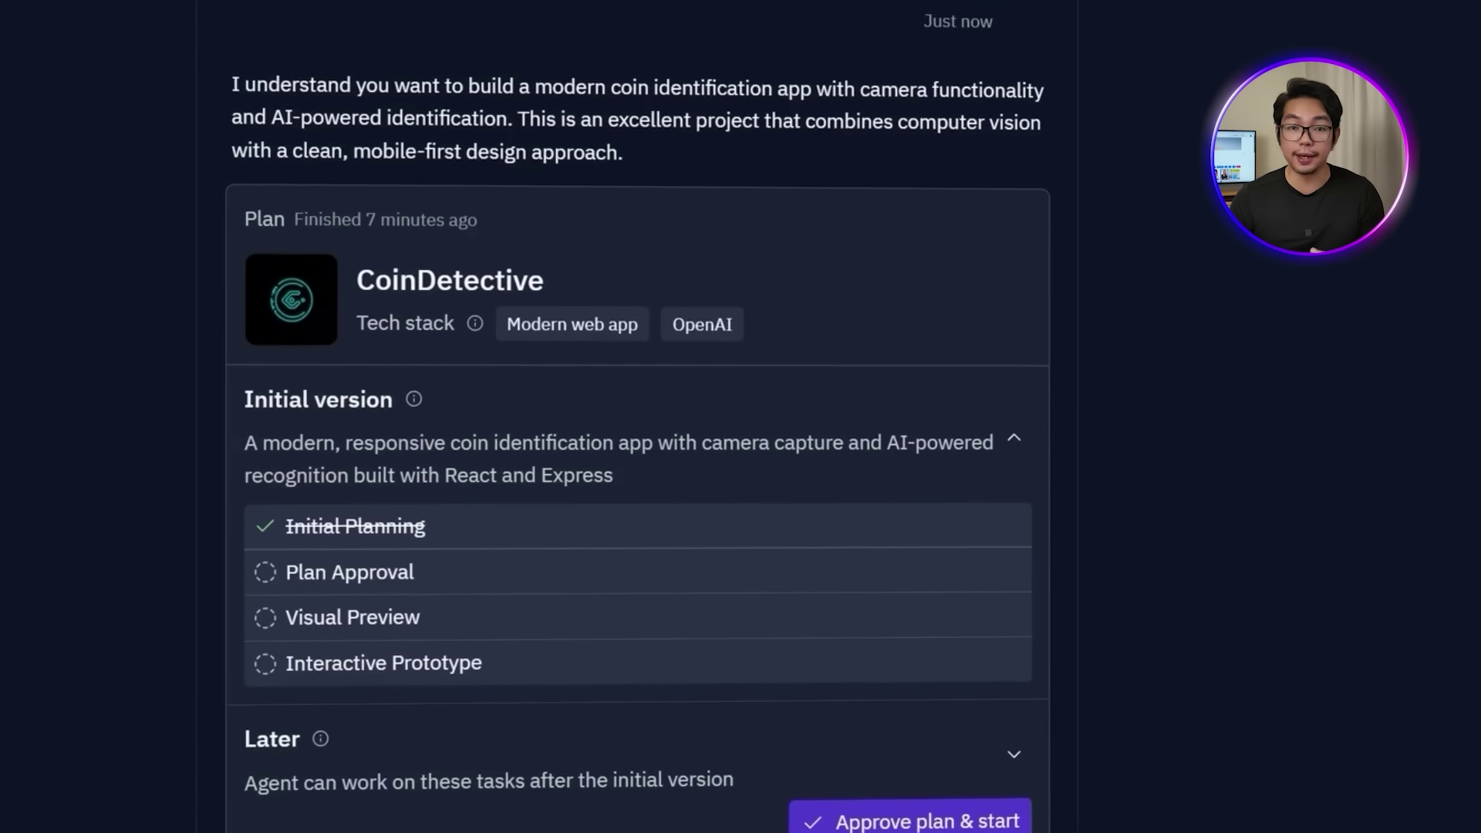
Step: Review the initial version description in the CoinDetective plan, then approve the plan and start the build
{"action": "left_click_drag", "start_coordinate": [251, 461], "coordinate": [575, 523]}
{"action": "left_click", "coordinate": [576, 523]}
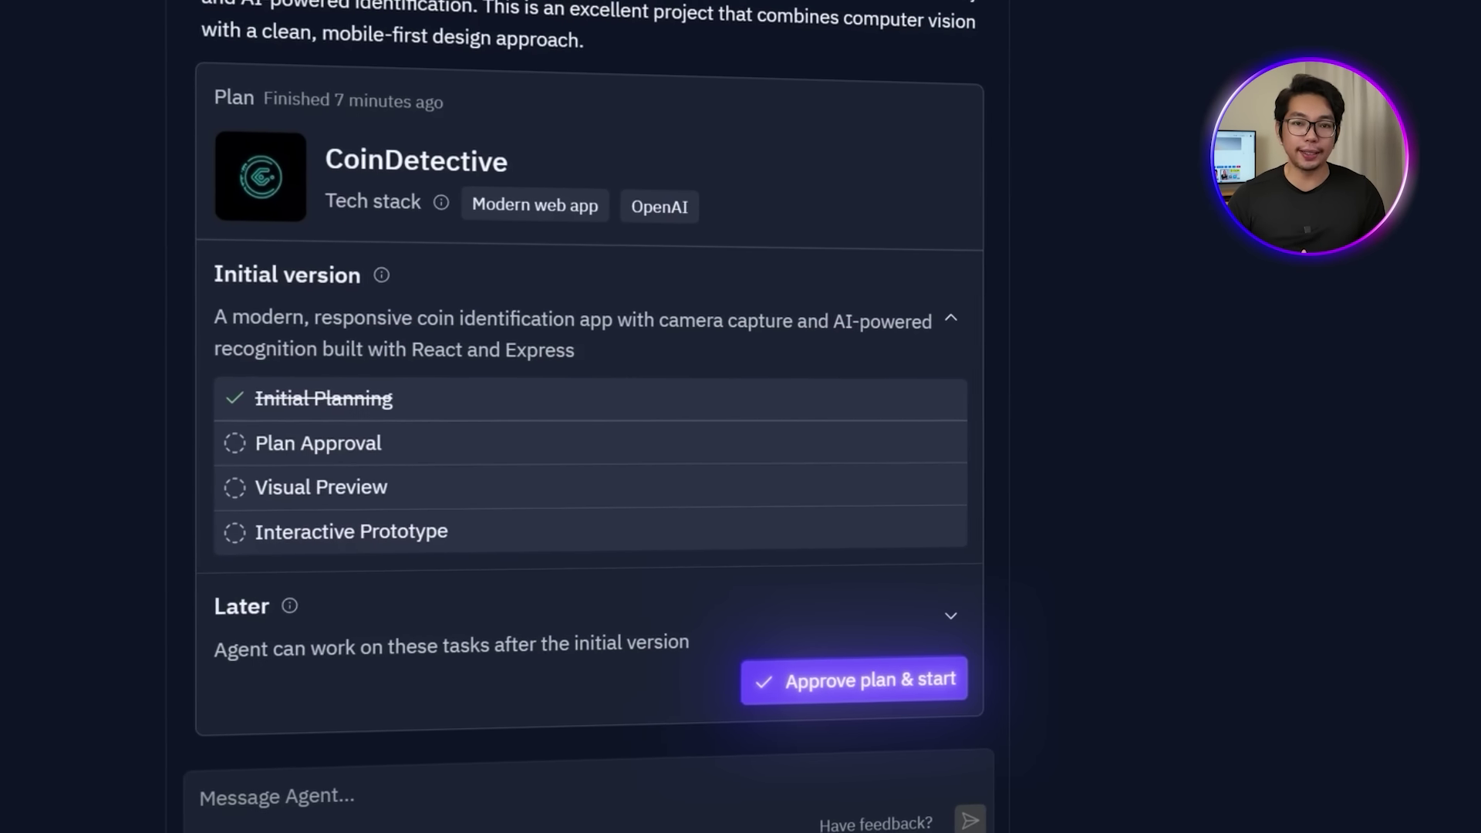
{"action": "left_click", "coordinate": [852, 676]}
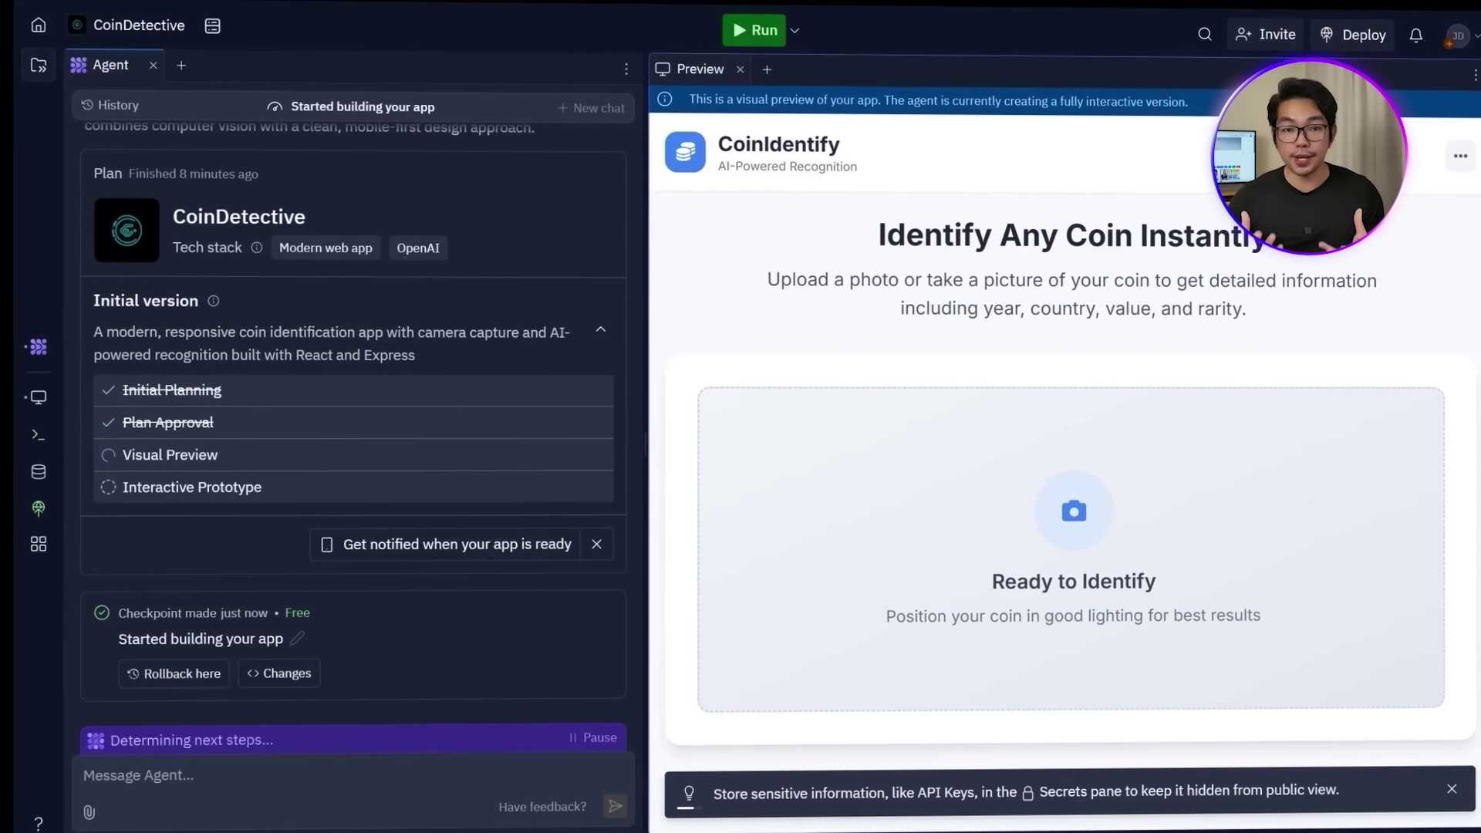
Step: Examine the CoinIdentify visual preview, from the photo capture area through the sample coin result, market values, other matches and recent identifications
{"action": "scroll", "coordinate": [1298, 540], "scroll_direction": "down", "scroll_amount": 5}
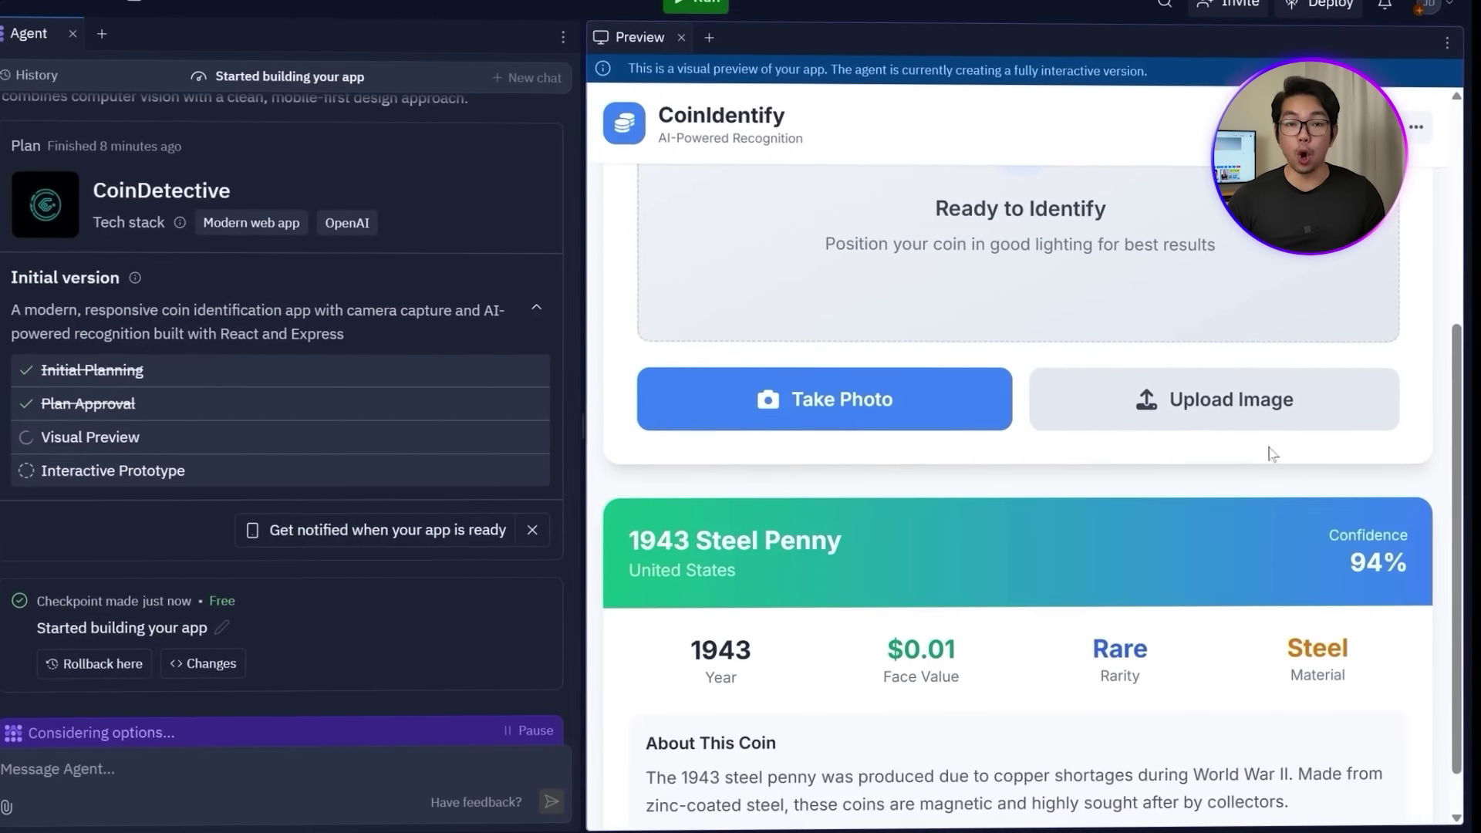
{"action": "scroll", "coordinate": [1272, 454], "scroll_direction": "down", "scroll_amount": 2}
{"action": "scroll", "coordinate": [1268, 451], "scroll_direction": "down", "scroll_amount": 3}
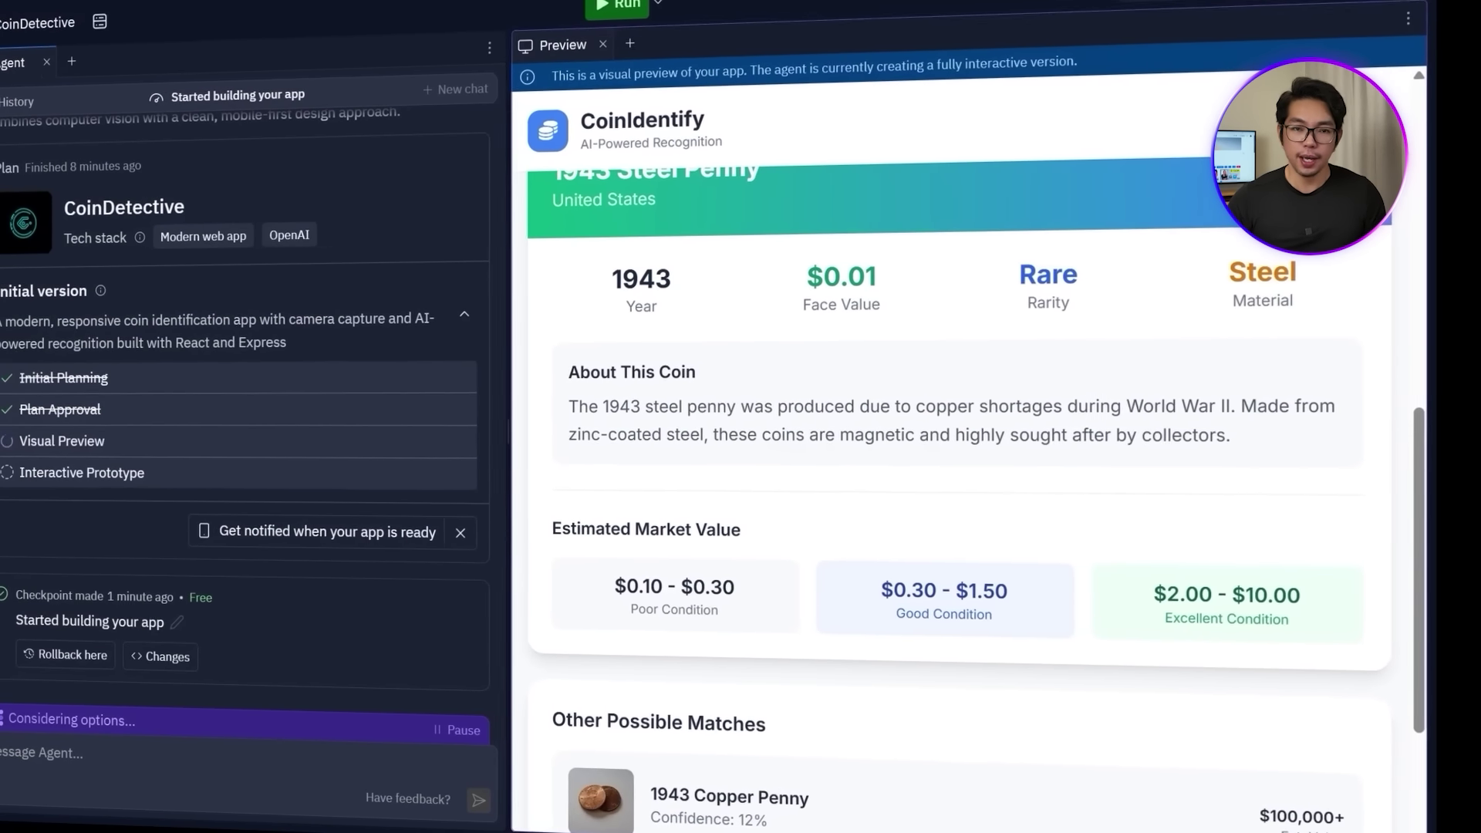
{"action": "scroll", "coordinate": [1082, 554], "scroll_direction": "down", "scroll_amount": 5}
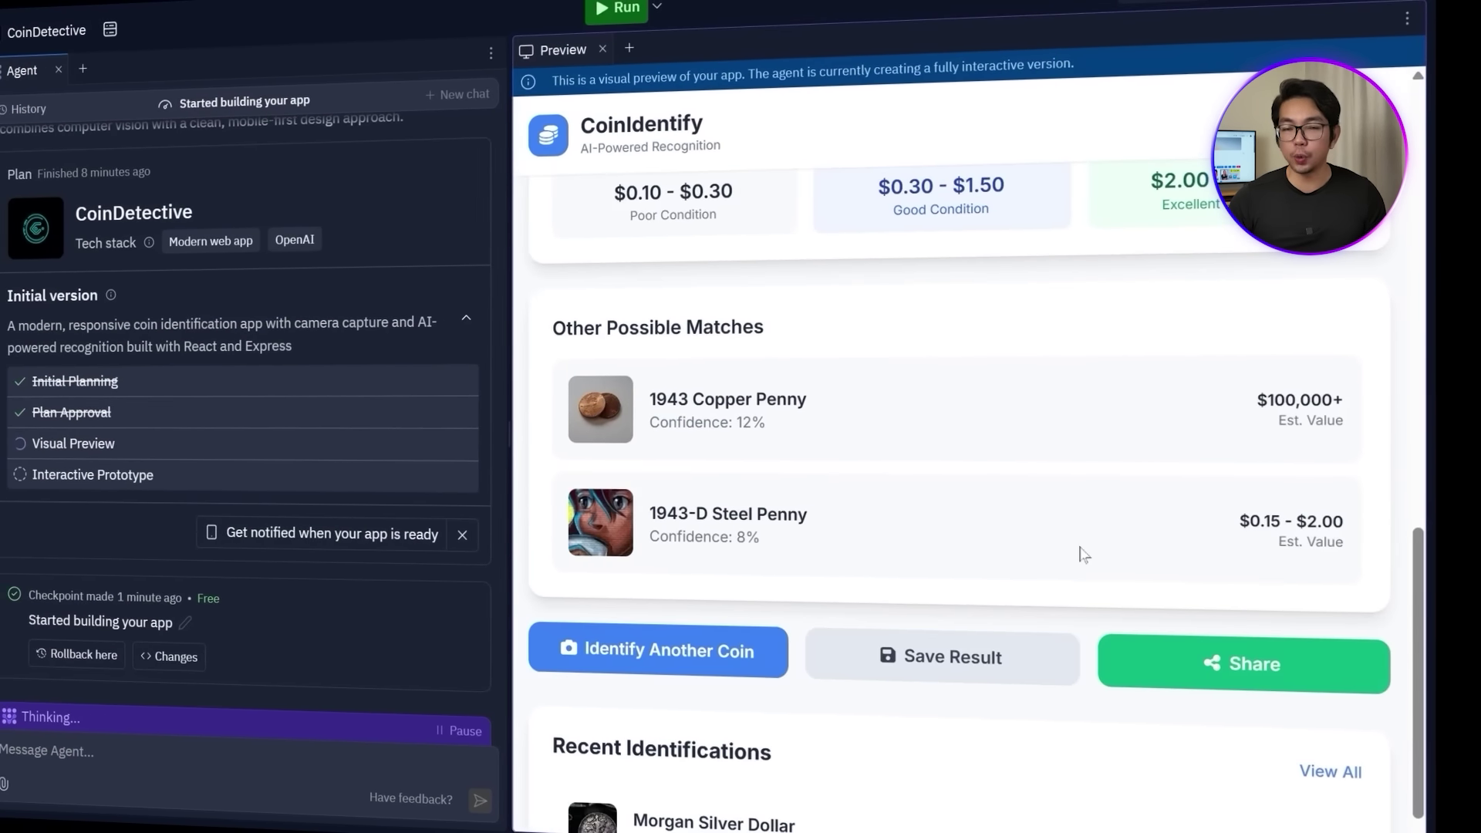
{"action": "scroll", "coordinate": [1082, 554], "scroll_direction": "down", "scroll_amount": 4}
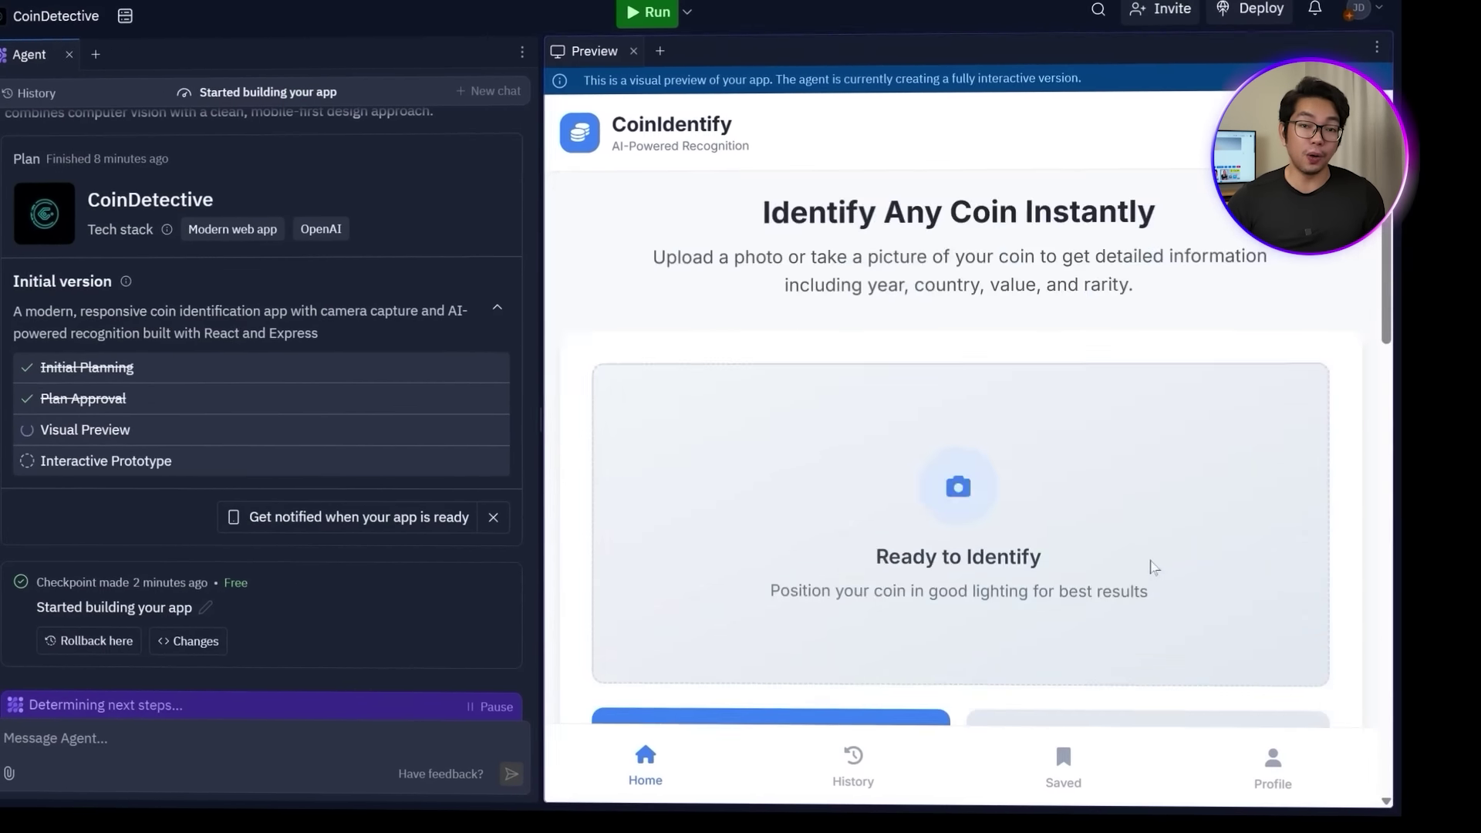
{"action": "scroll", "coordinate": [1153, 567], "scroll_direction": "down", "scroll_amount": 10}
{"action": "scroll", "coordinate": [1079, 575], "scroll_direction": "up", "scroll_amount": 9}
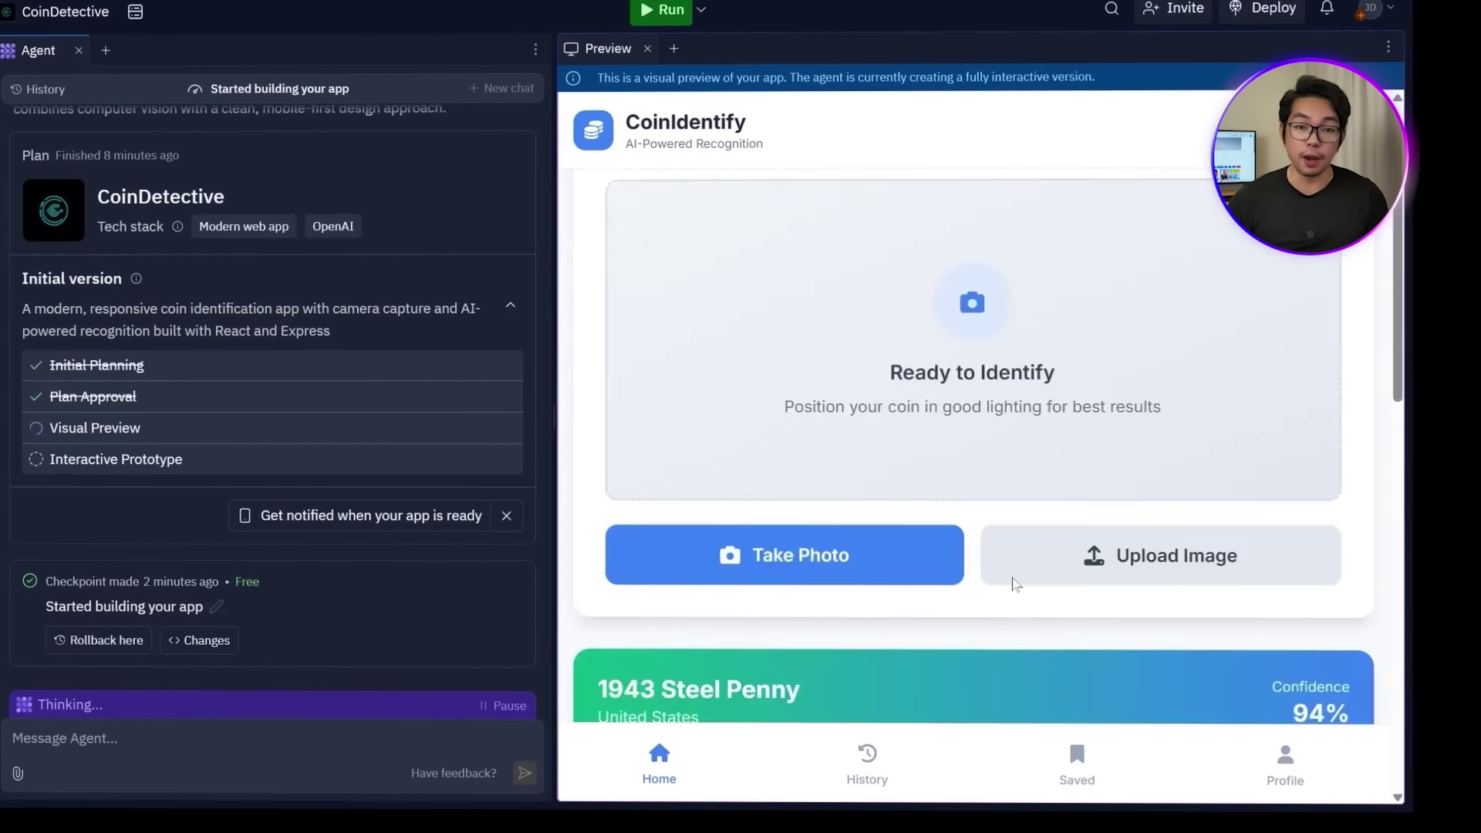
{"action": "scroll", "coordinate": [1015, 583], "scroll_direction": "down", "scroll_amount": 9}
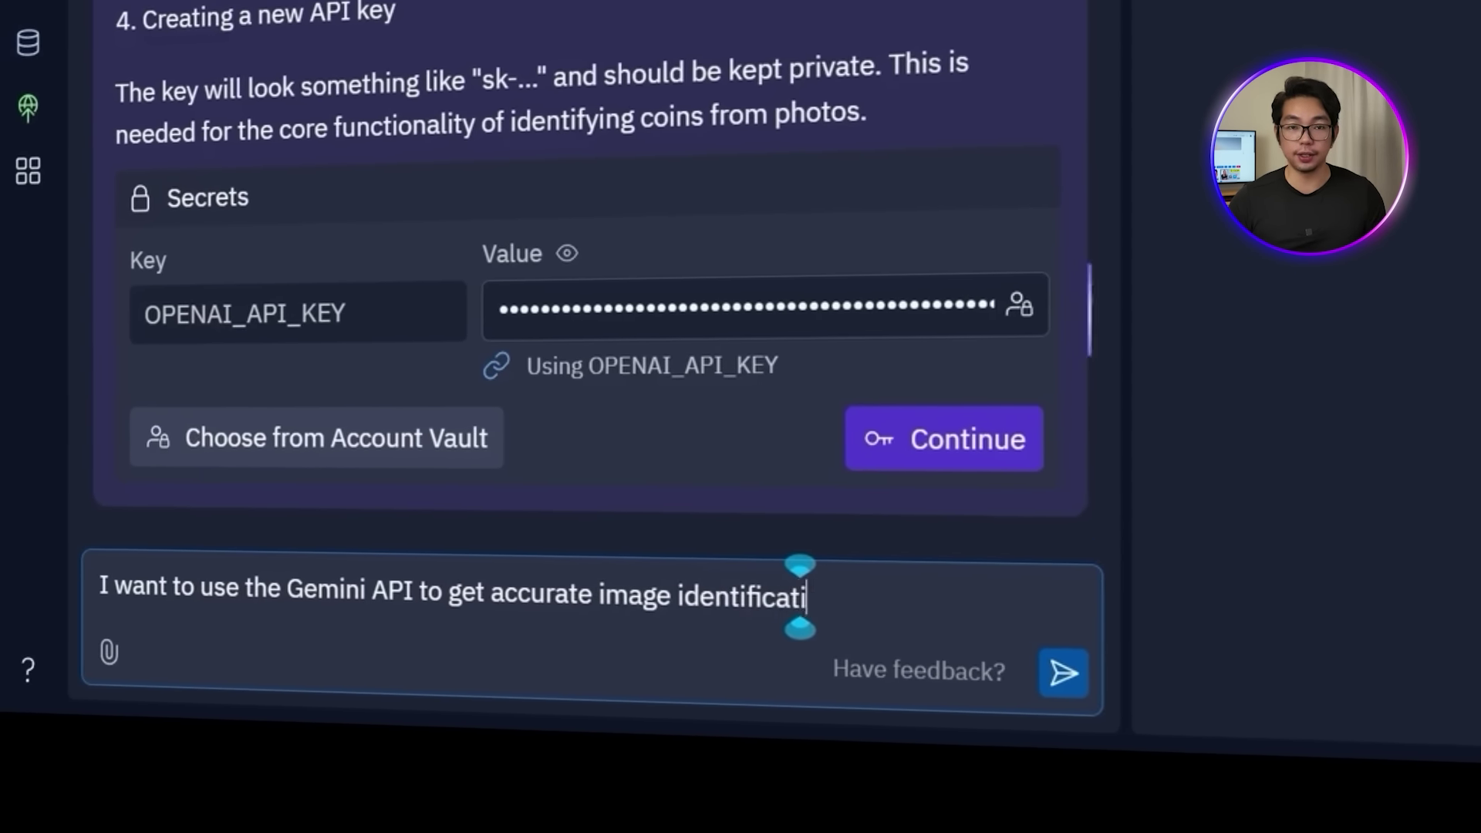
Step: Tell the agent to use the Gemini API for accurate image identification, and start getting a Gemini API key from Google
{"action": "type", "text": "on"}
{"action": "key", "text": "Return"}
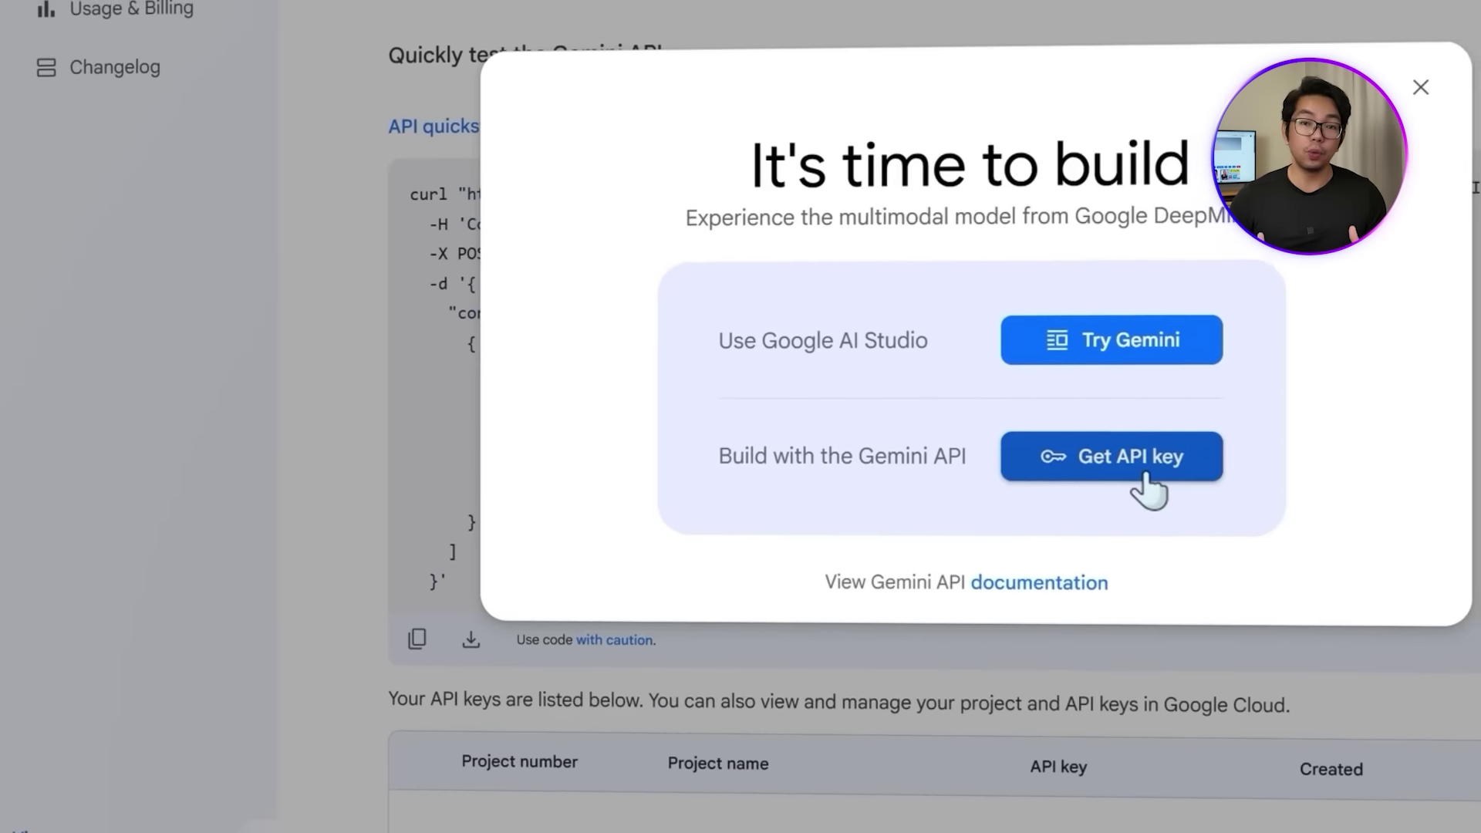
{"action": "left_click", "coordinate": [1140, 489]}
{"action": "left_click", "coordinate": [1288, 615]}
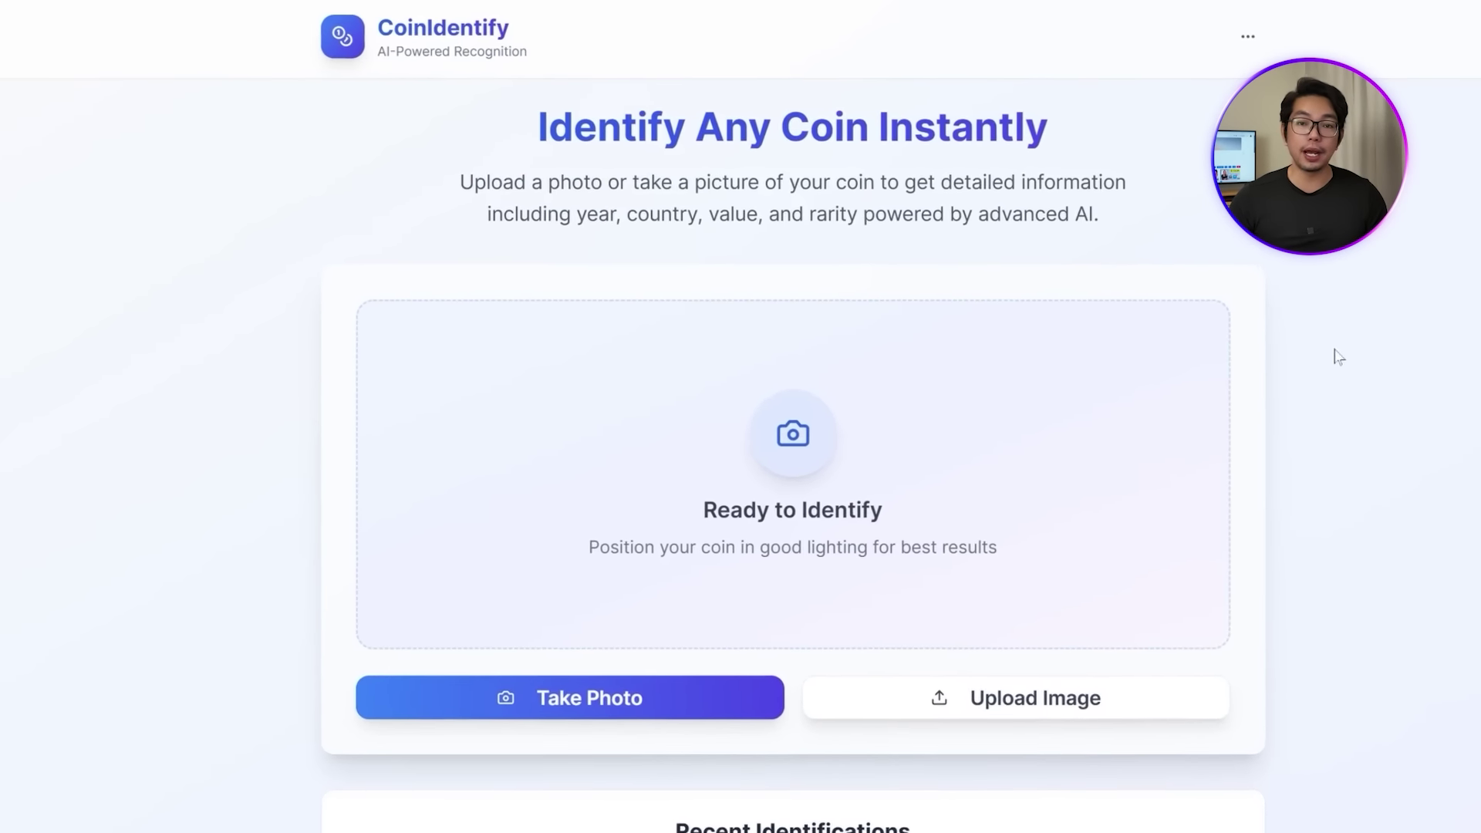
Step: Upload the 1 oz British Britannia gold coin image for identification and review its name, confidence and description
{"action": "left_click", "coordinate": [1025, 674]}
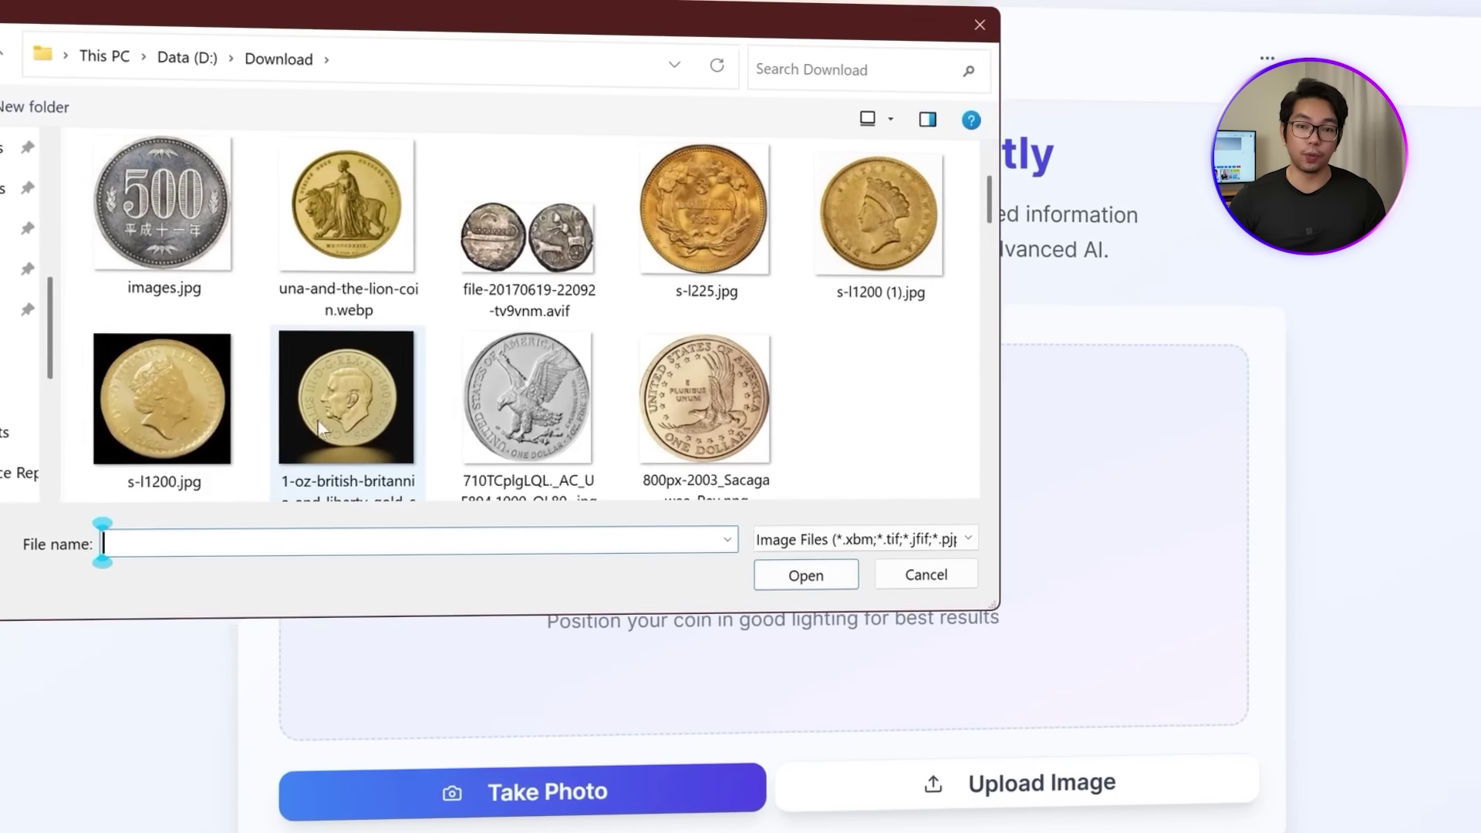
{"action": "double_click", "coordinate": [411, 384]}
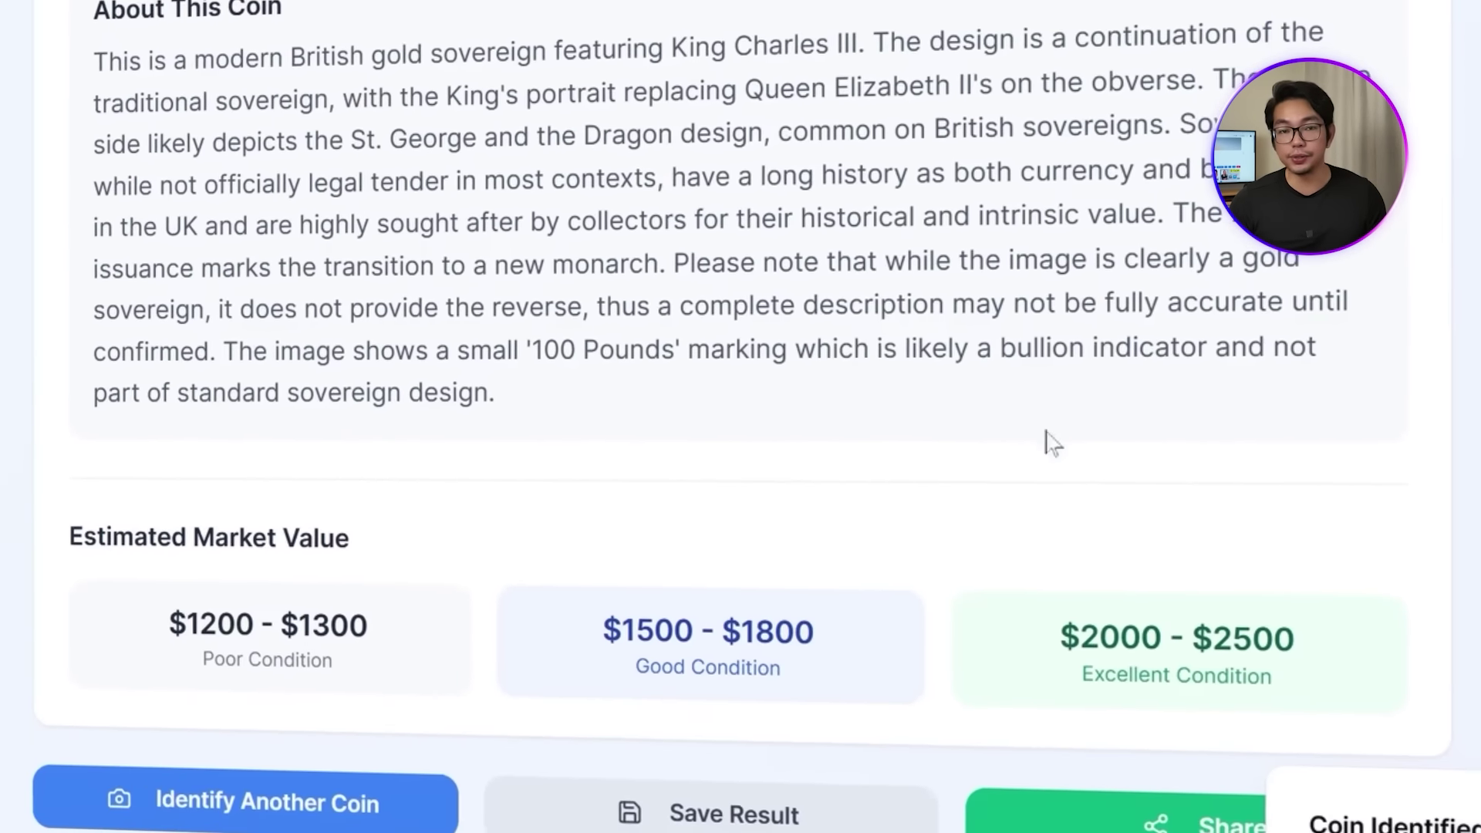
{"action": "scroll", "coordinate": [1049, 432], "scroll_direction": "up", "scroll_amount": 5}
{"action": "left_click_drag", "start_coordinate": [67, 470], "coordinate": [391, 545]}
{"action": "left_click_drag", "start_coordinate": [1289, 519], "coordinate": [1380, 524]}
{"action": "scroll", "coordinate": [1334, 532], "scroll_direction": "down", "scroll_amount": 4}
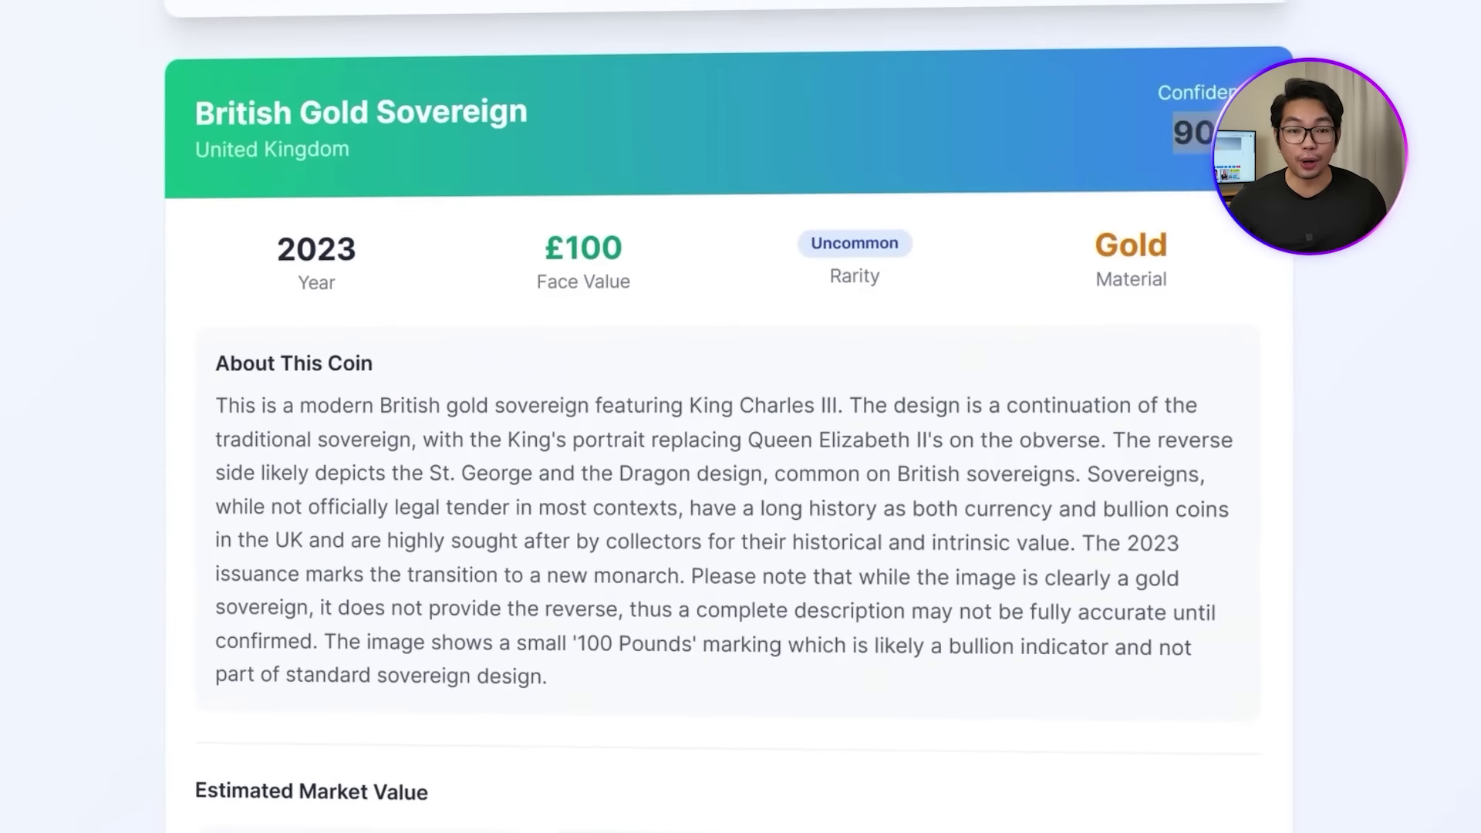
{"action": "scroll", "coordinate": [694, 416], "scroll_direction": "down", "scroll_amount": 2}
{"action": "left_click_drag", "start_coordinate": [246, 226], "coordinate": [565, 436]}
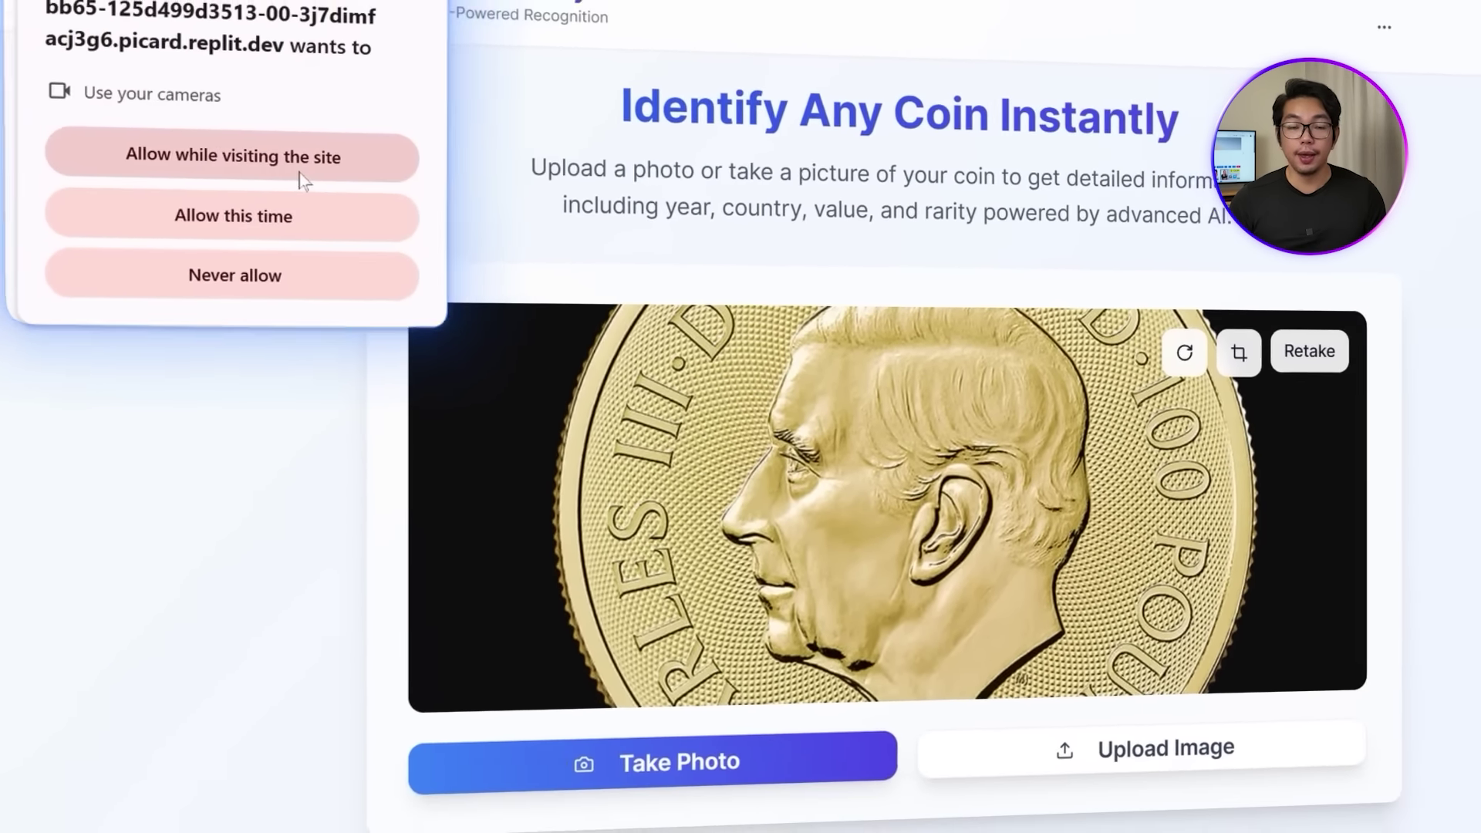
Step: Allow the site to use the camera while visiting and try the Take Photo function
{"action": "left_click", "coordinate": [413, 168]}
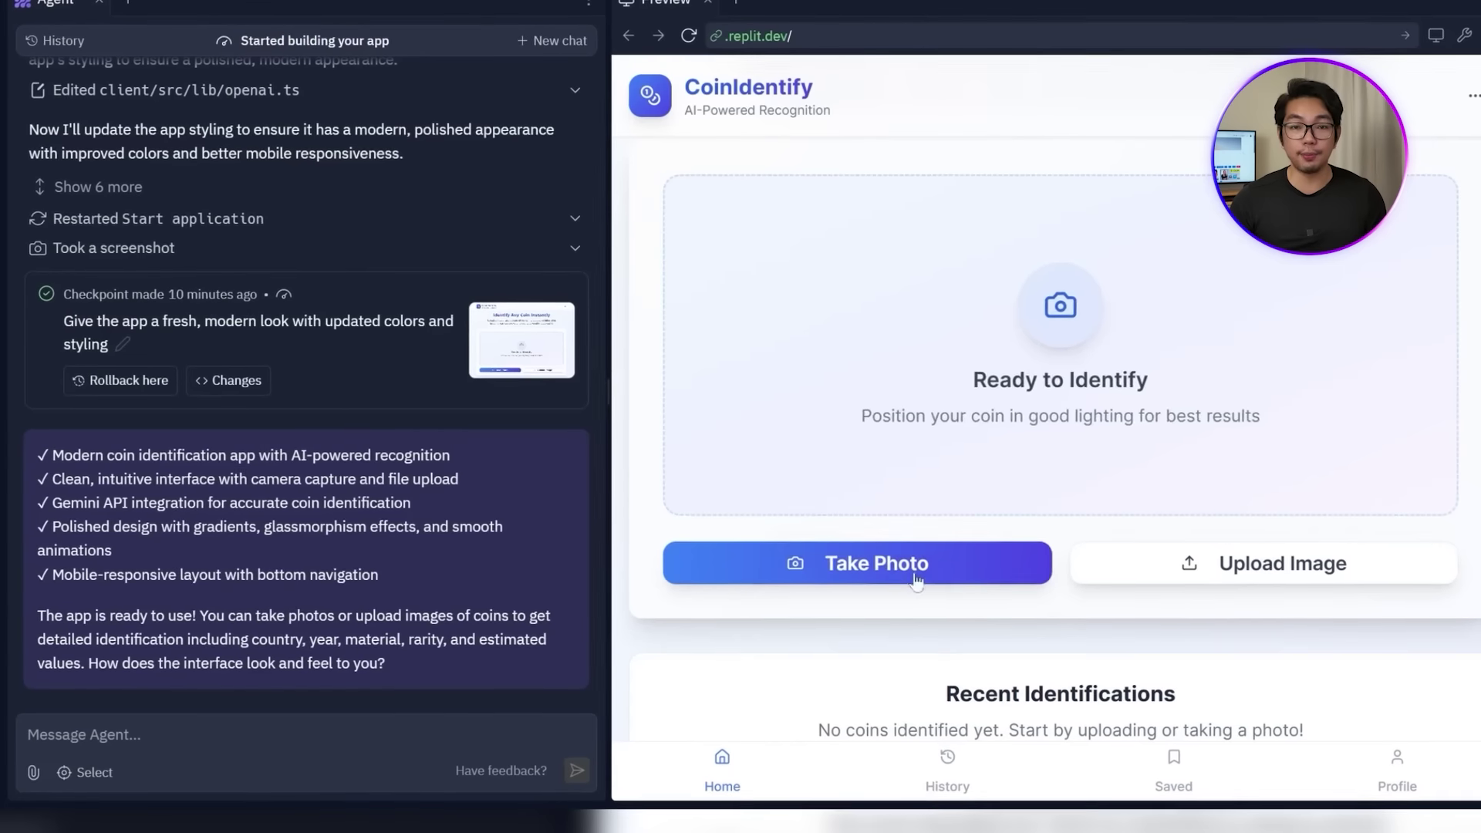
{"action": "left_click", "coordinate": [826, 568]}
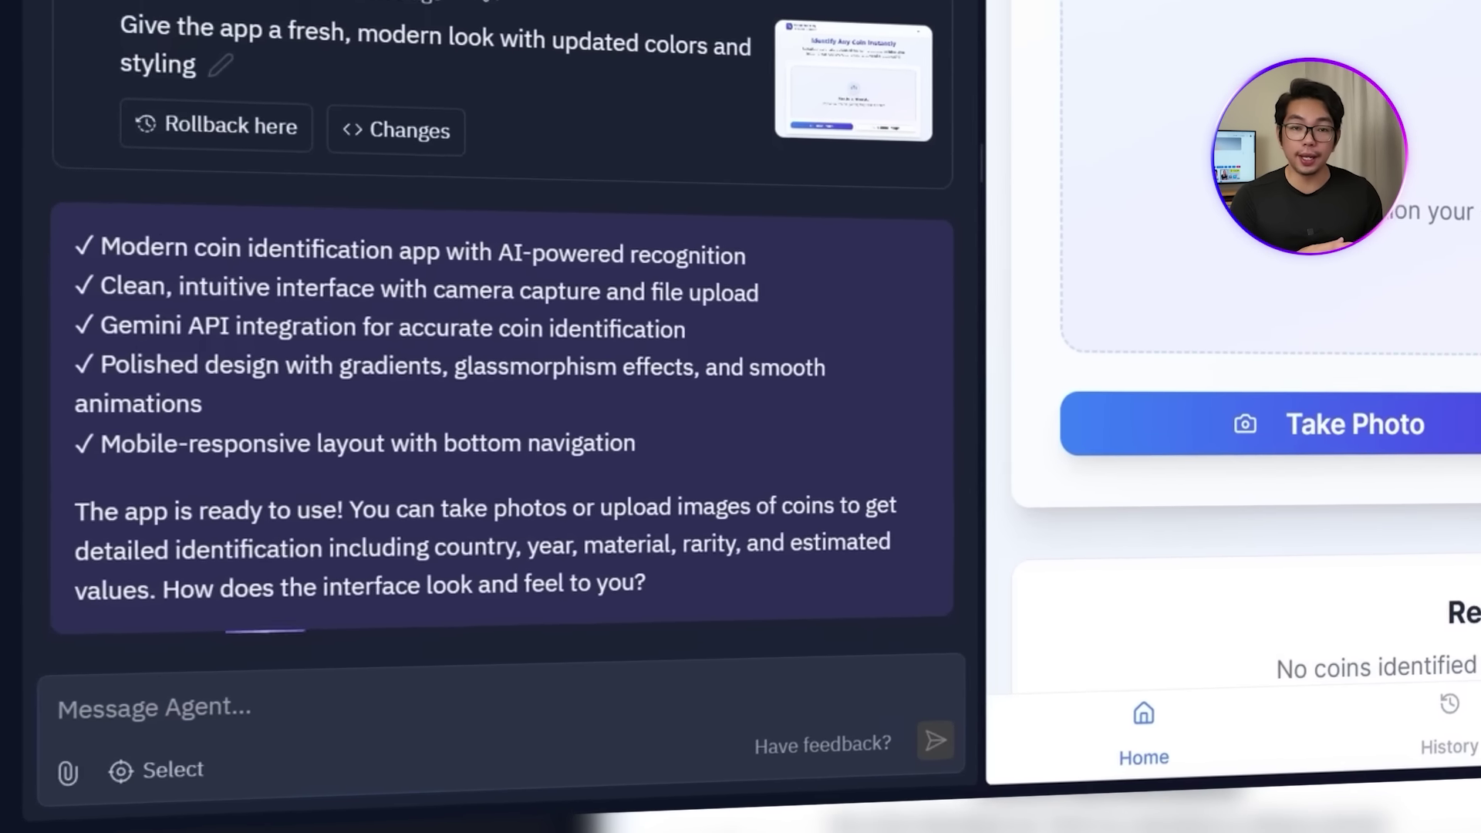
Step: Write the agent a request: "Allow users to take photos and upload image of coins to get instant identification"
{"action": "left_click", "coordinate": [73, 707]}
{"action": "type", "text": "A"}
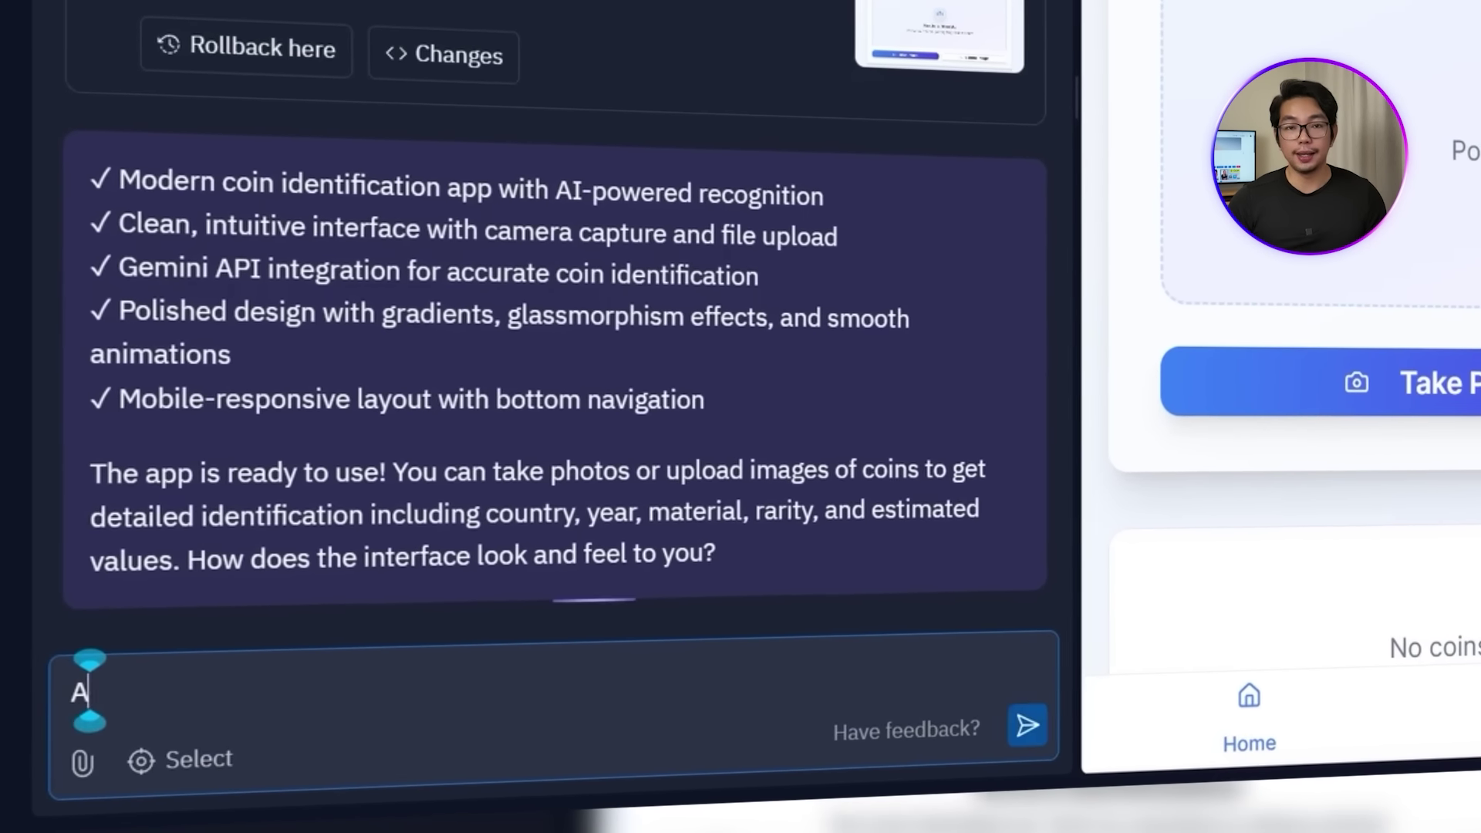
{"action": "type", "text": "llow users to take photos and upl"}
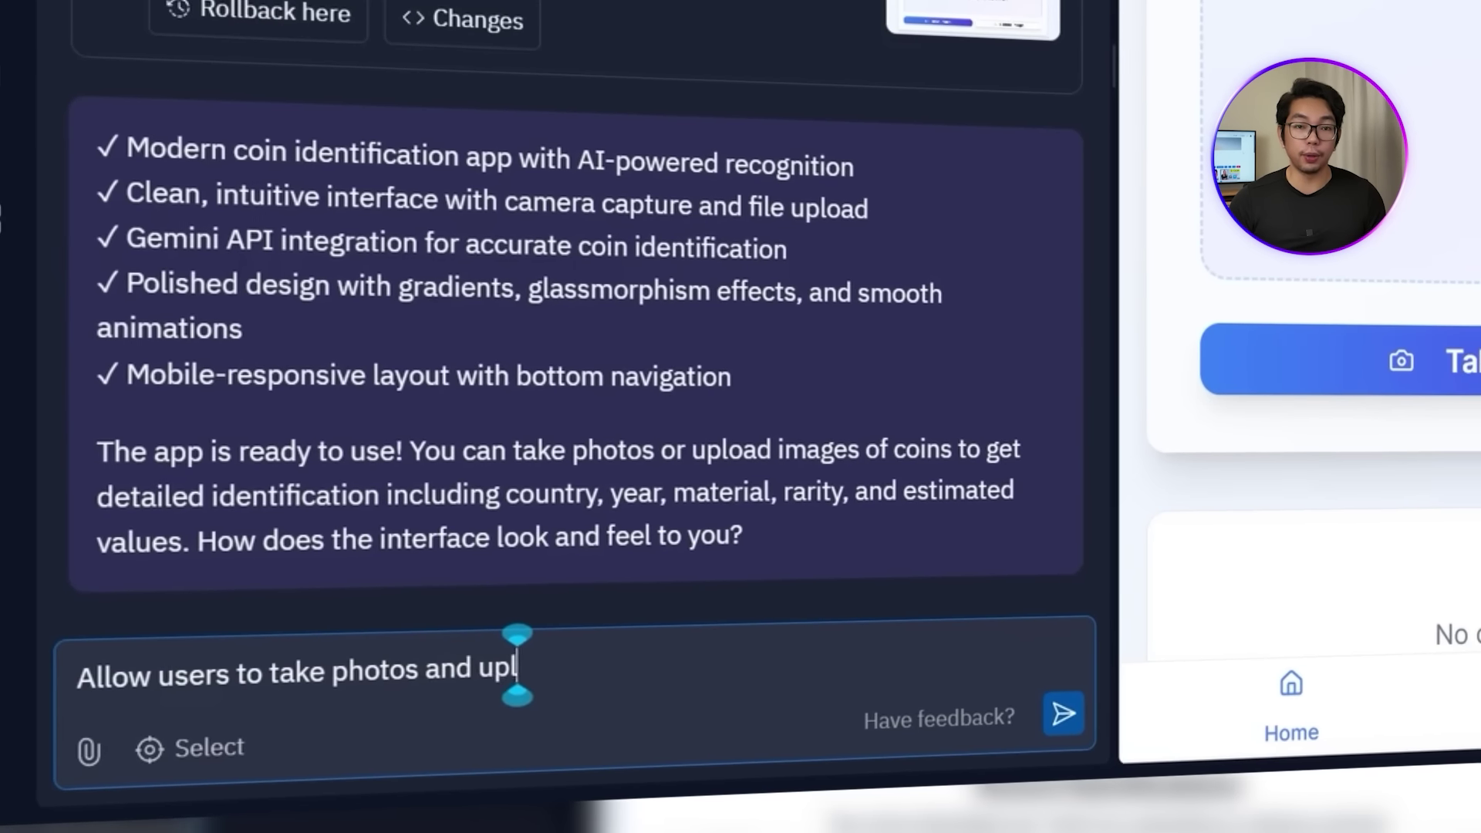
{"action": "type", "text": "oad image of coins to get instant iden"}
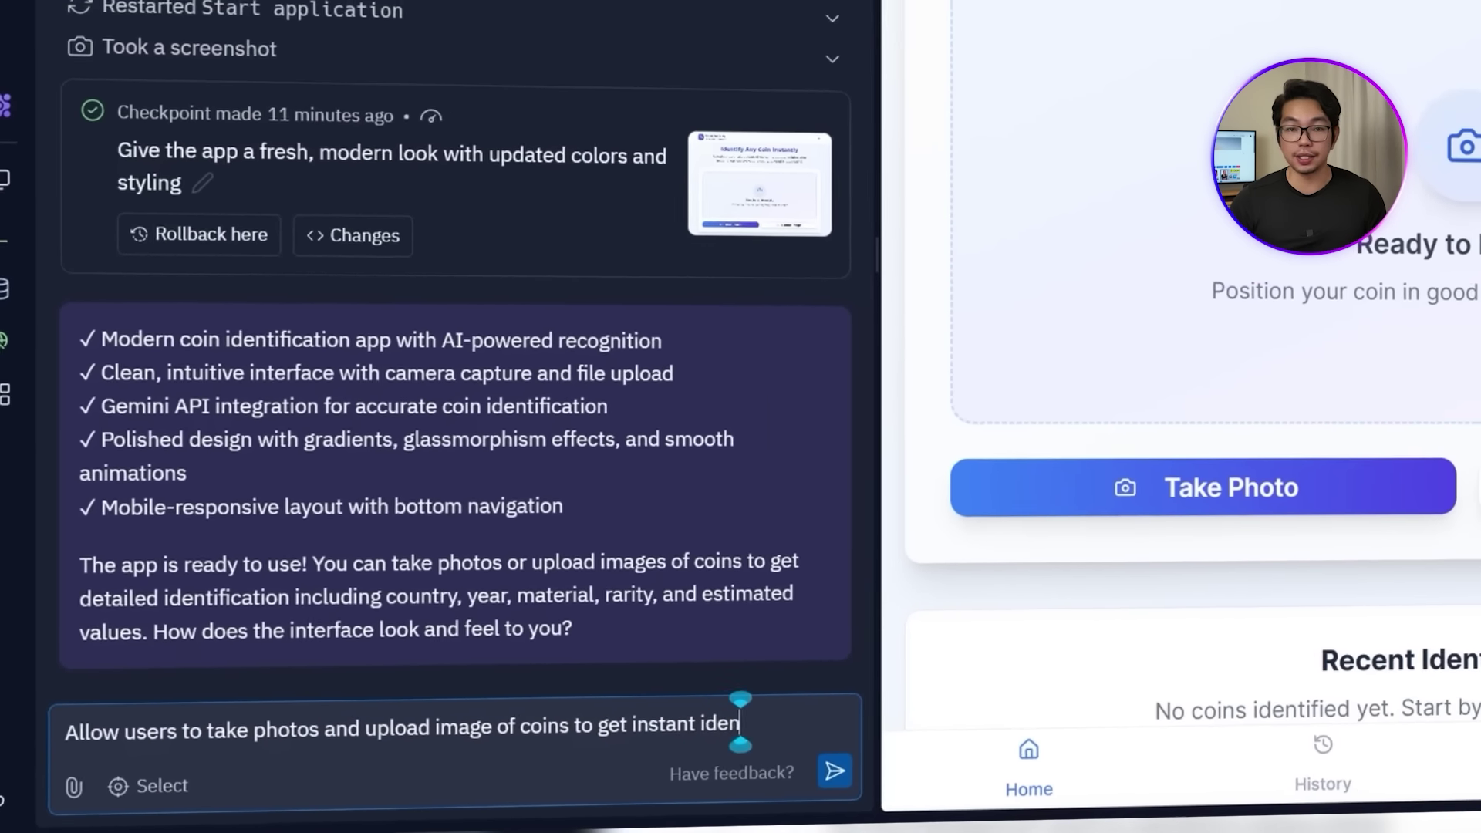
{"action": "type", "text": "tification"}
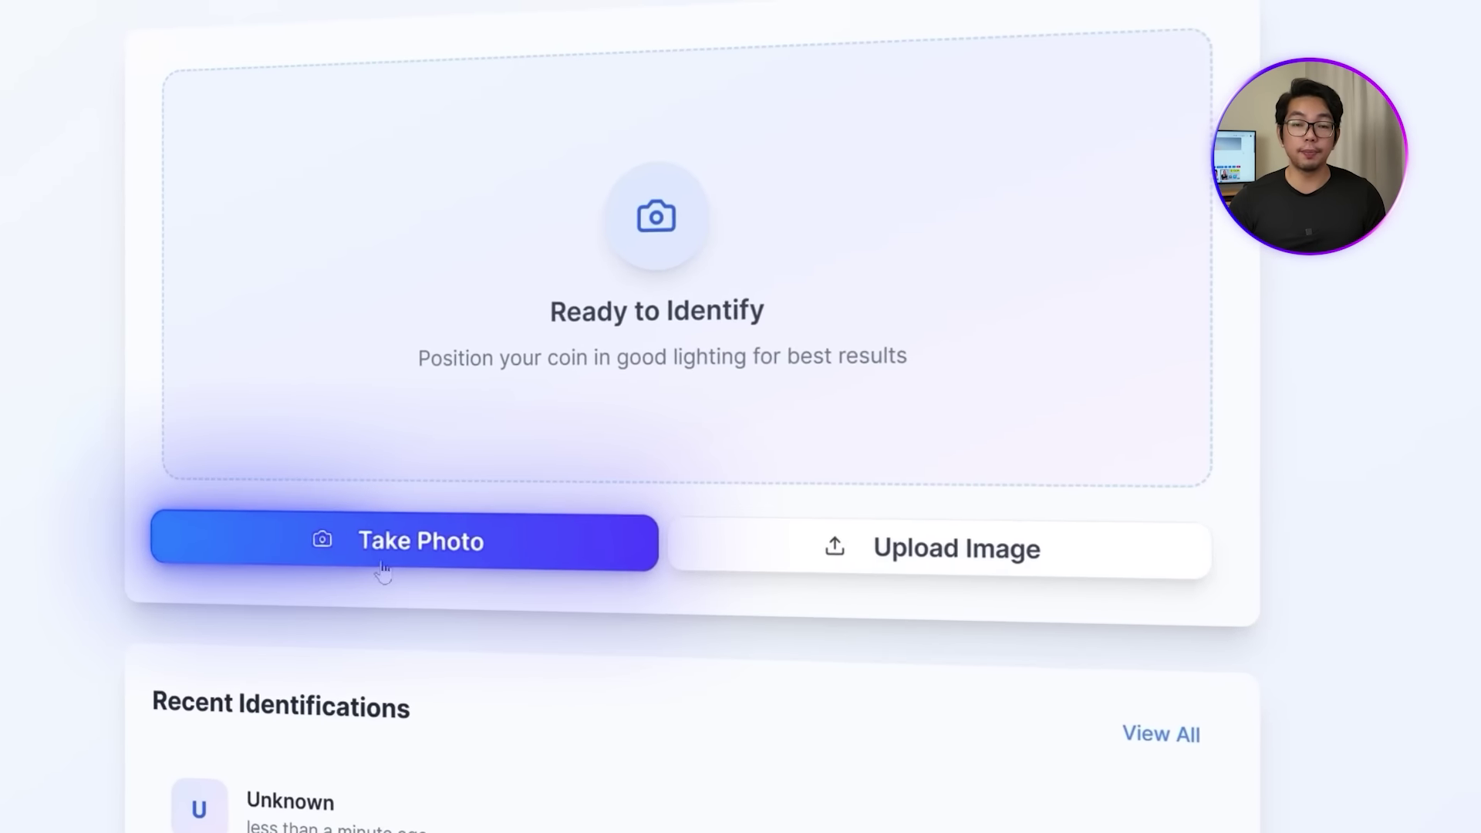
Step: Test the camera feature by starting the camera and capturing a photo for coin analysis
{"action": "left_click", "coordinate": [384, 569]}
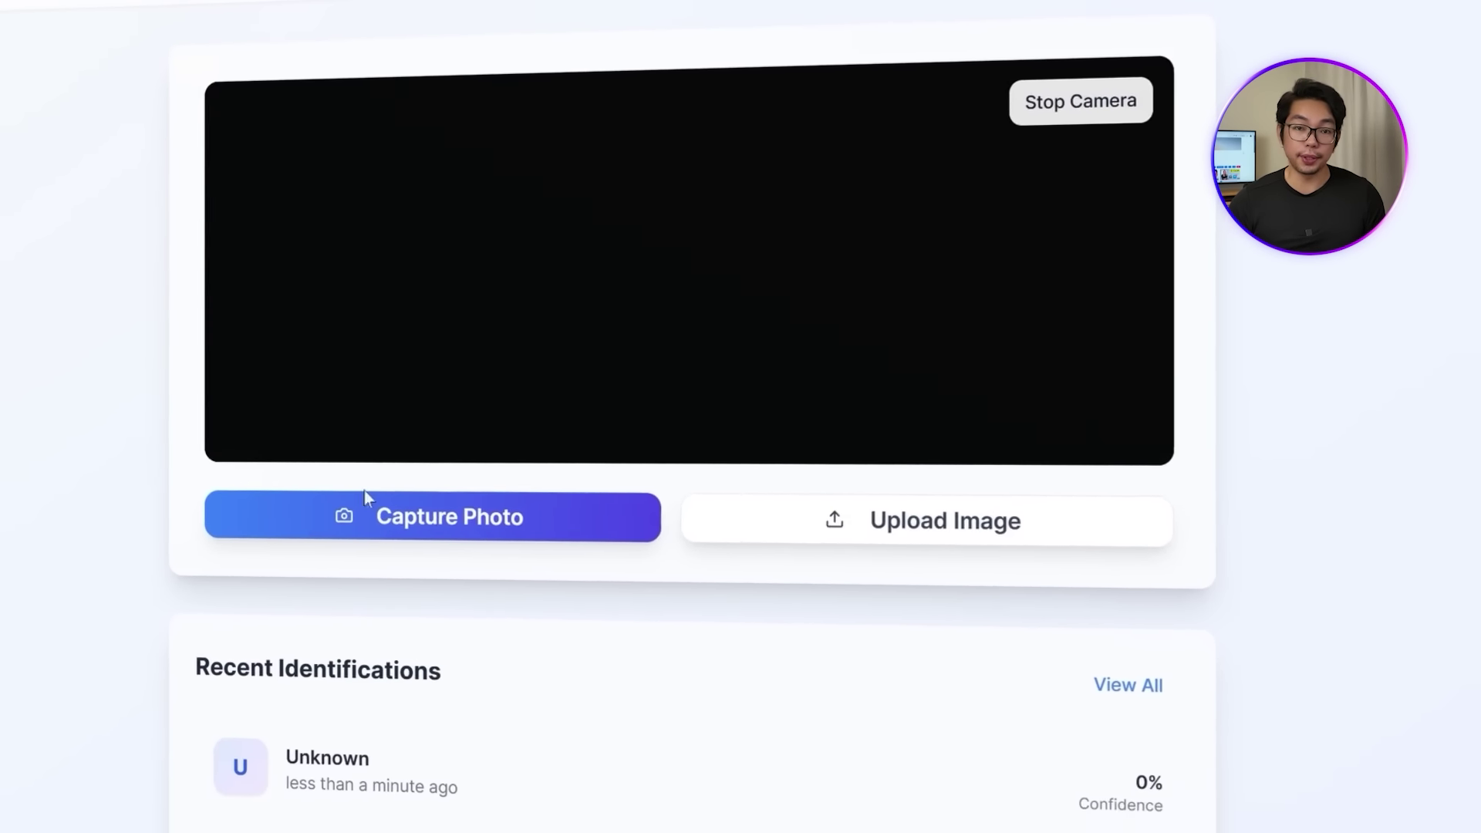
{"action": "left_click", "coordinate": [366, 497]}
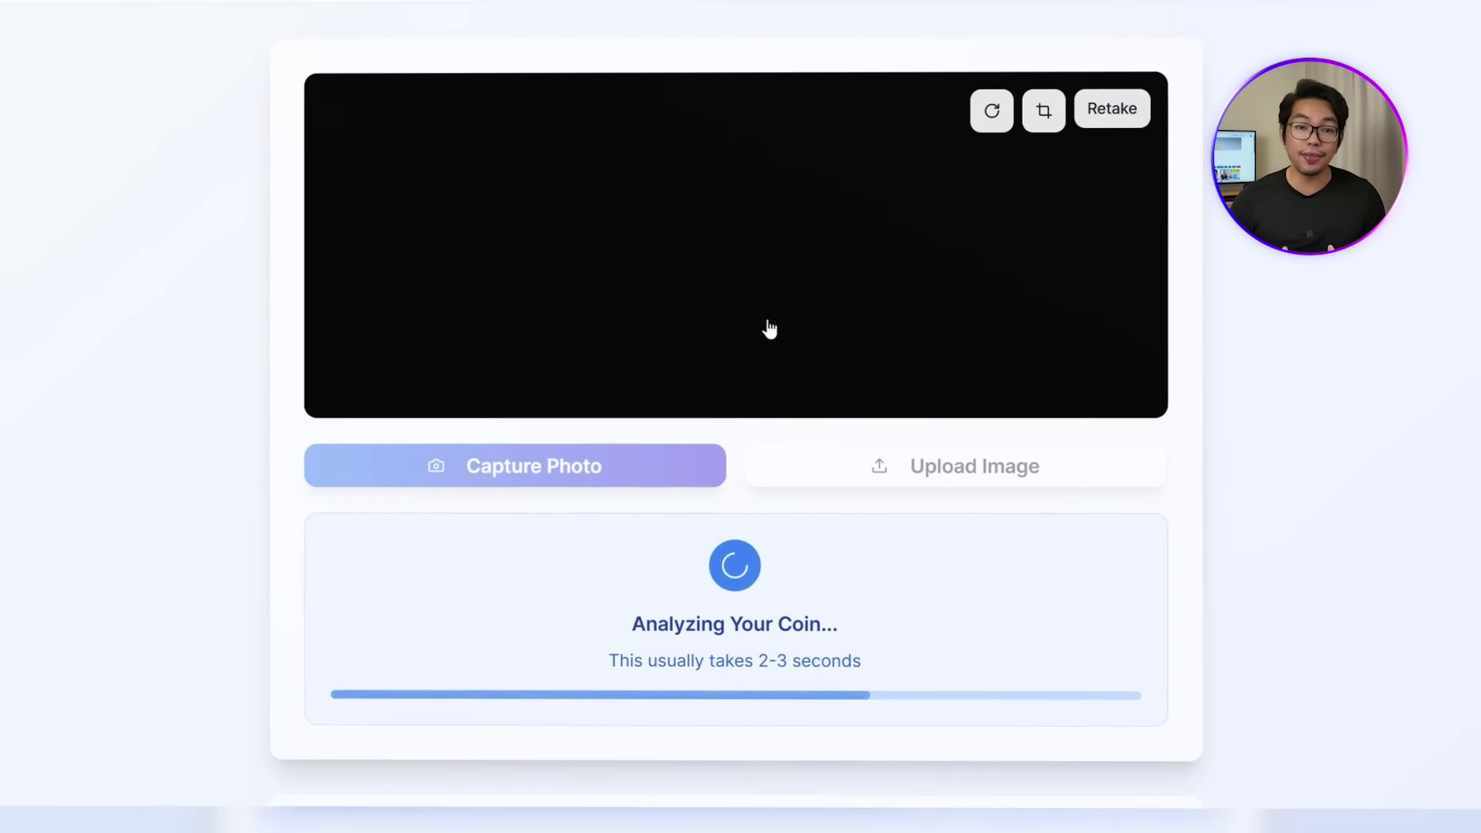
{"action": "scroll", "coordinate": [1016, 282], "scroll_direction": "up", "scroll_amount": 10}
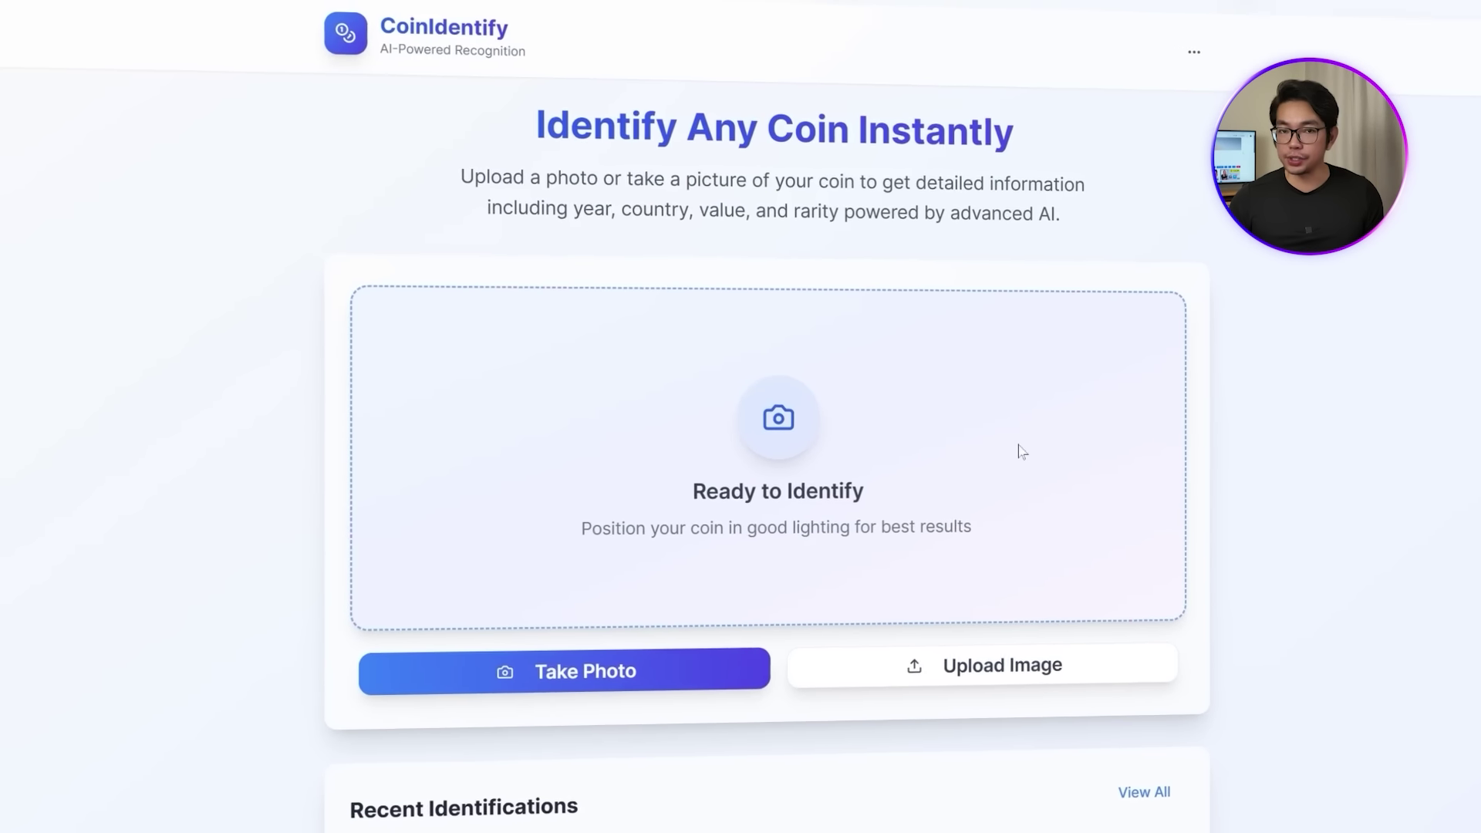
Step: Upload the 500 yen coin image for identification and review the resulting country, coin name and year
{"action": "left_click", "coordinate": [1011, 682]}
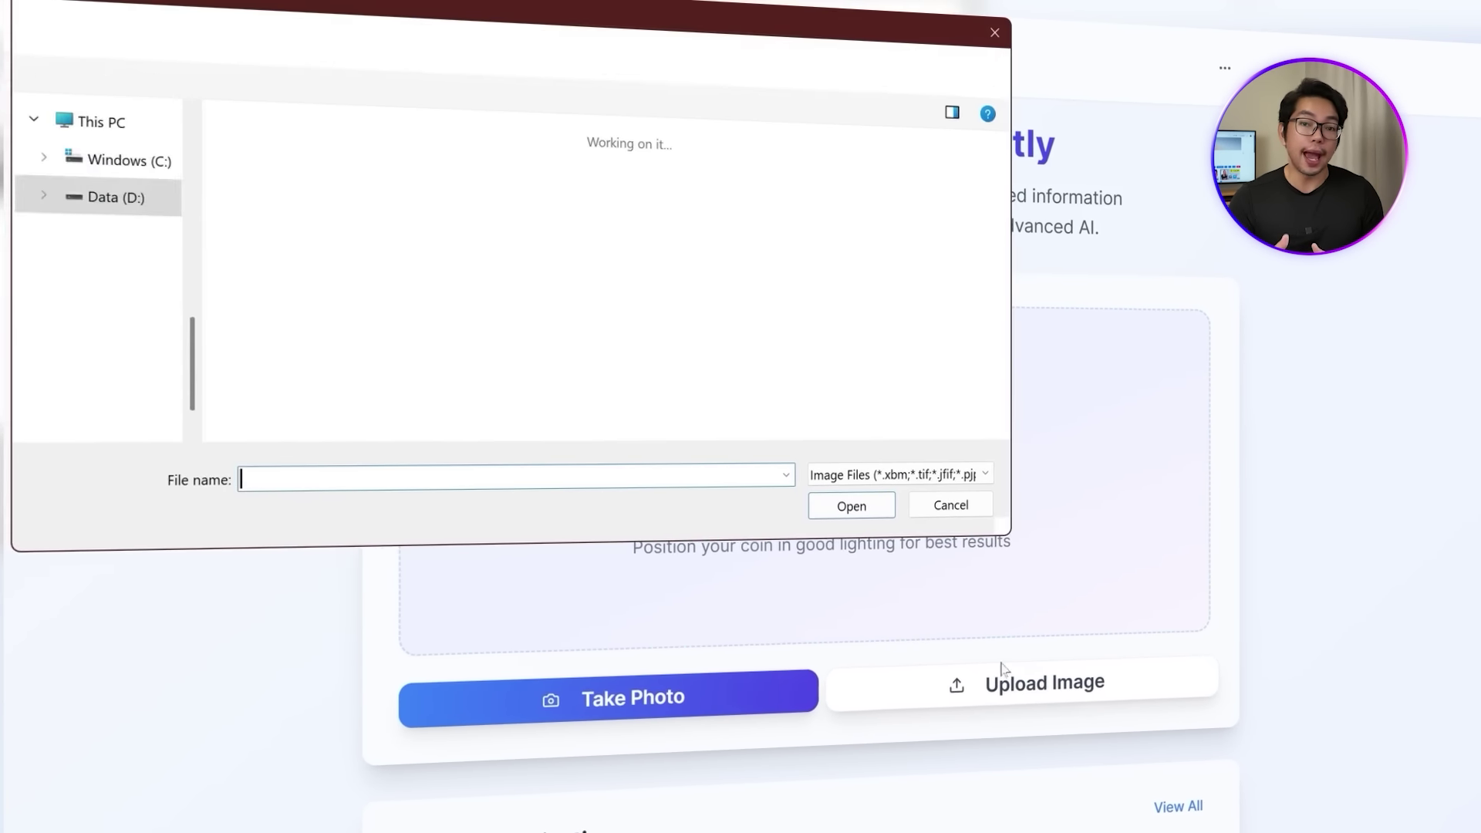
{"action": "double_click", "coordinate": [349, 224]}
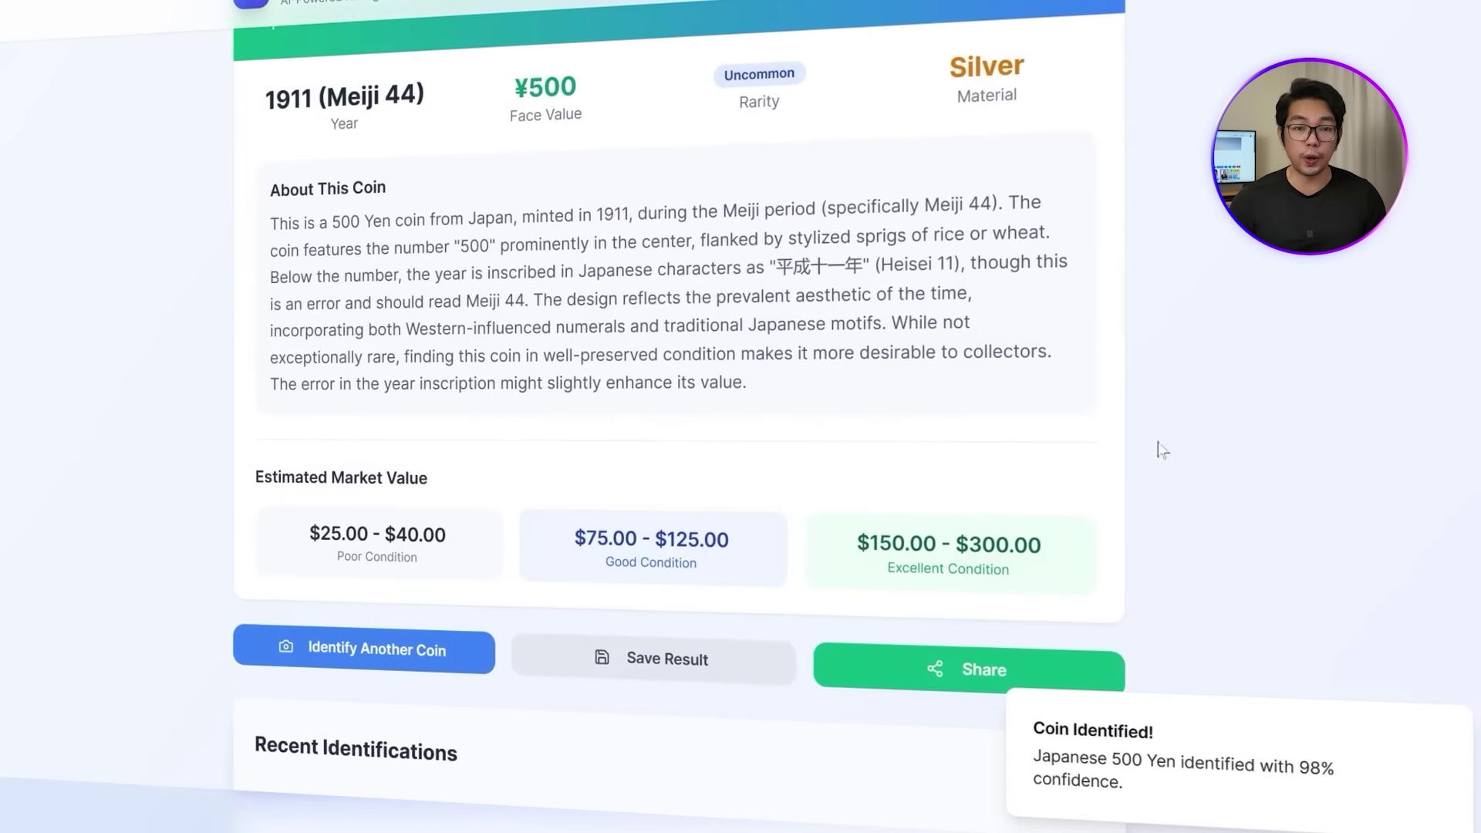
{"action": "scroll", "coordinate": [1158, 442], "scroll_direction": "up", "scroll_amount": 2}
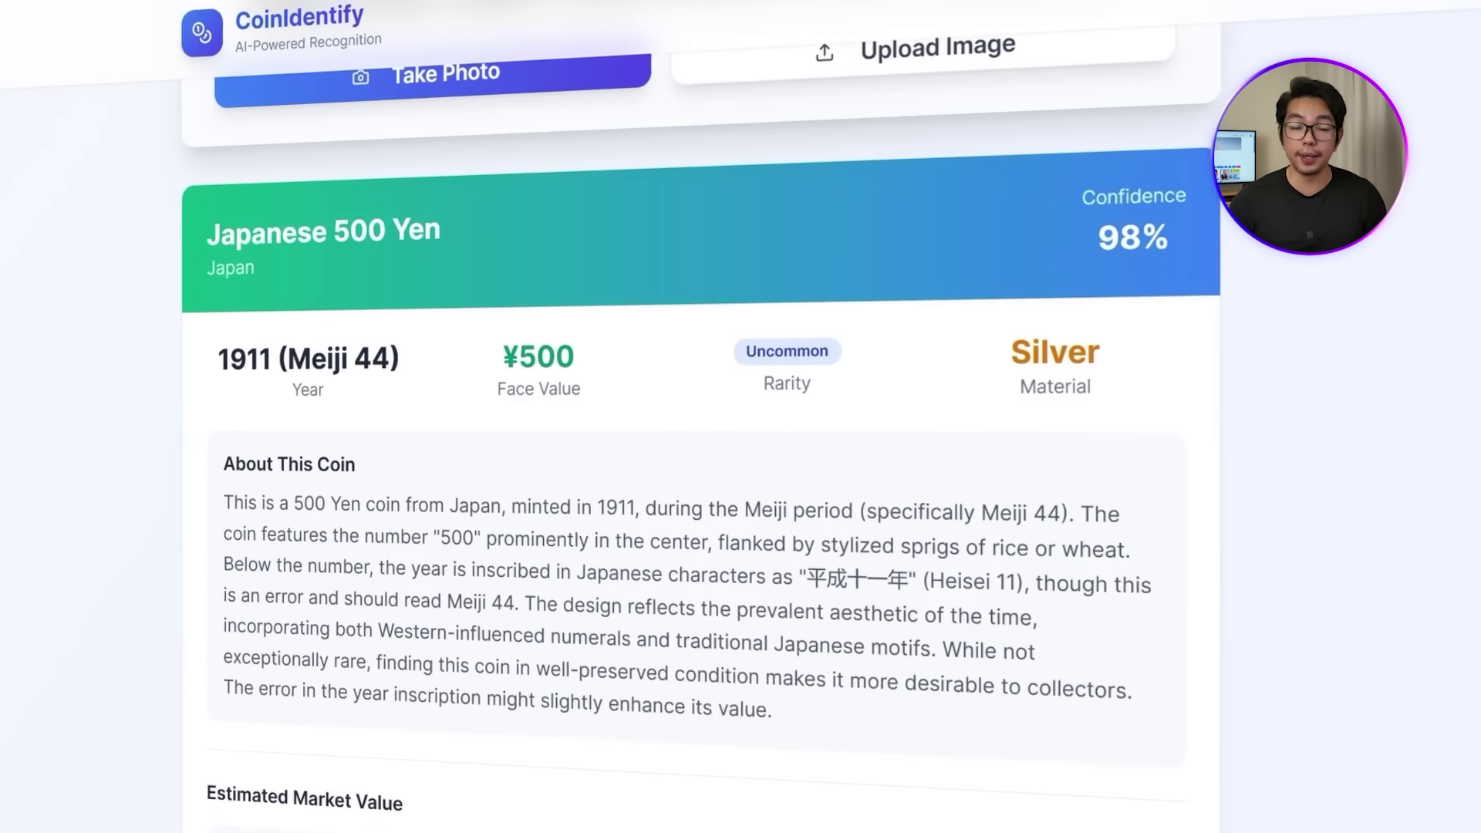
{"action": "double_click", "coordinate": [230, 267]}
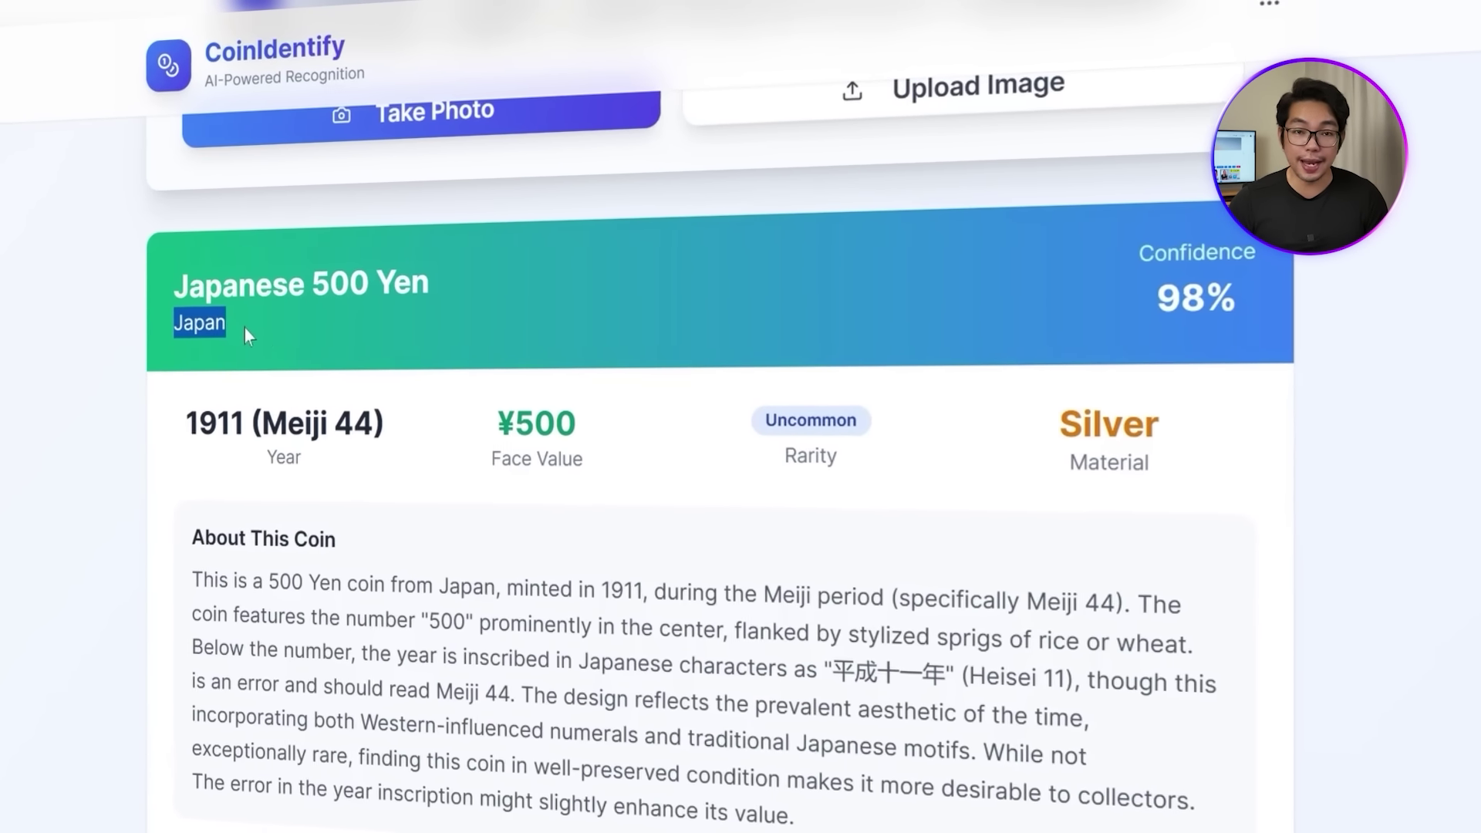
{"action": "left_click", "coordinate": [156, 328]}
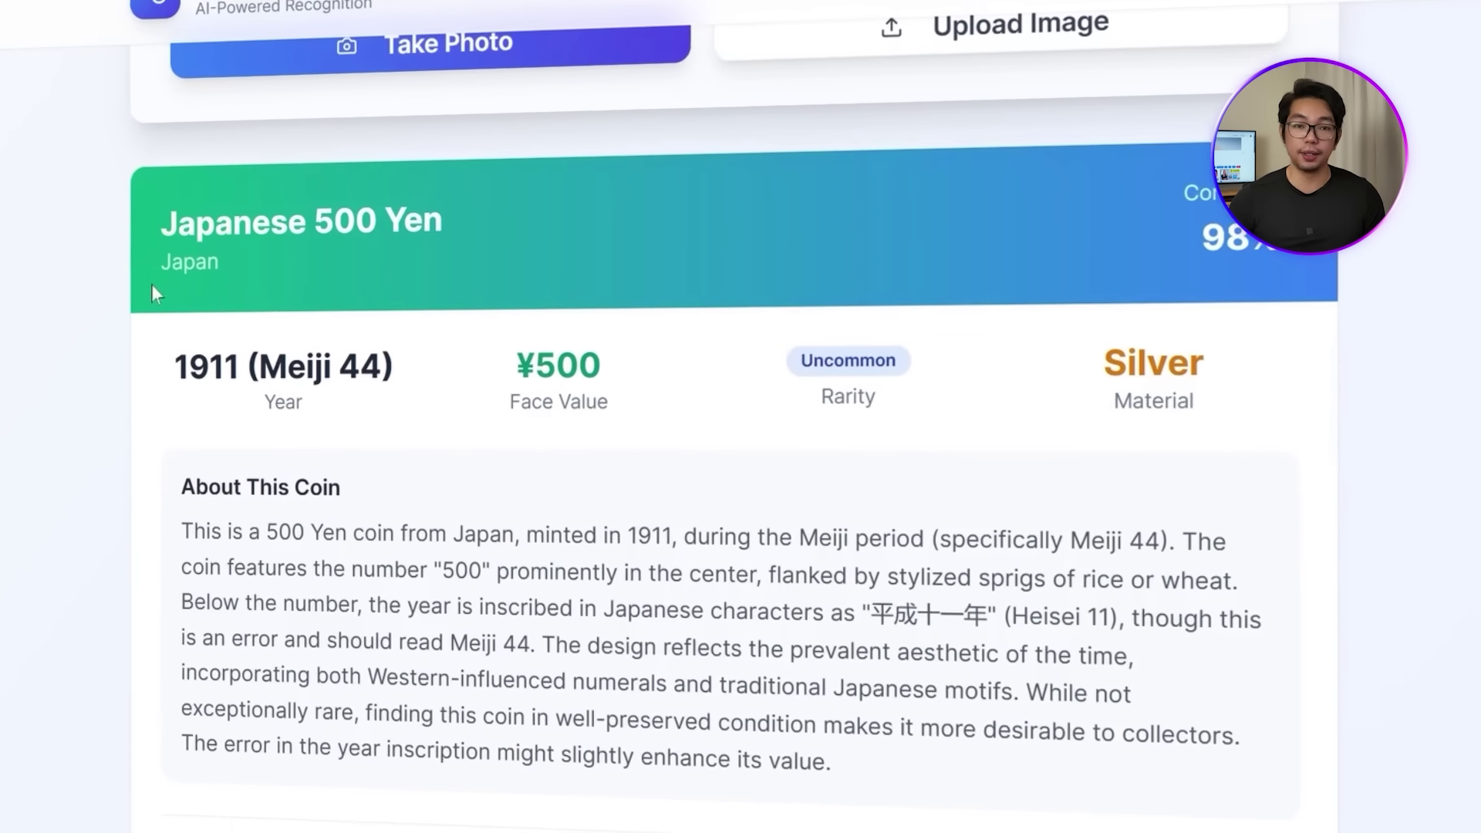
{"action": "left_click_drag", "start_coordinate": [158, 224], "coordinate": [503, 246]}
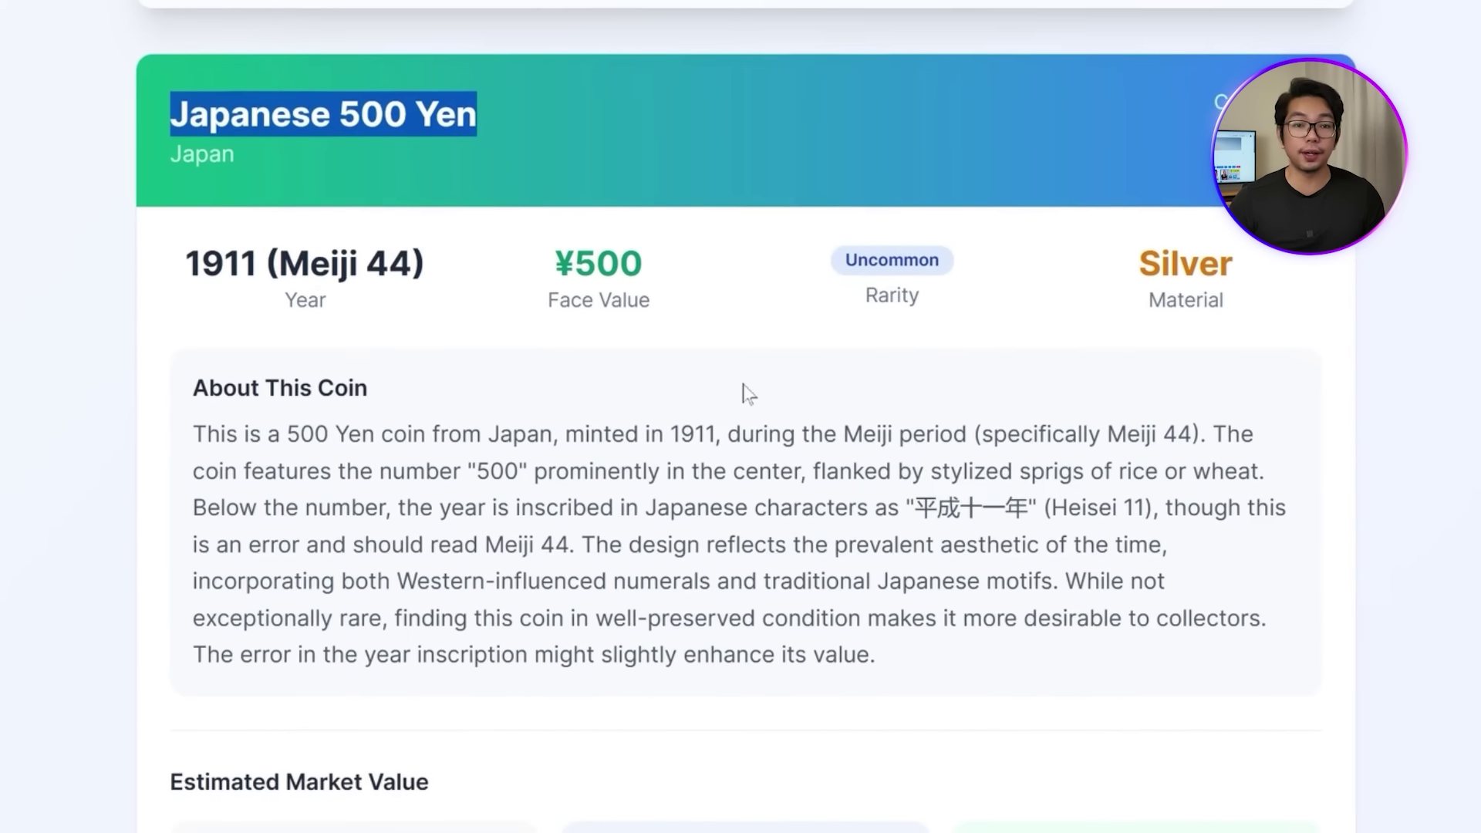
{"action": "left_click_drag", "start_coordinate": [154, 359], "coordinate": [463, 361]}
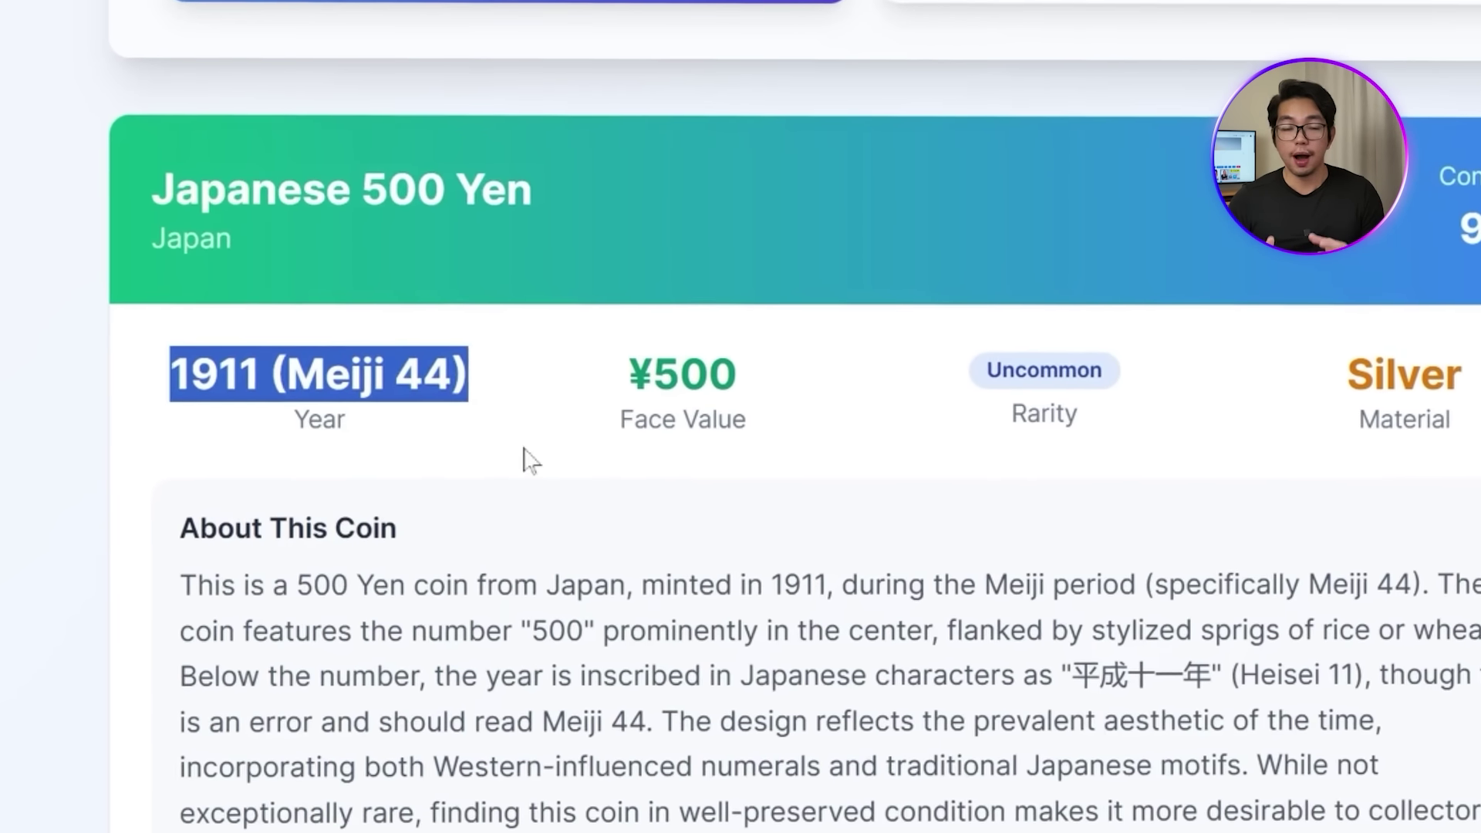
Step: Review the 500 yen coin's face value, rarity, material, description and estimated market value in the identification result
{"action": "left_click_drag", "start_coordinate": [619, 376], "coordinate": [752, 375]}
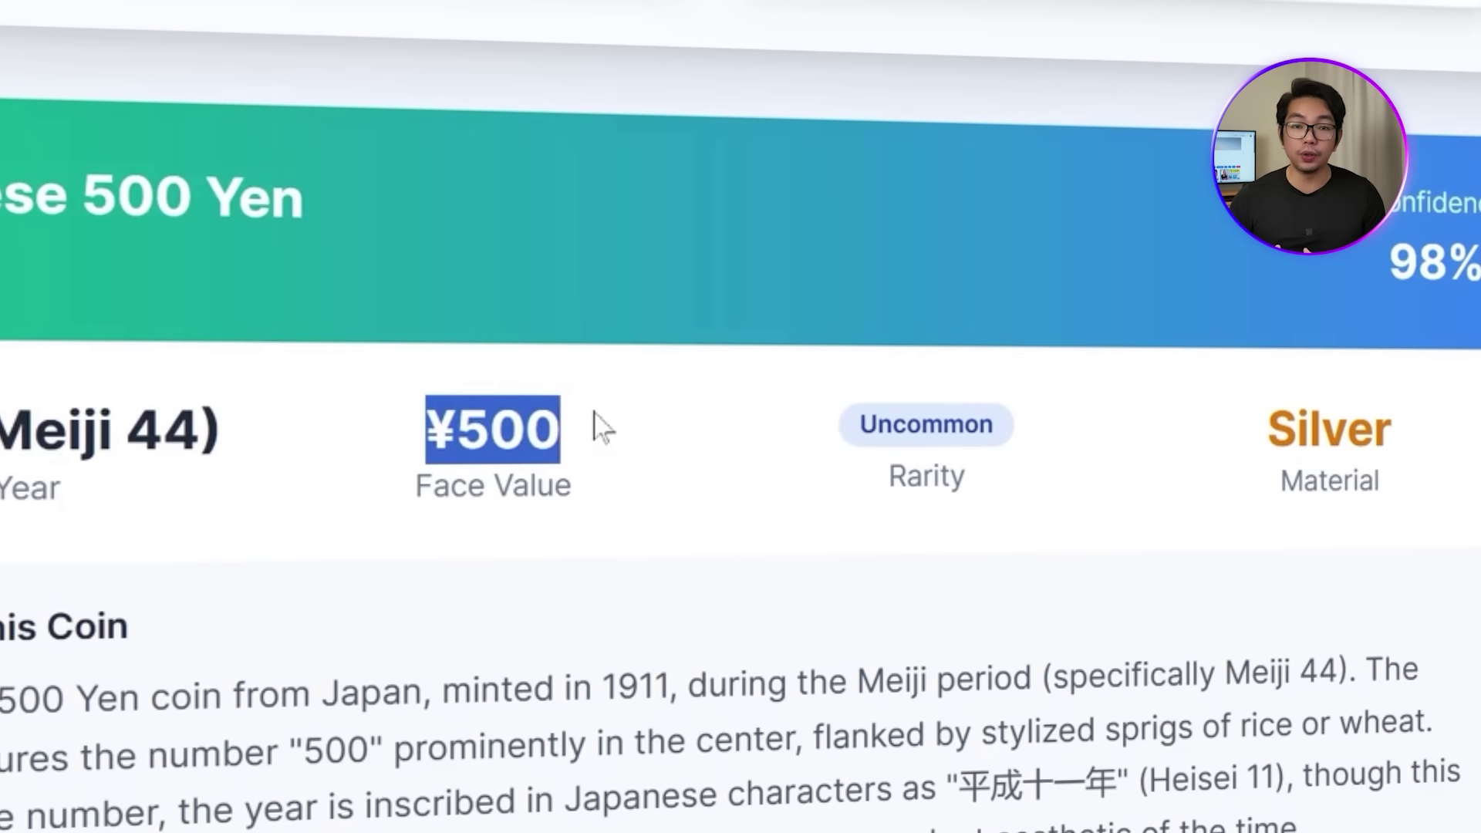
{"action": "left_click_drag", "start_coordinate": [1195, 428], "coordinate": [1338, 458]}
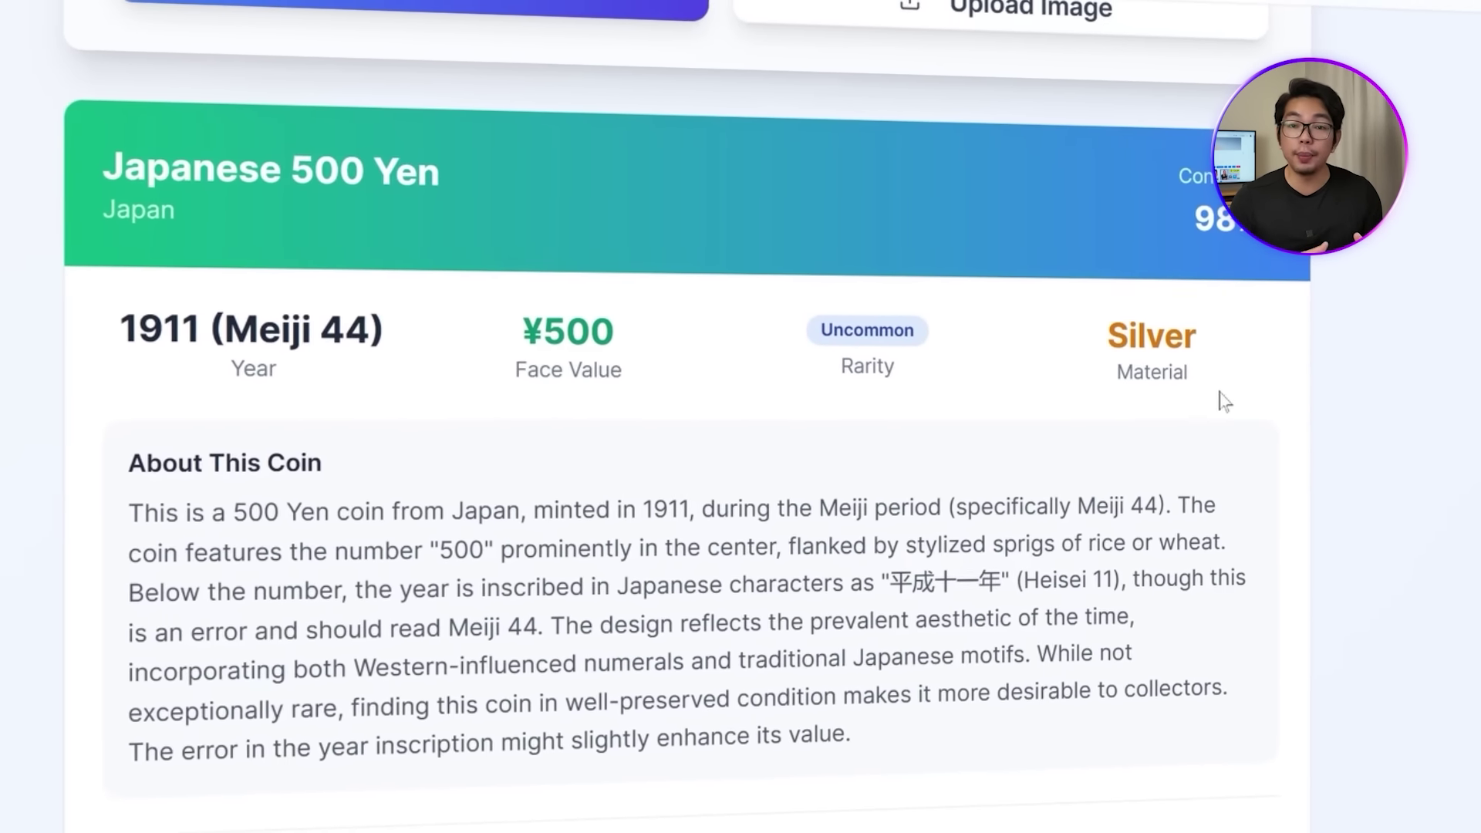
{"action": "scroll", "coordinate": [1226, 401], "scroll_direction": "down", "scroll_amount": 3}
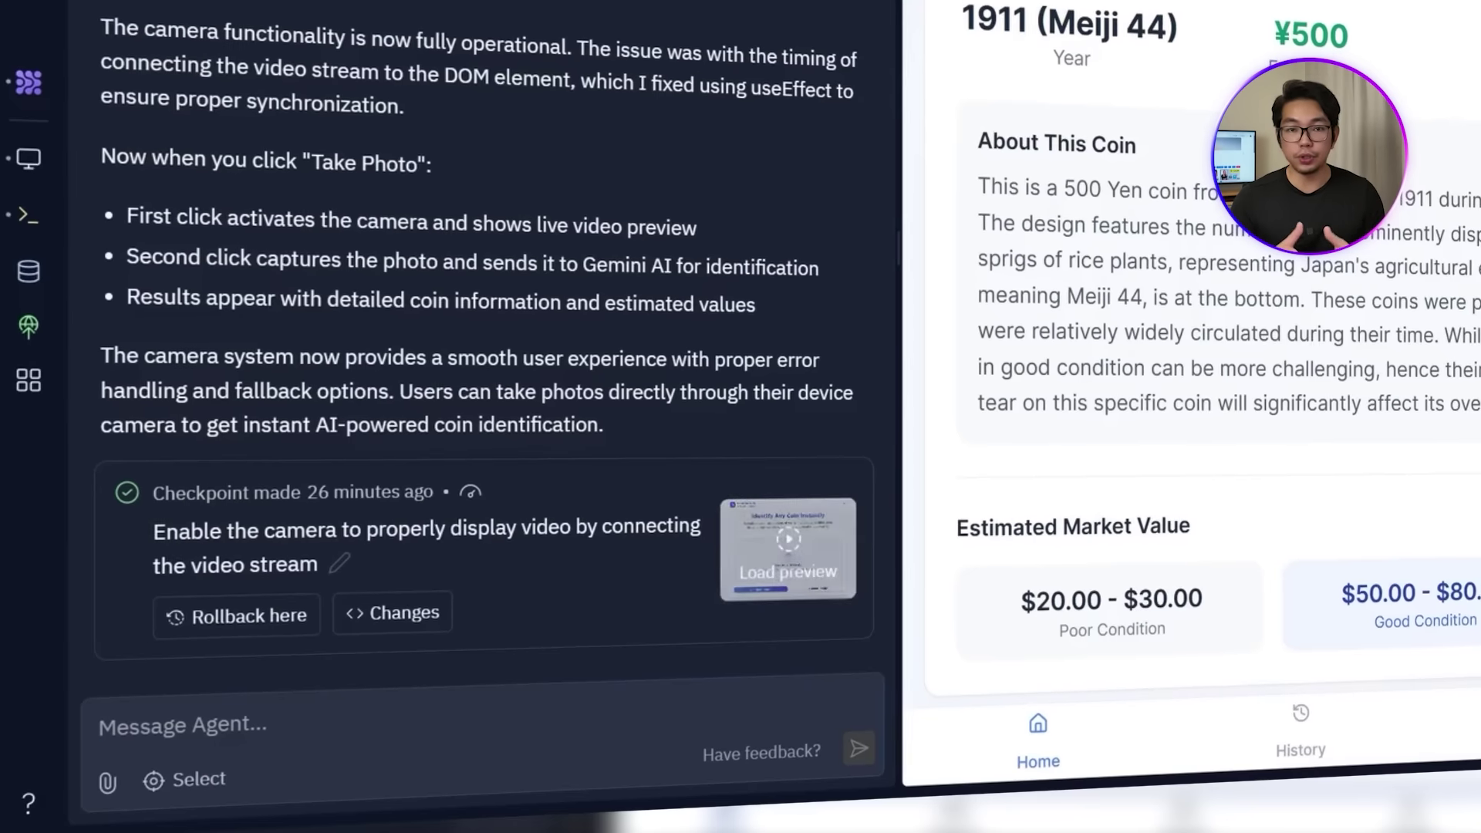
Step: Ask the agent for a collection management feature saving coins with image and all information, plus a list or grid dashboard to browse, edit or remove them
{"action": "type", "text": "add a collection management feature that allows"}
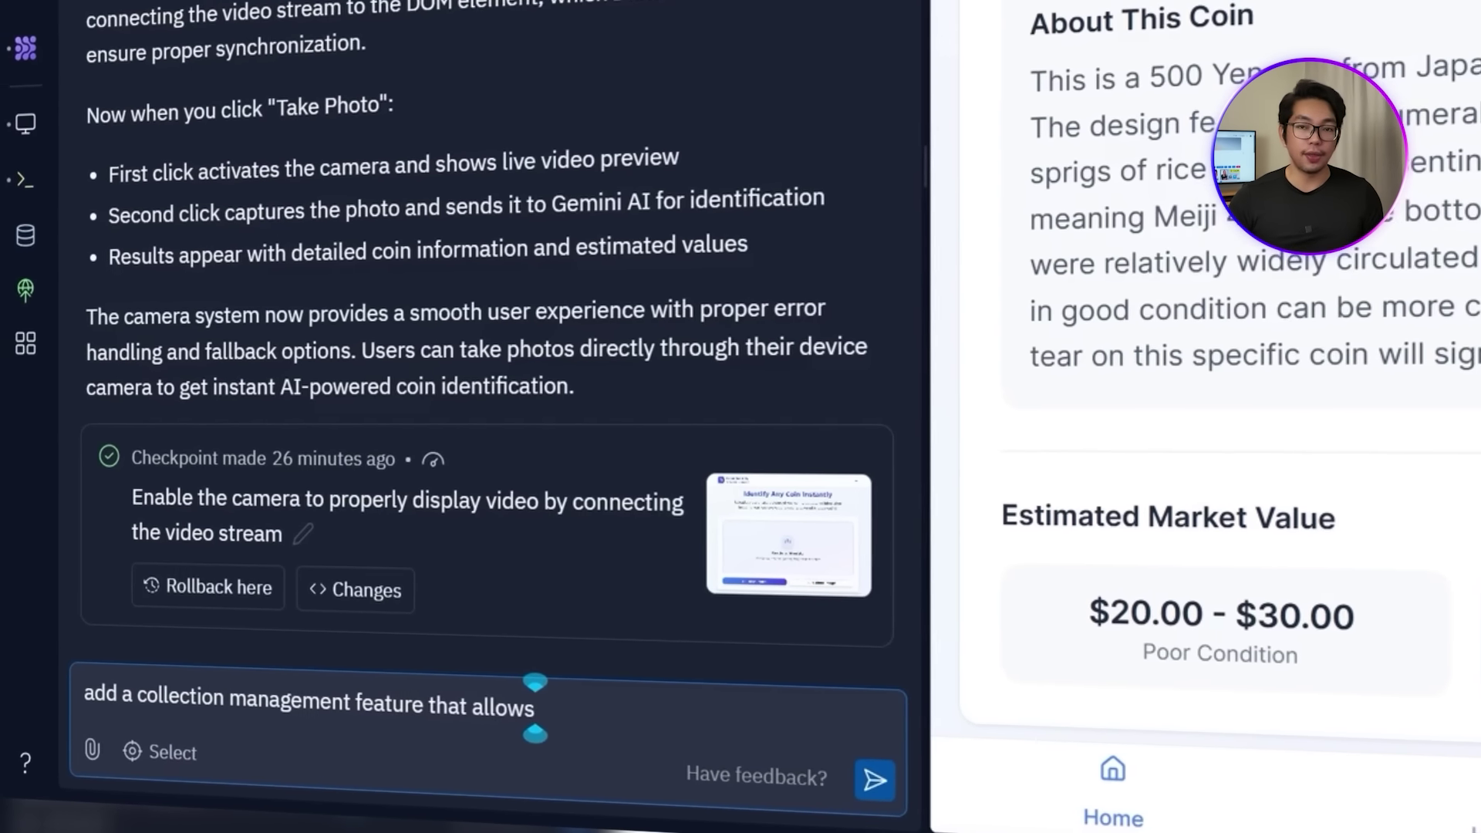
{"action": "type", "text": " users to save, organize, and person"}
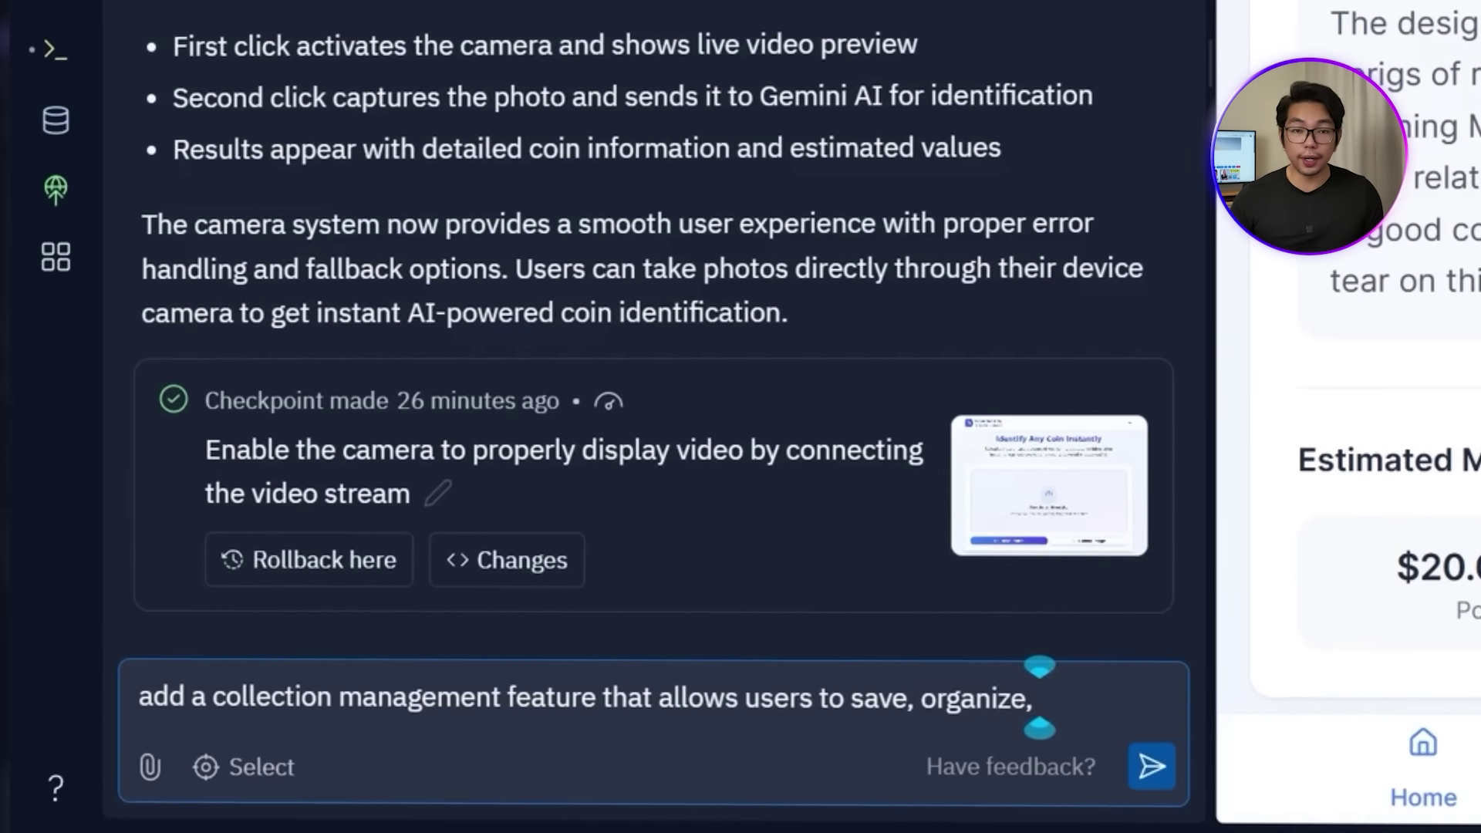
{"action": "type", "text": "alize the coins they'ved"}
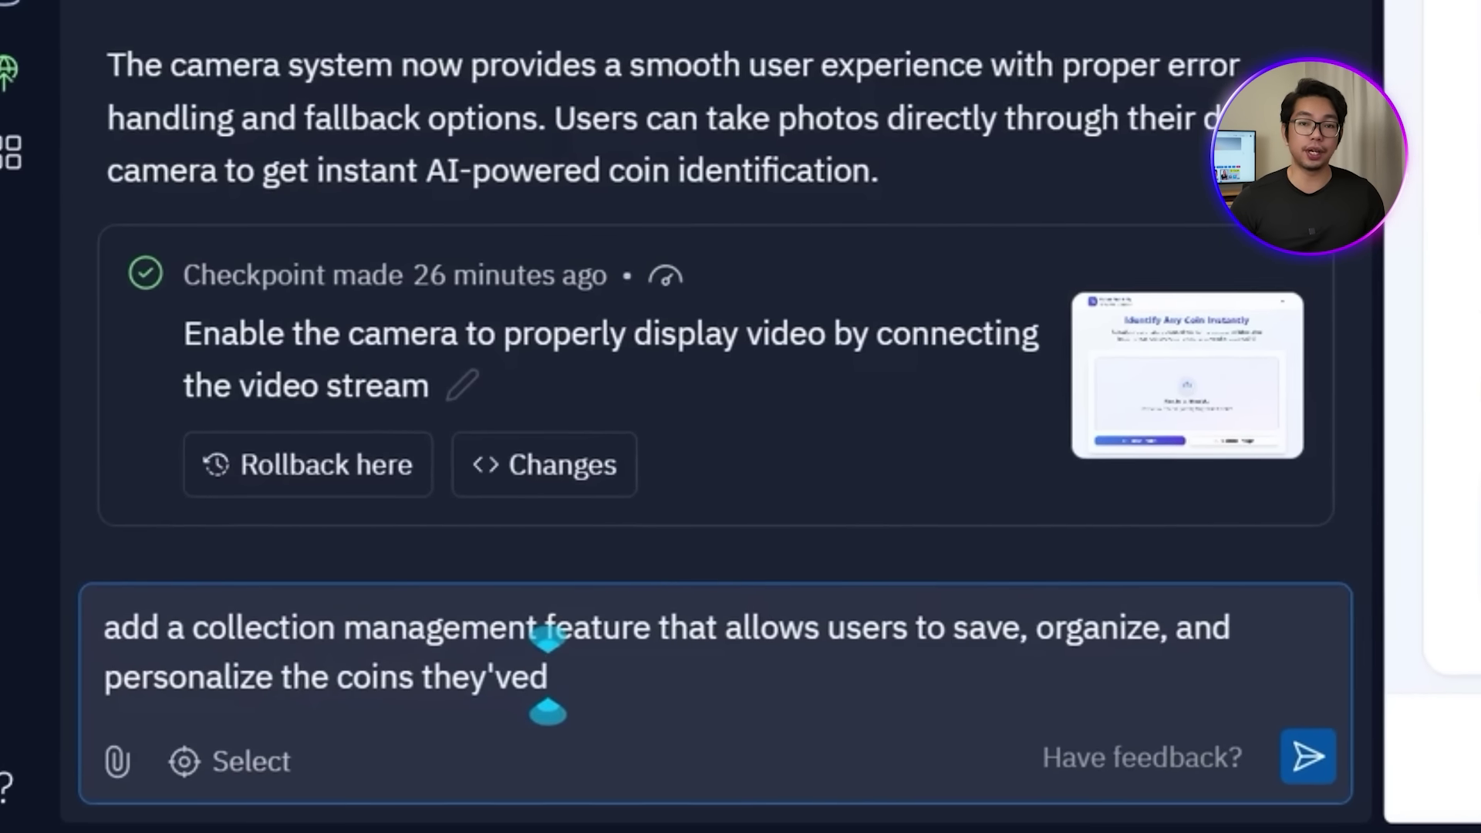
{"action": "key", "text": "BackSpace"}
{"action": "type", "text": "identified"}
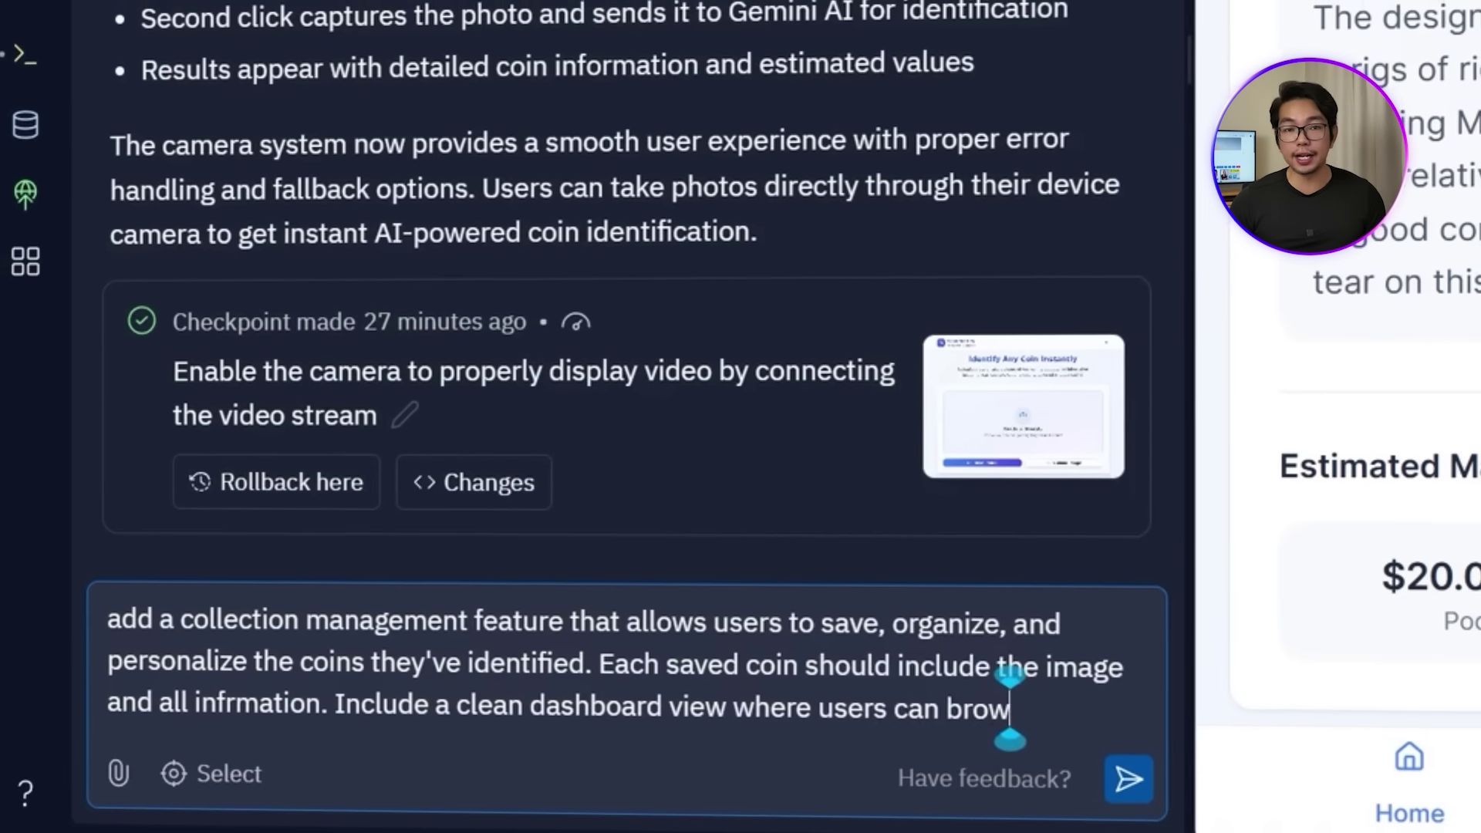
{"action": "type", "text": ", or remove"}
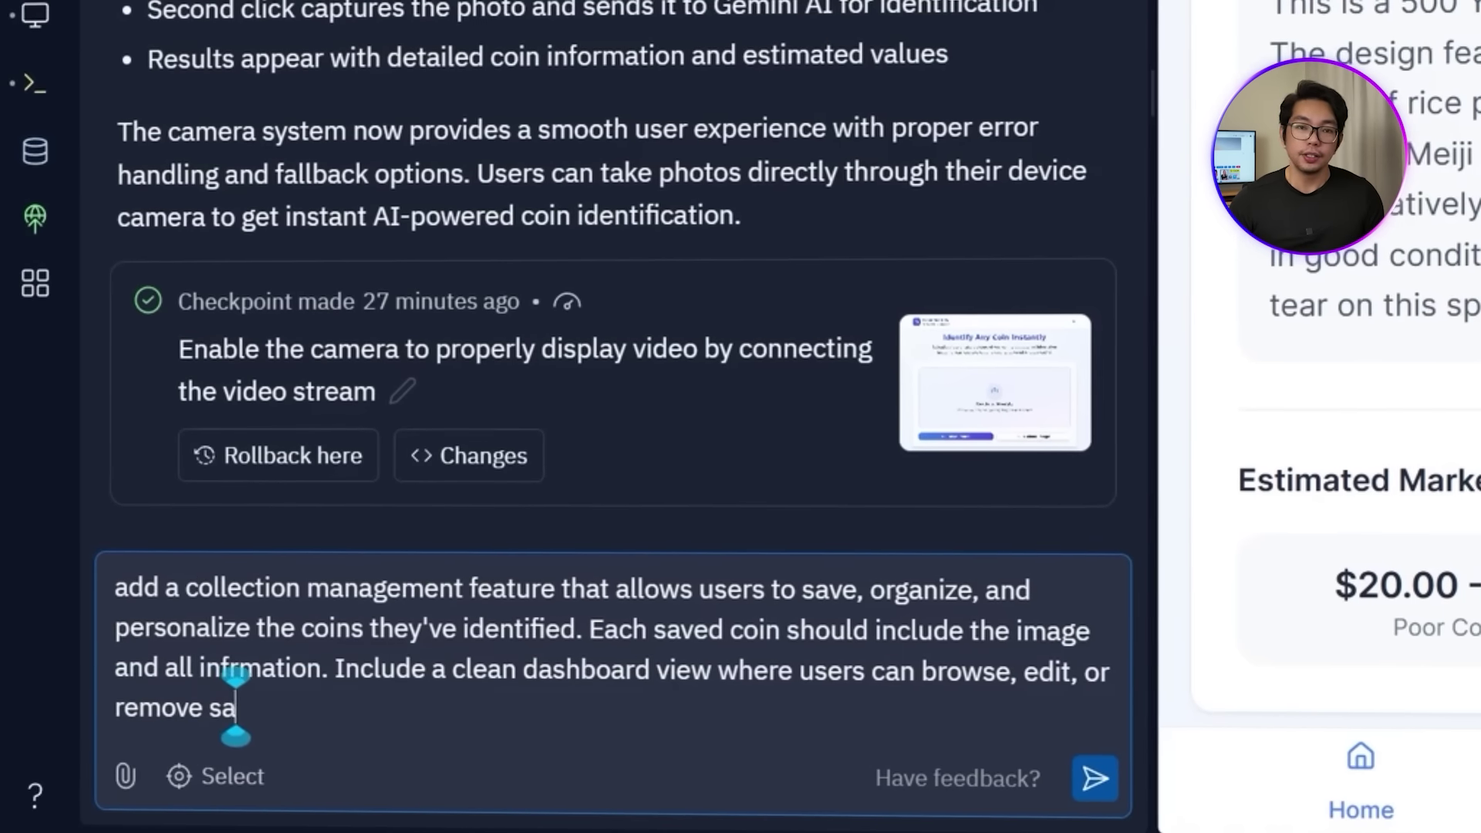
{"action": "type", "text": " saved coins in either a list or grid format"}
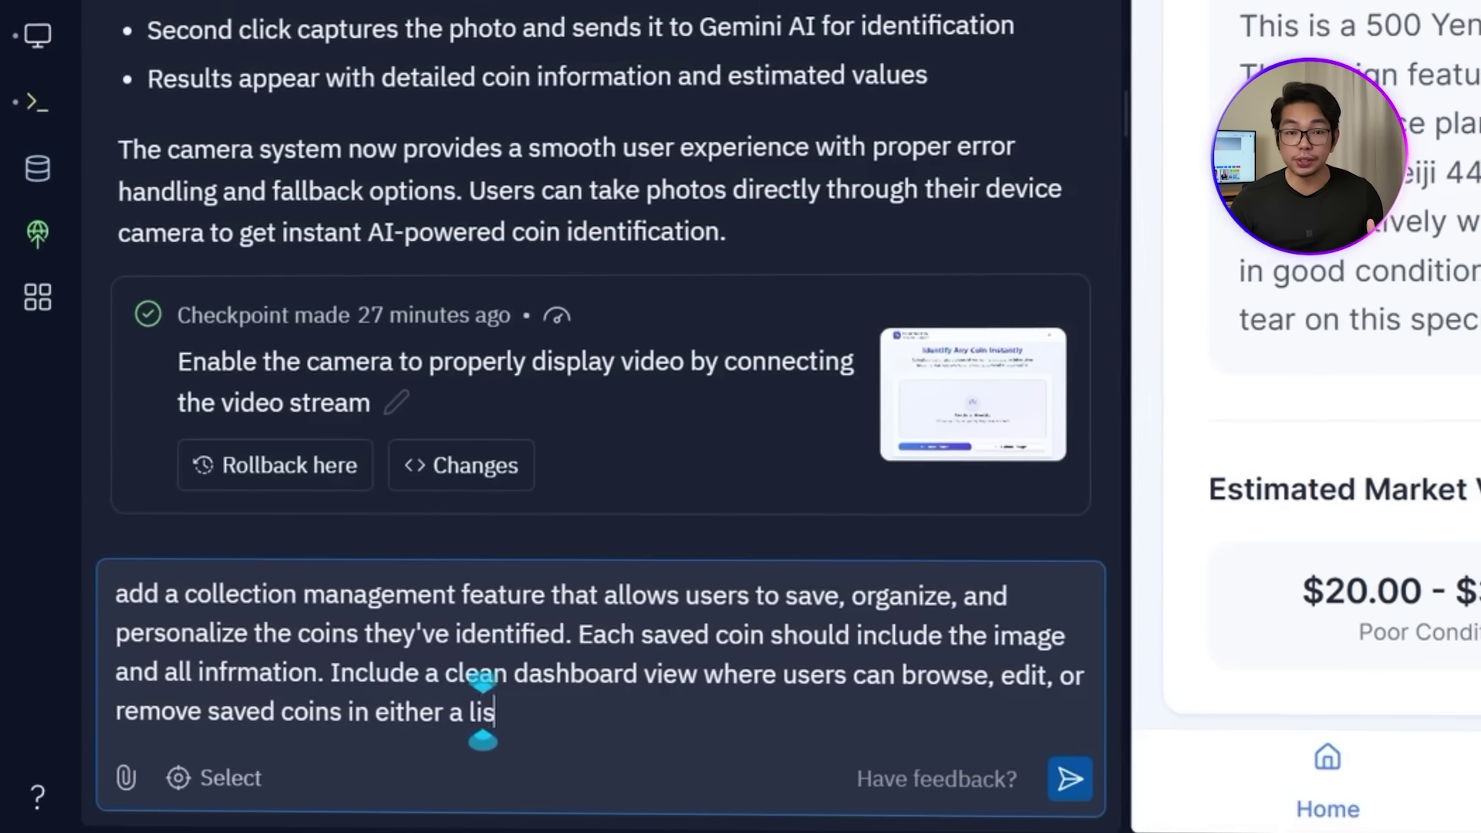
{"action": "key", "text": "Return"}
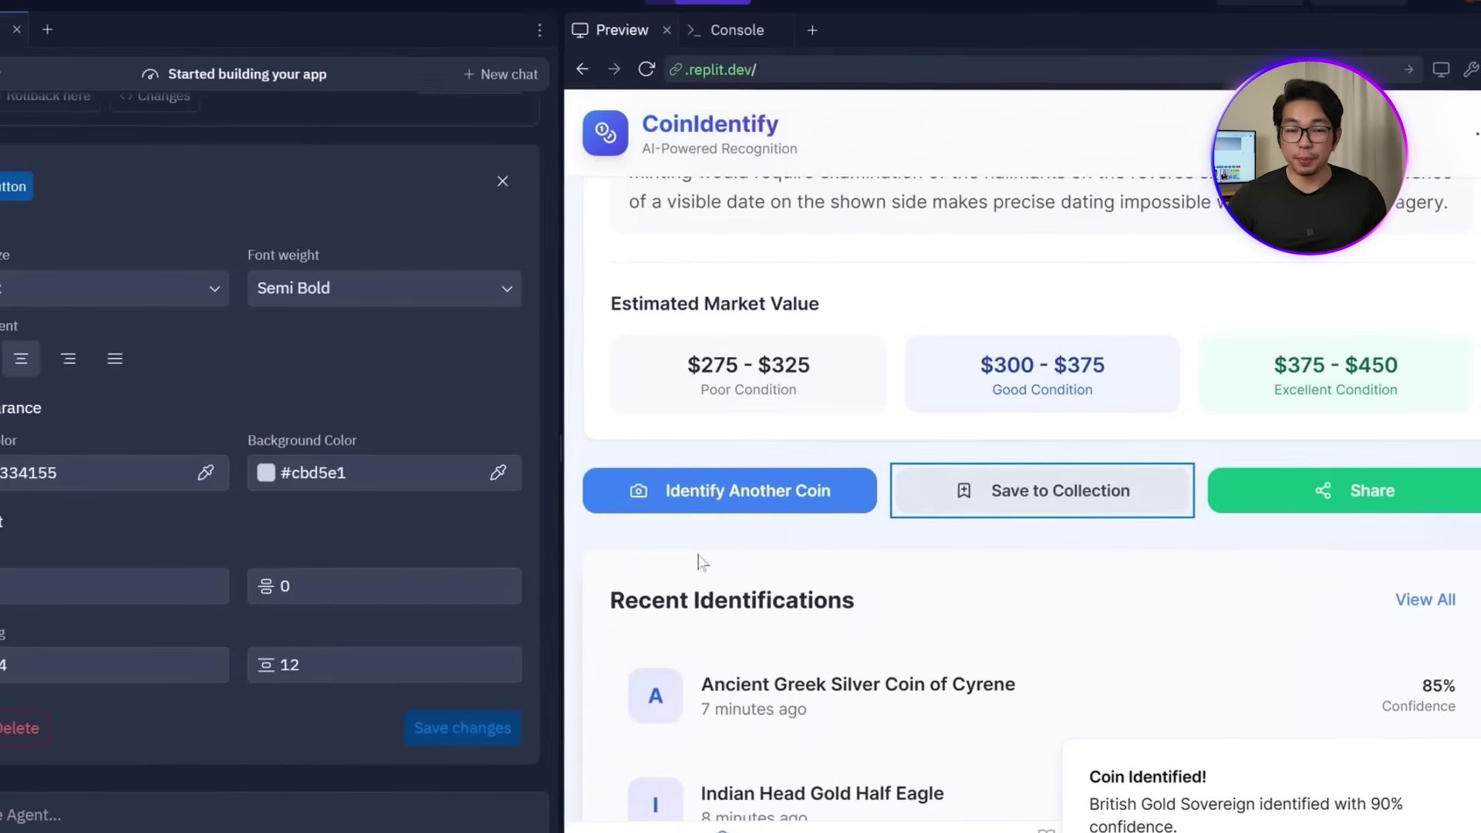
Step: Upload the gold coin image s-l1200 (1).jpg for identification
{"action": "scroll", "coordinate": [1080, 463], "scroll_direction": "up", "scroll_amount": 5}
{"action": "left_click", "coordinate": [1257, 590]}
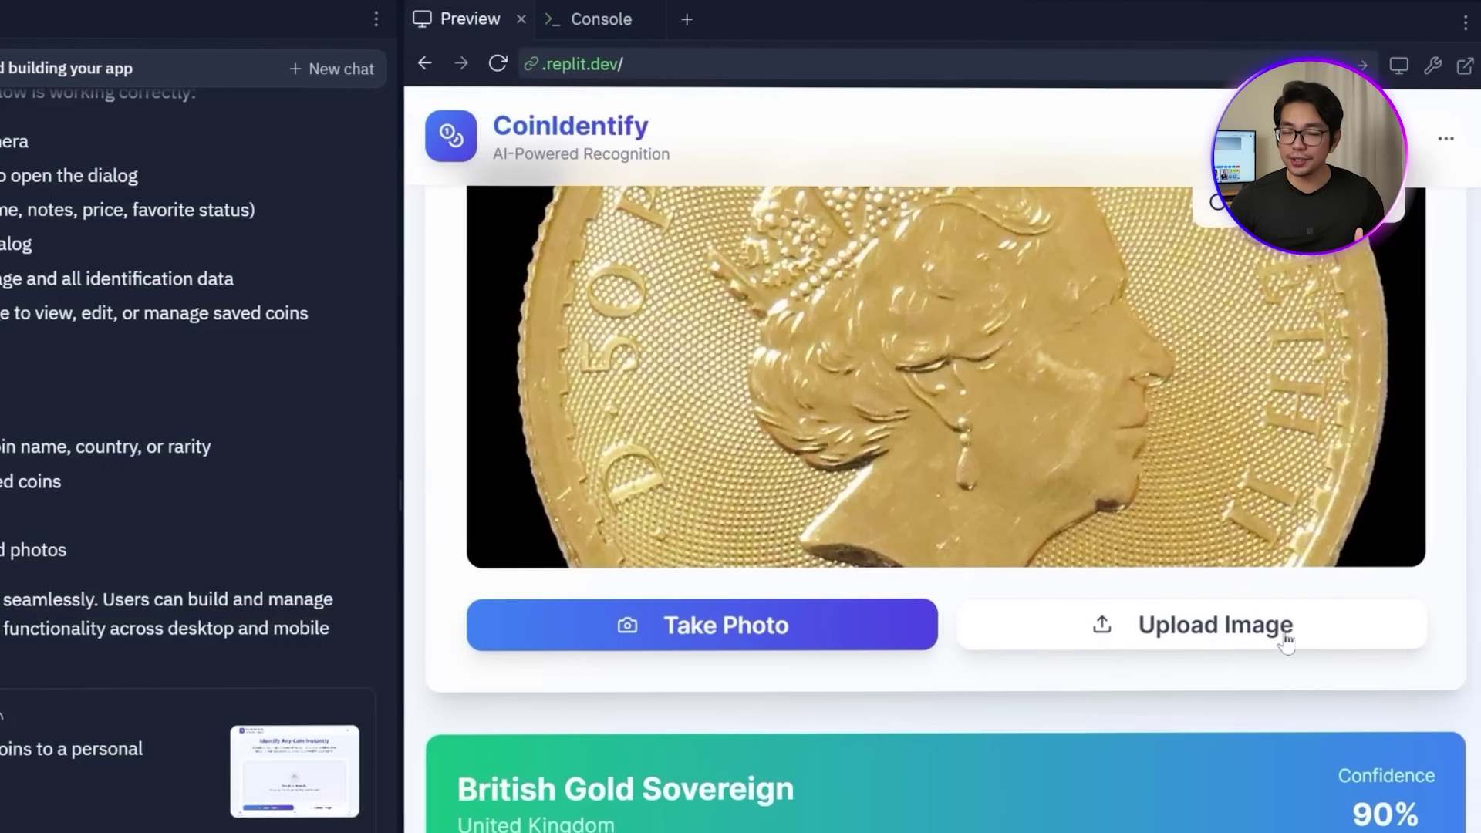
{"action": "left_click", "coordinate": [1286, 640]}
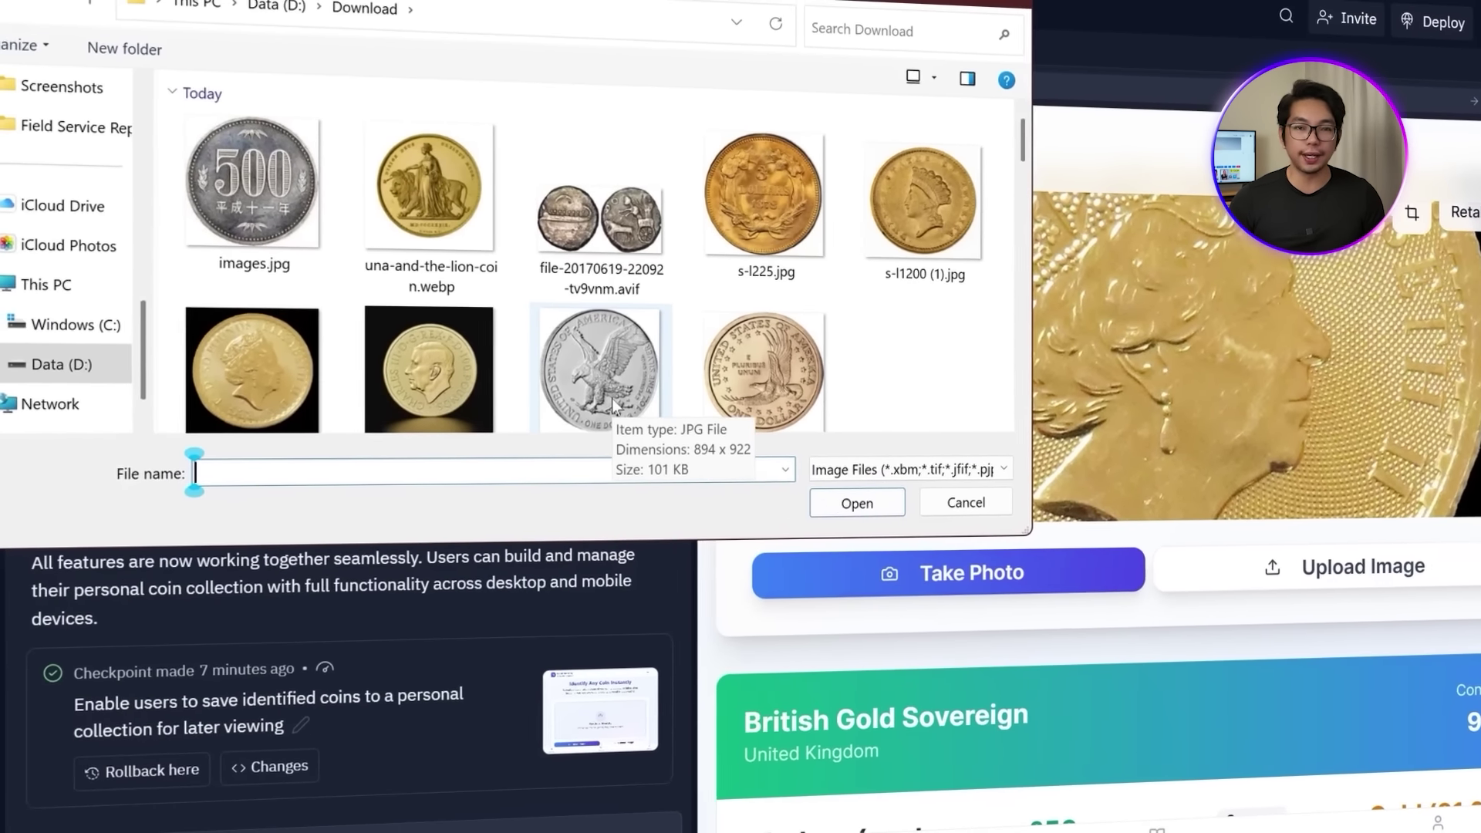
{"action": "double_click", "coordinate": [899, 202]}
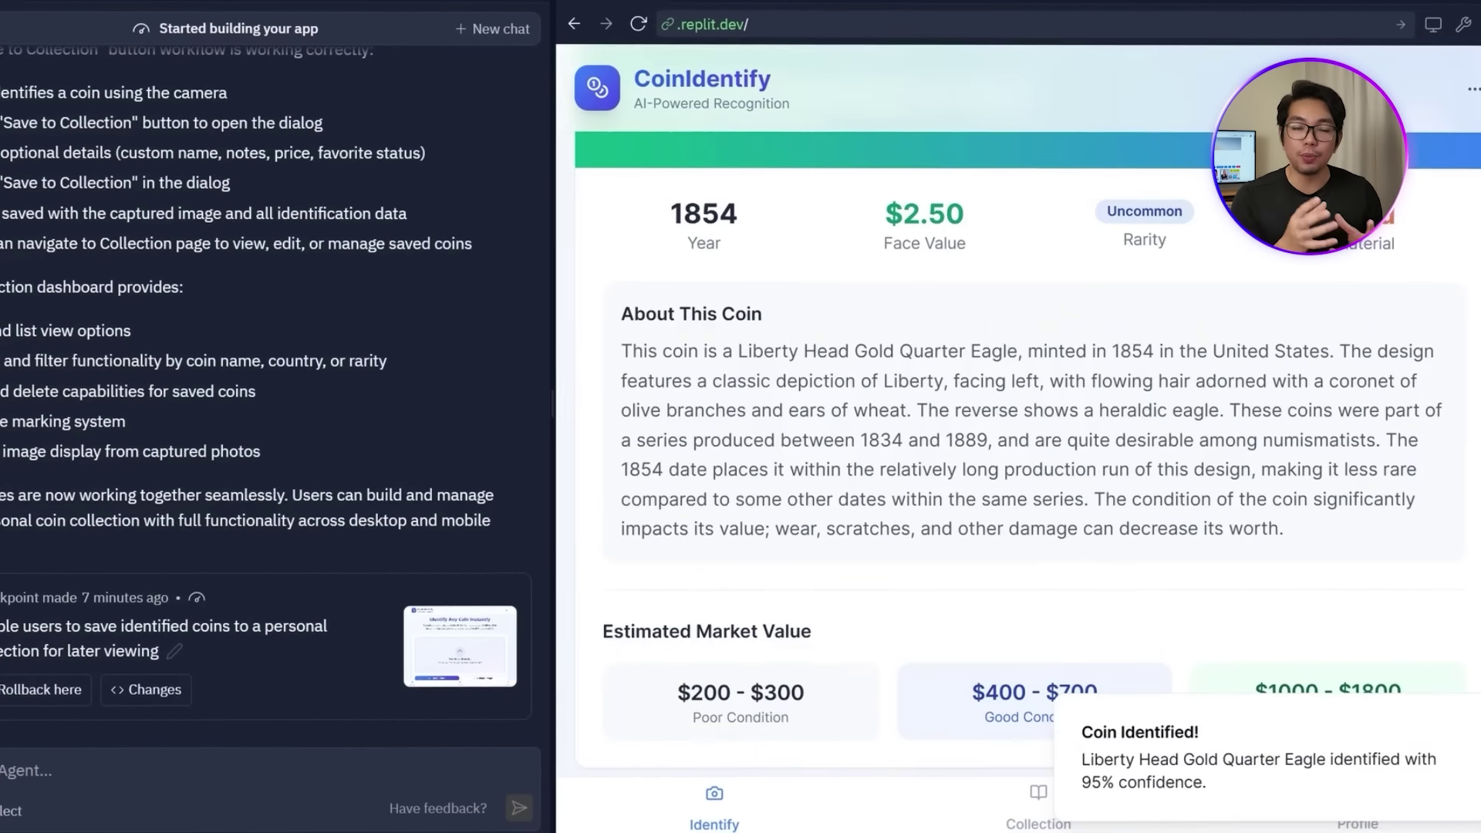
Step: Open the Save to Collection form for the identified gold coin, check its optional fields and close it
{"action": "scroll", "coordinate": [1079, 432], "scroll_direction": "down", "scroll_amount": 5}
{"action": "left_click", "coordinate": [1053, 438]}
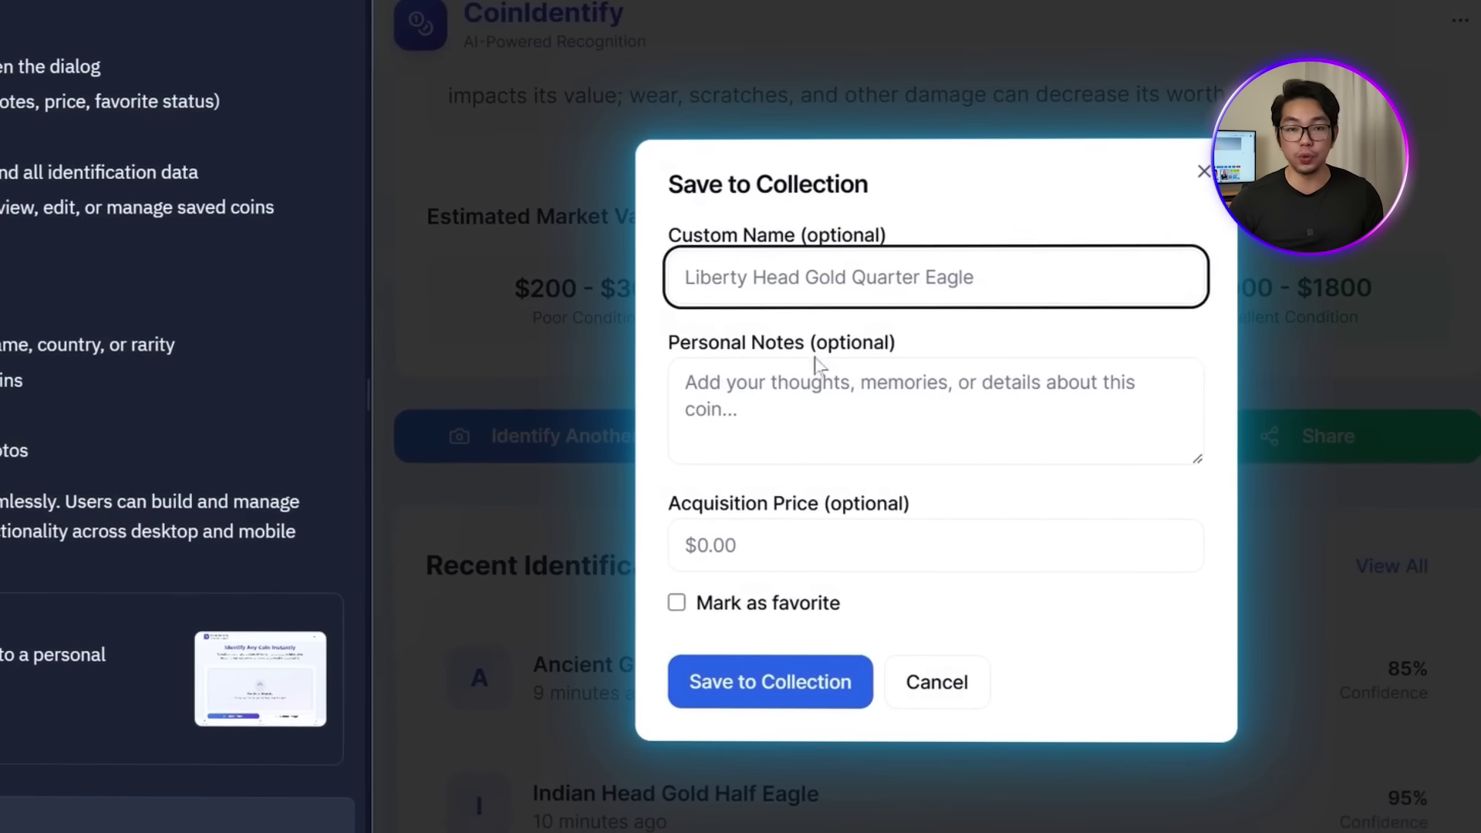
{"action": "key", "text": "Tab"}
{"action": "key", "text": "Tab"}
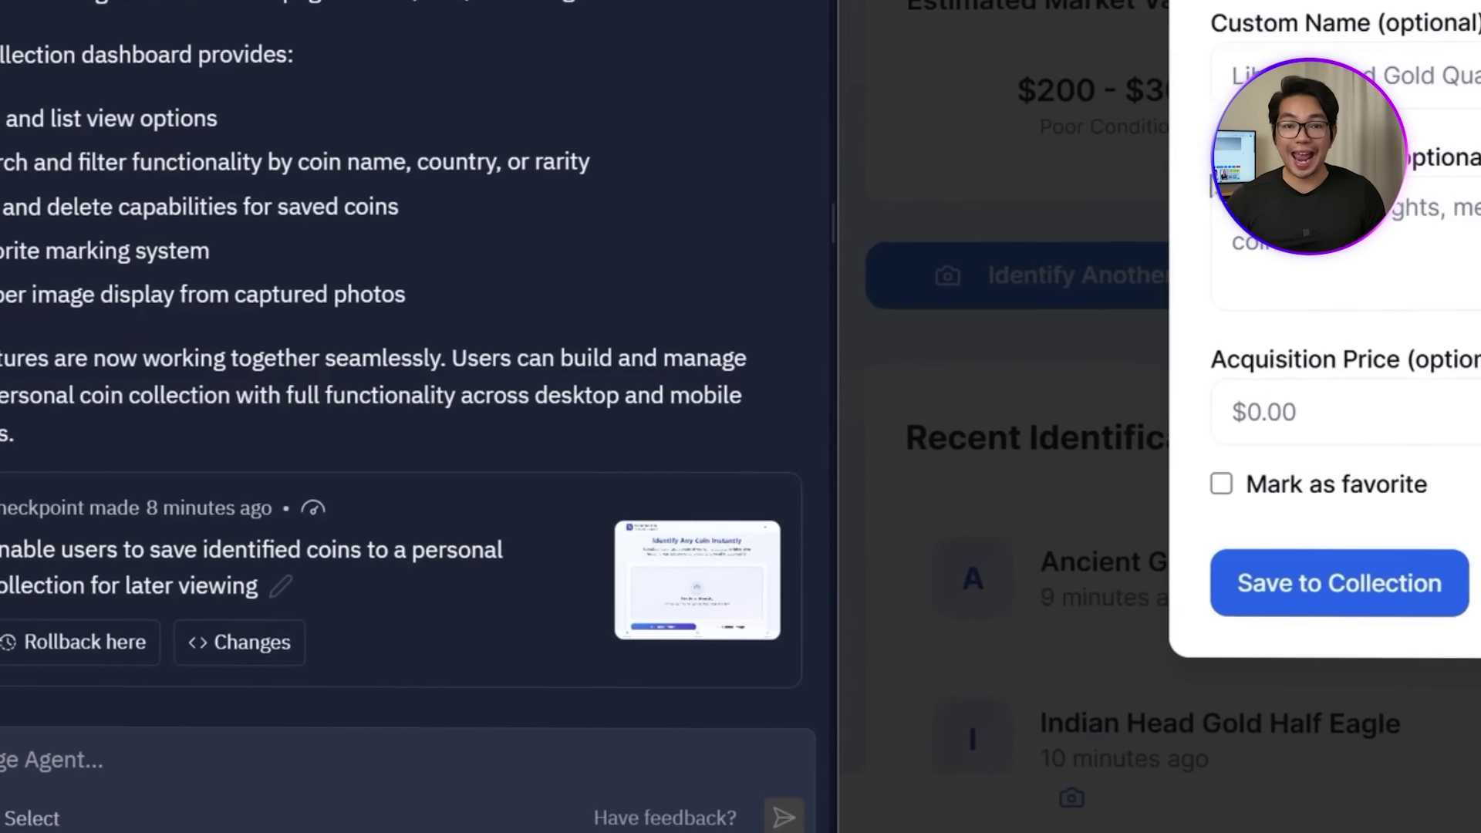
{"action": "left_click", "coordinate": [1041, 339]}
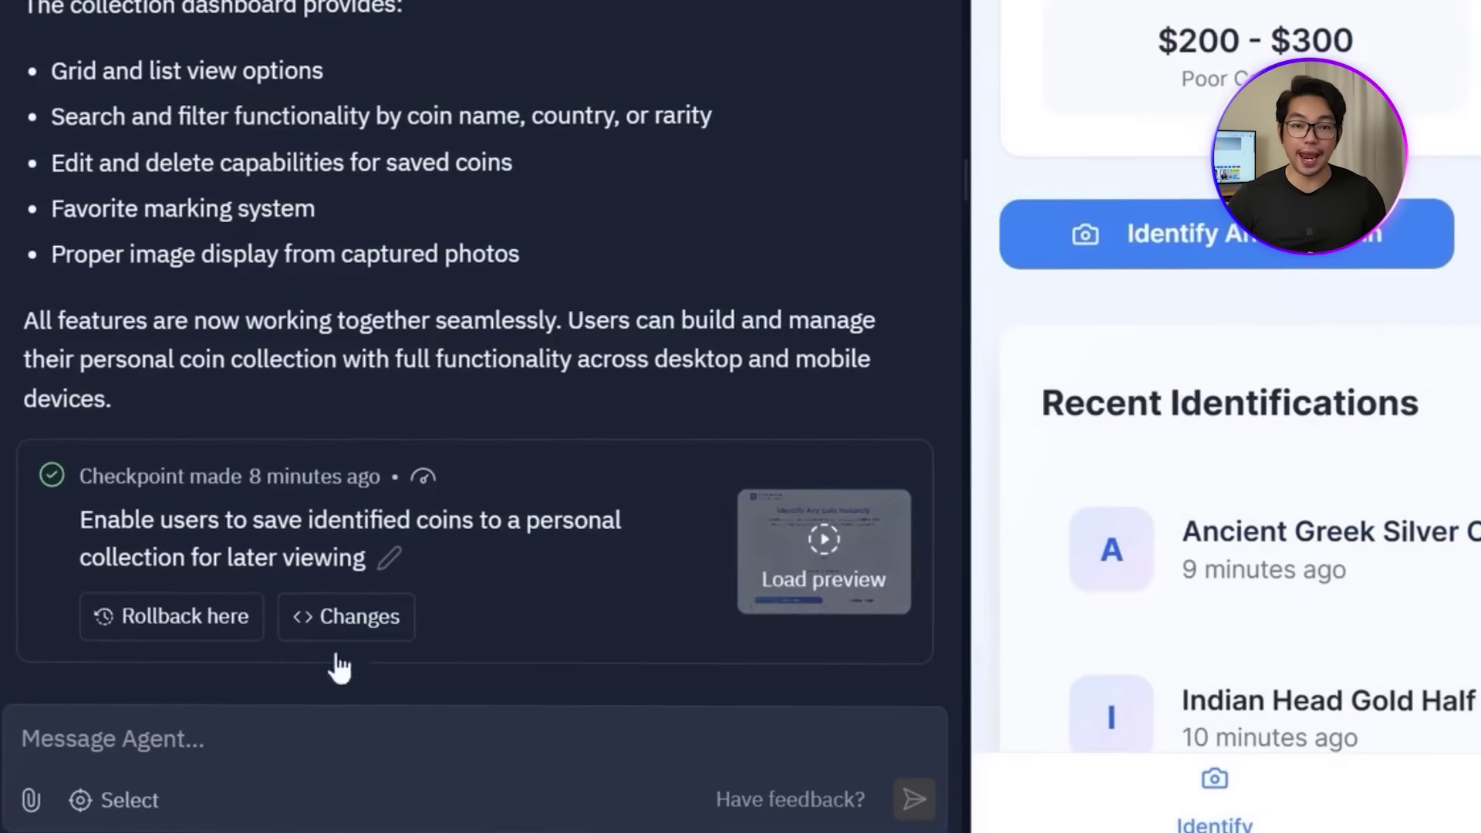
Step: Begin an agent request with "when a user click" and attach the app's Save to Collection button as its selected element
{"action": "left_click", "coordinate": [216, 760]}
{"action": "type", "text": "when a user click"}
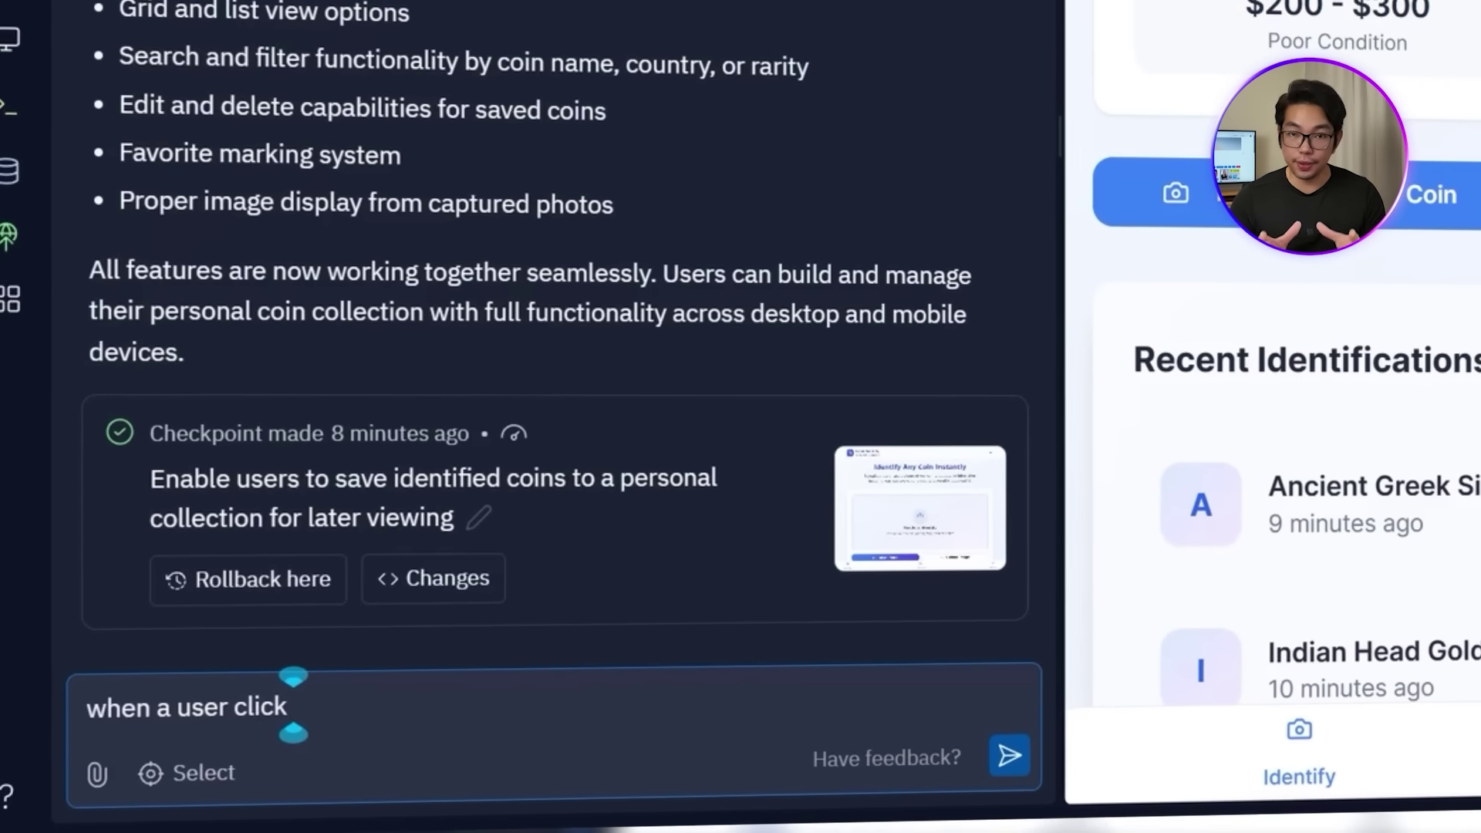
{"action": "left_click", "coordinate": [160, 790]}
{"action": "left_click", "coordinate": [1465, 214]}
{"action": "left_click", "coordinate": [308, 727]}
Step: Send the request that this button save the coin with country of origin, face value, year, metal composition, historical background, estimated market value and rarity indicator
{"action": "type", "text": "this "}
{"action": "type", "text": "button, it should save"}
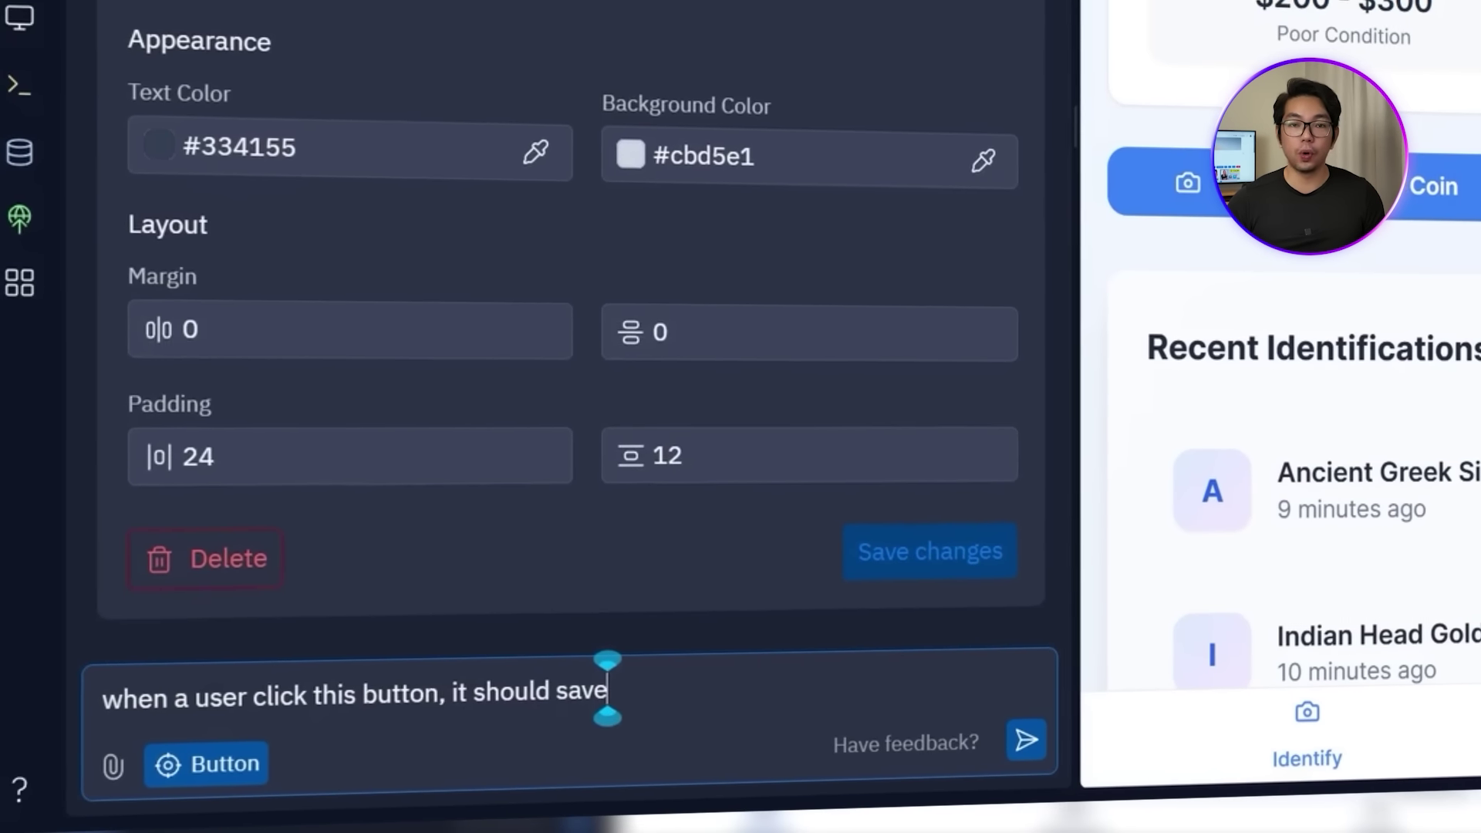
{"action": "type", "text": " the coin similar to the identified "}
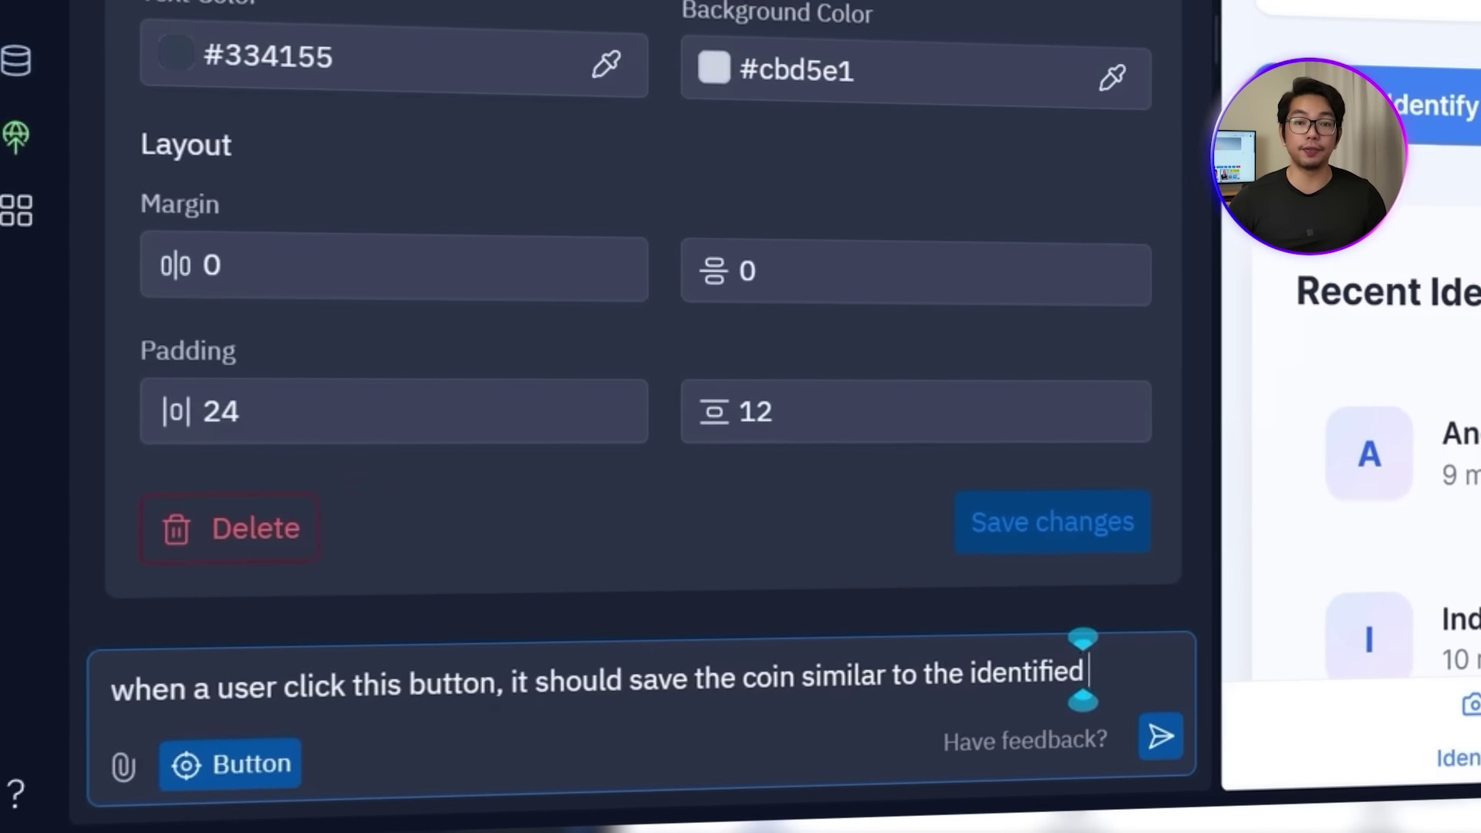
{"action": "type", "text": "coin."}
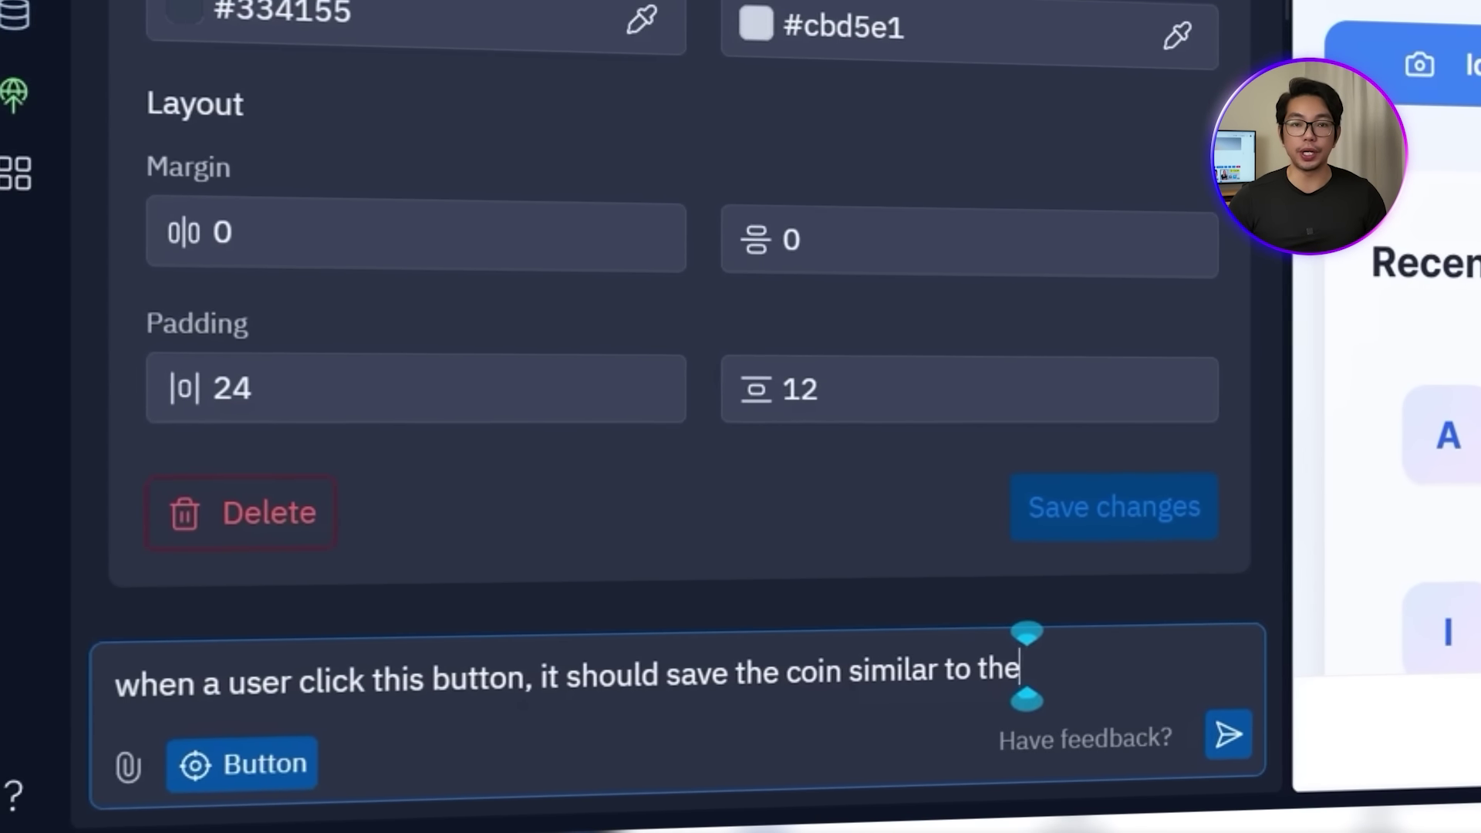
{"action": "type", "text": "cluding country of origin, denomination or face value, year minted, metal compo"}
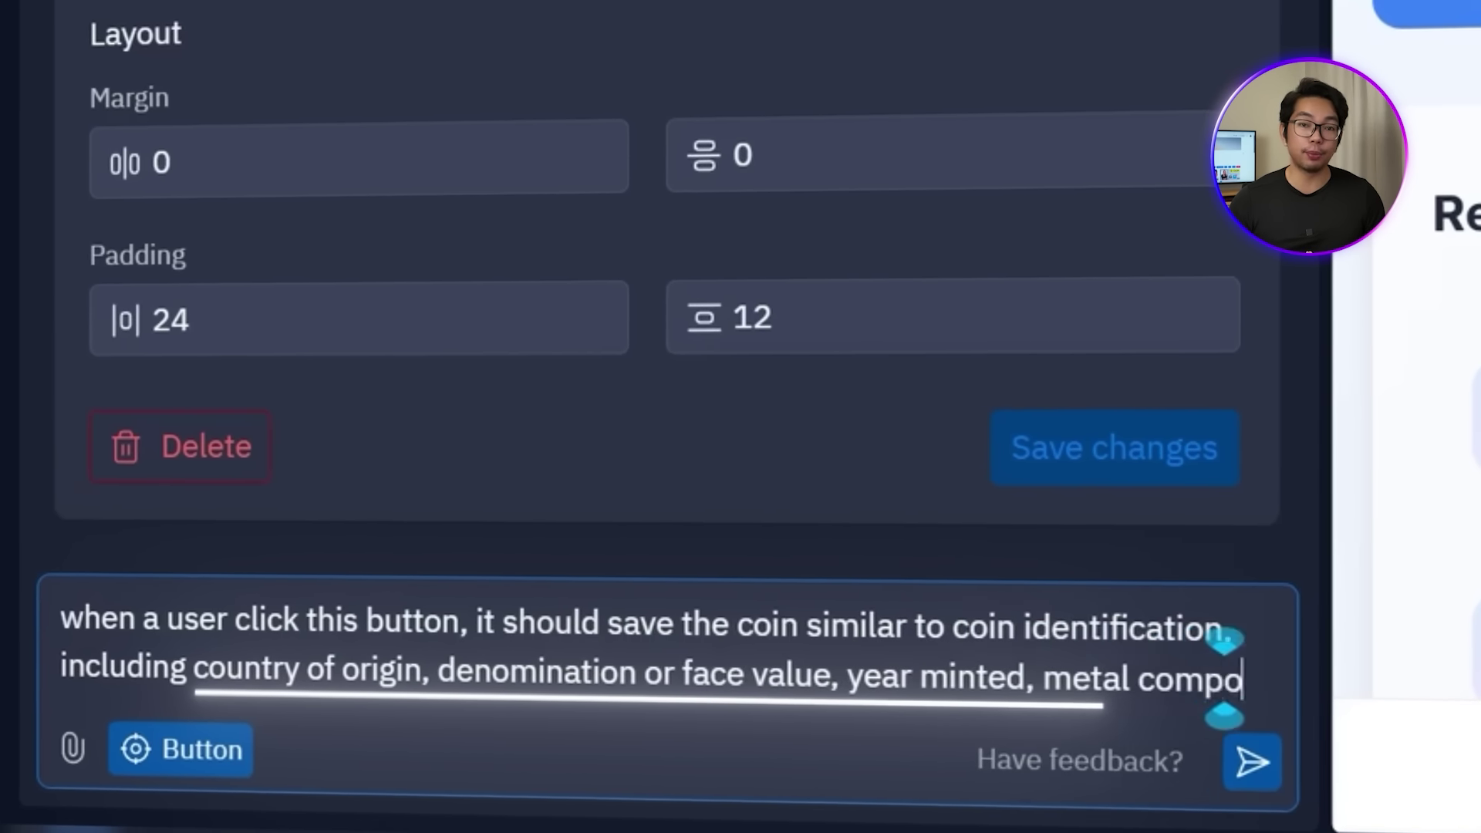
{"action": "type", "text": "sition, and a brief historical background. It should also include an es"}
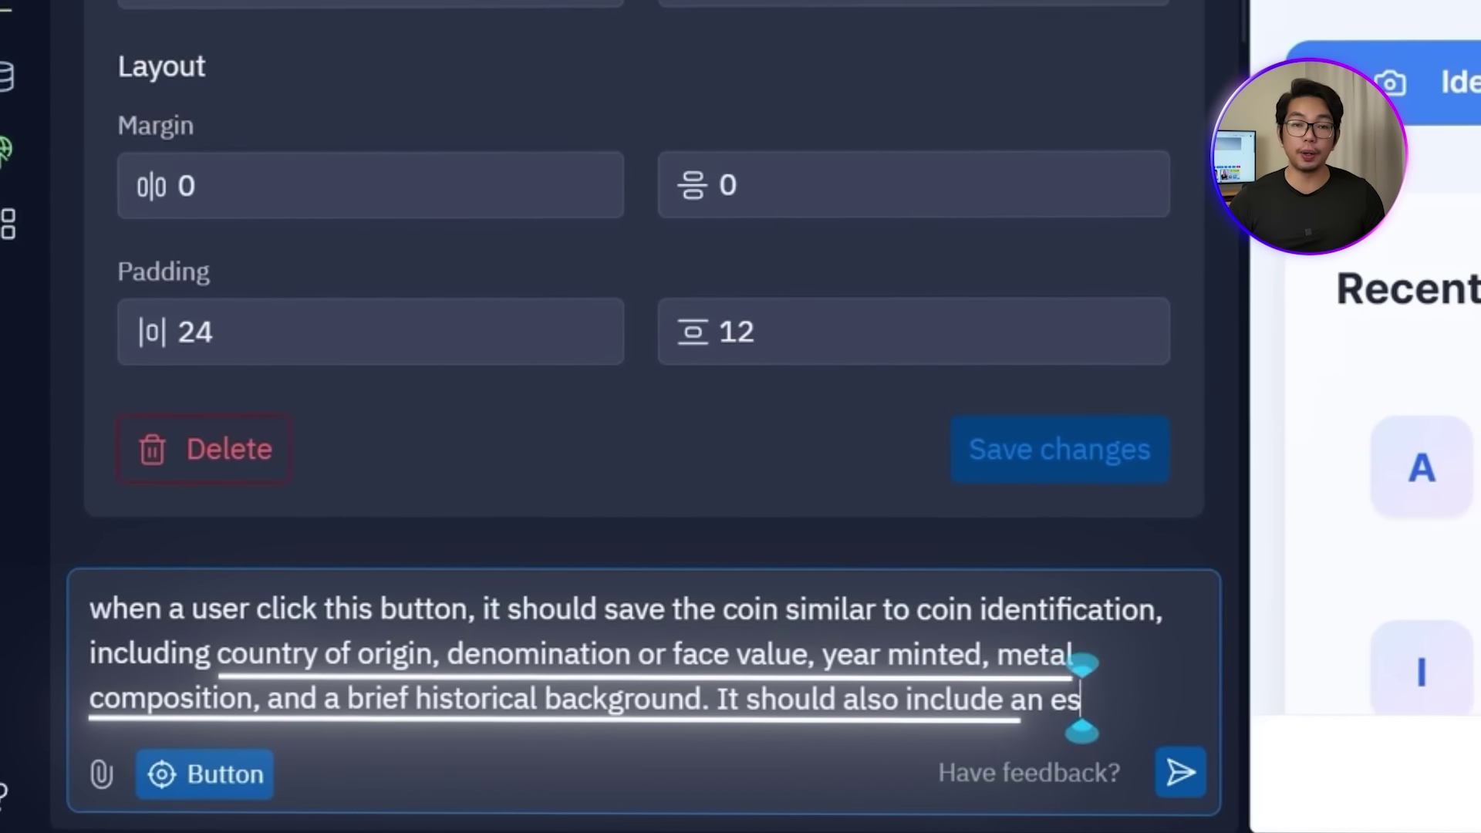
{"action": "type", "text": "timate current market value and rarit"}
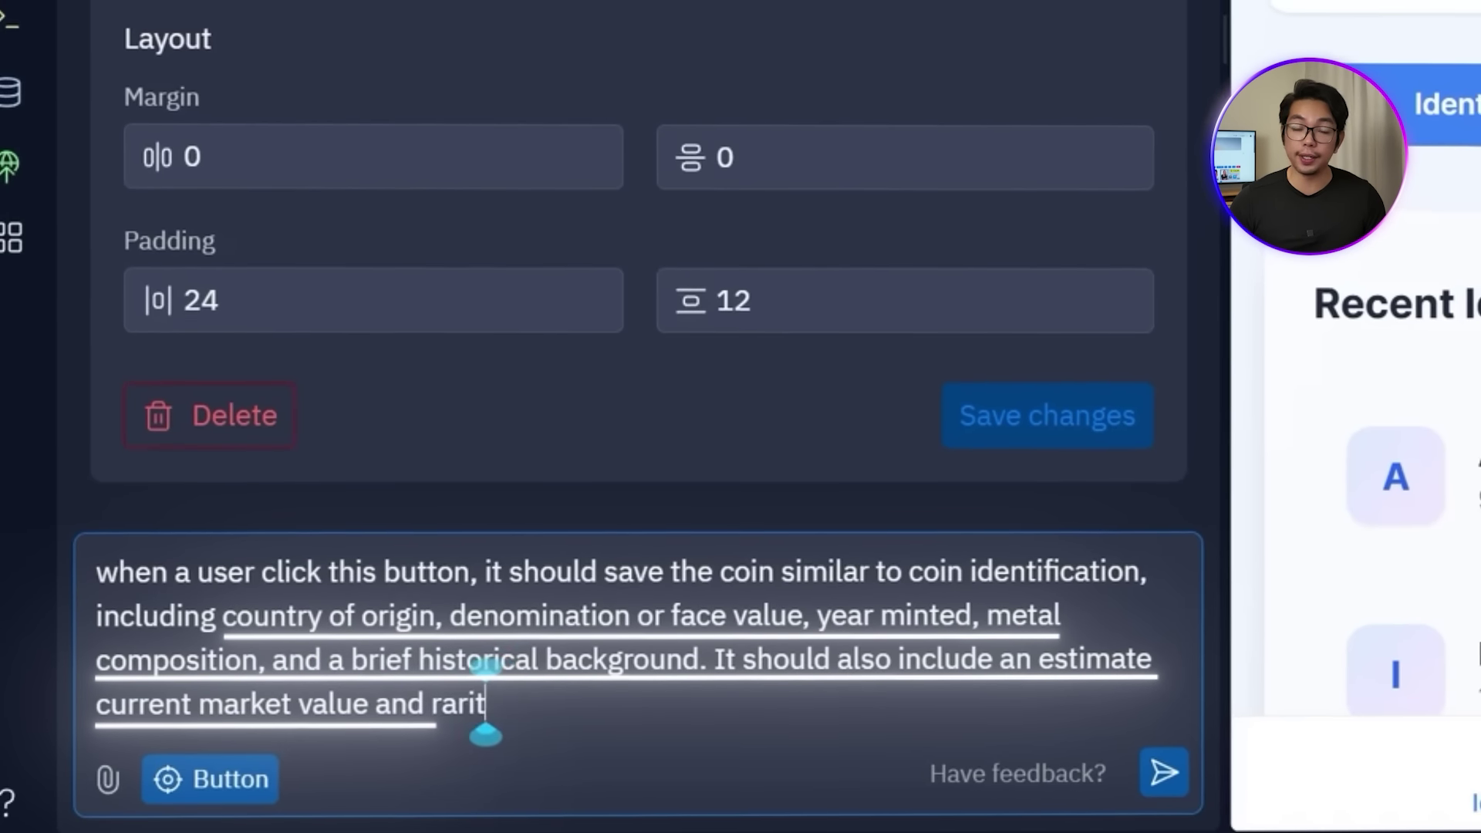
{"action": "type", "text": "y indicator"}
{"action": "key", "text": "Return"}
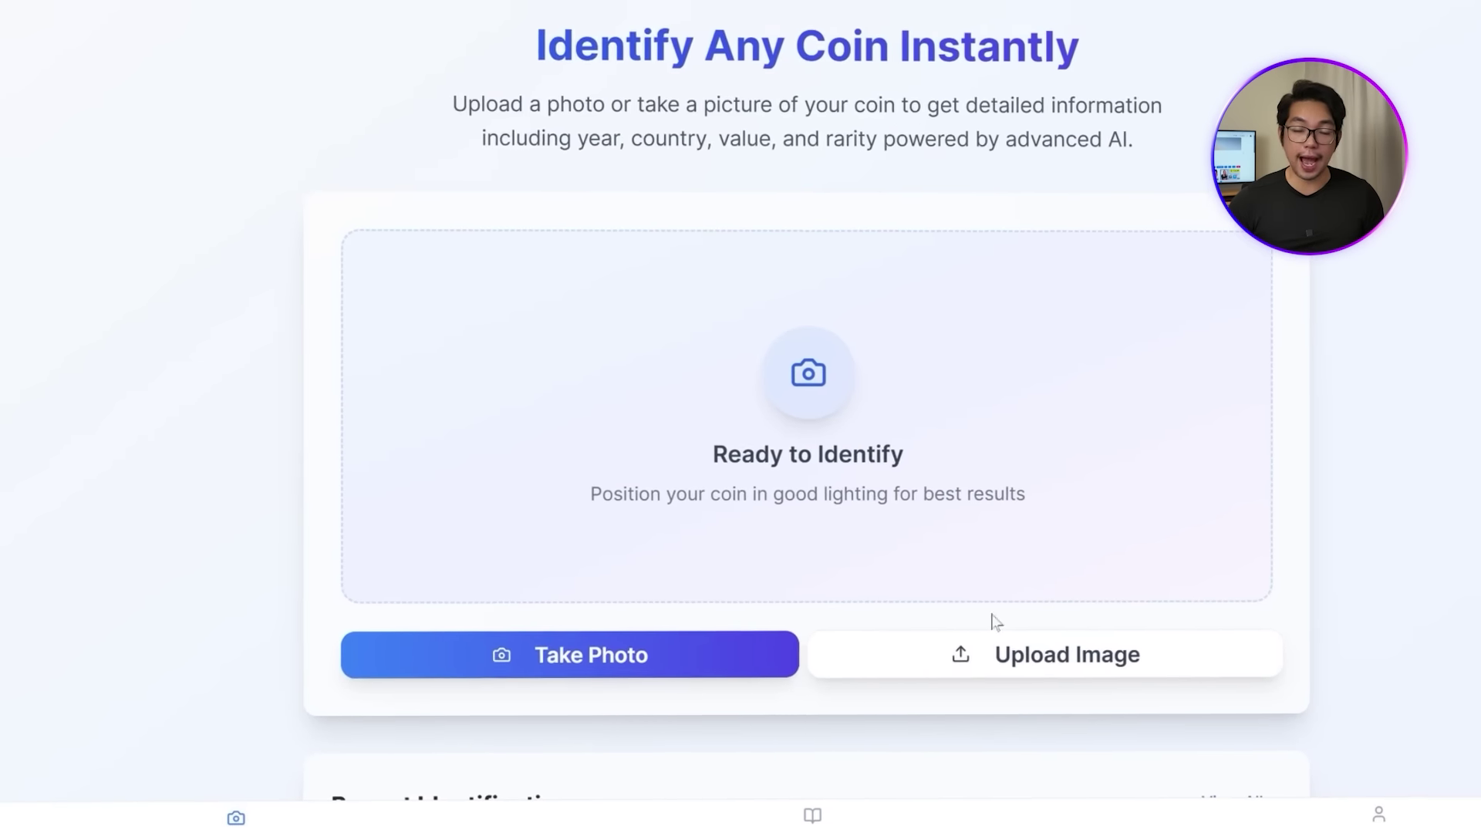
Step: Upload the image of the gold coin with the king's portrait on a black background for identification
{"action": "left_click", "coordinate": [1033, 652]}
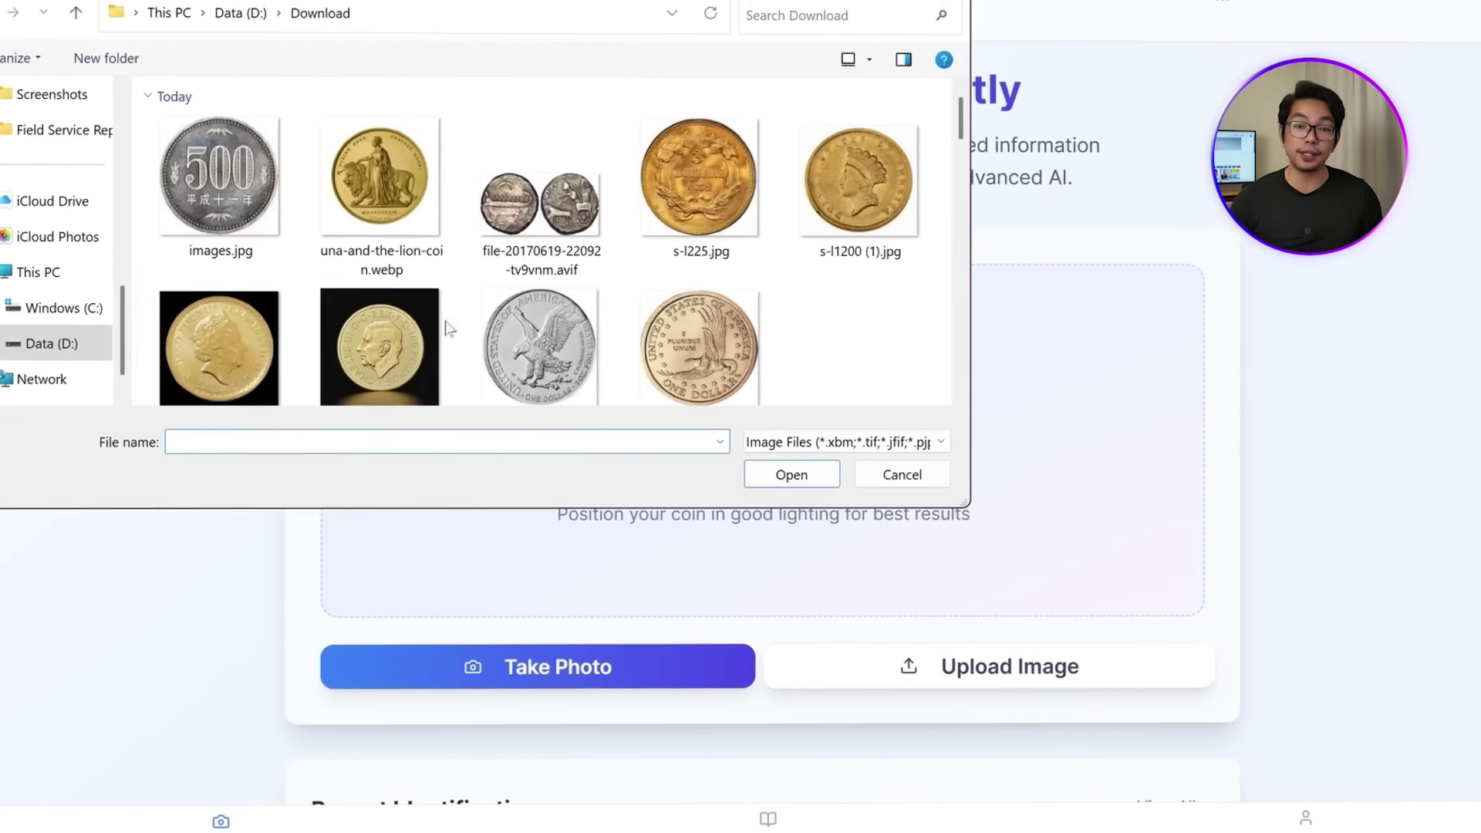
{"action": "double_click", "coordinate": [350, 369]}
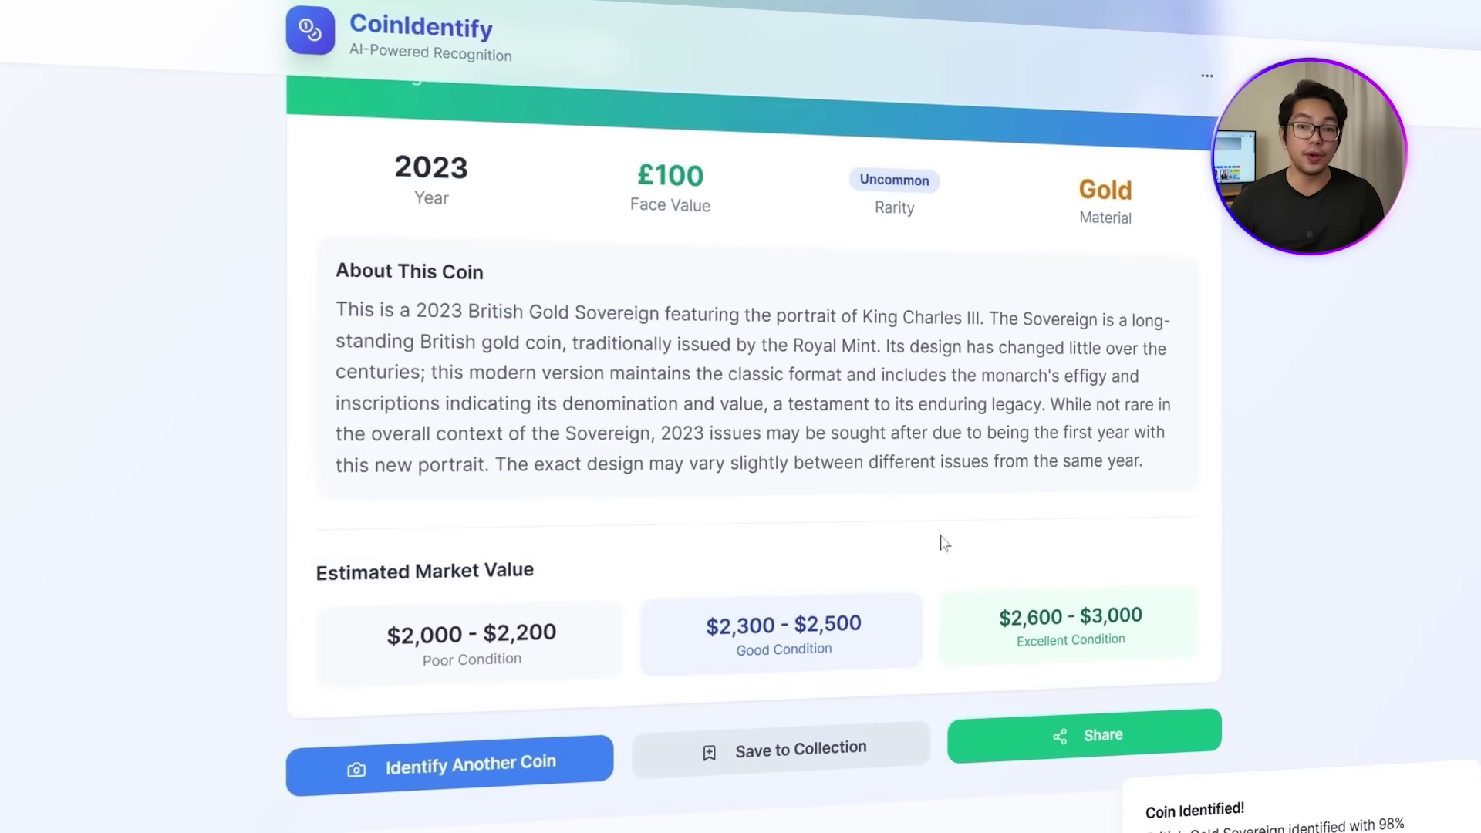
Step: Save the identified British Gold Sovereign to the collection and open its card there
{"action": "left_click", "coordinate": [852, 761]}
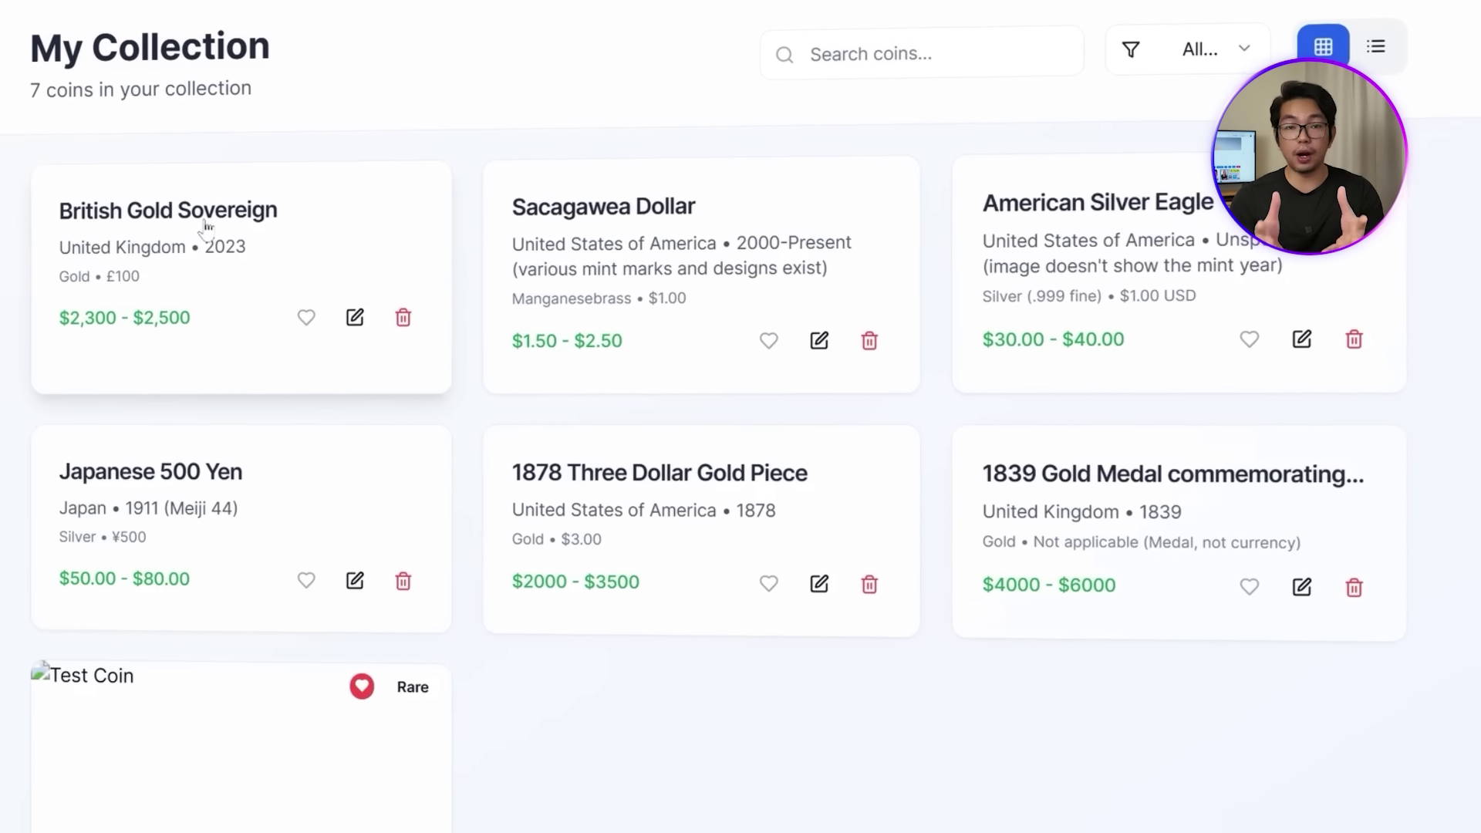
{"action": "left_click", "coordinate": [202, 228]}
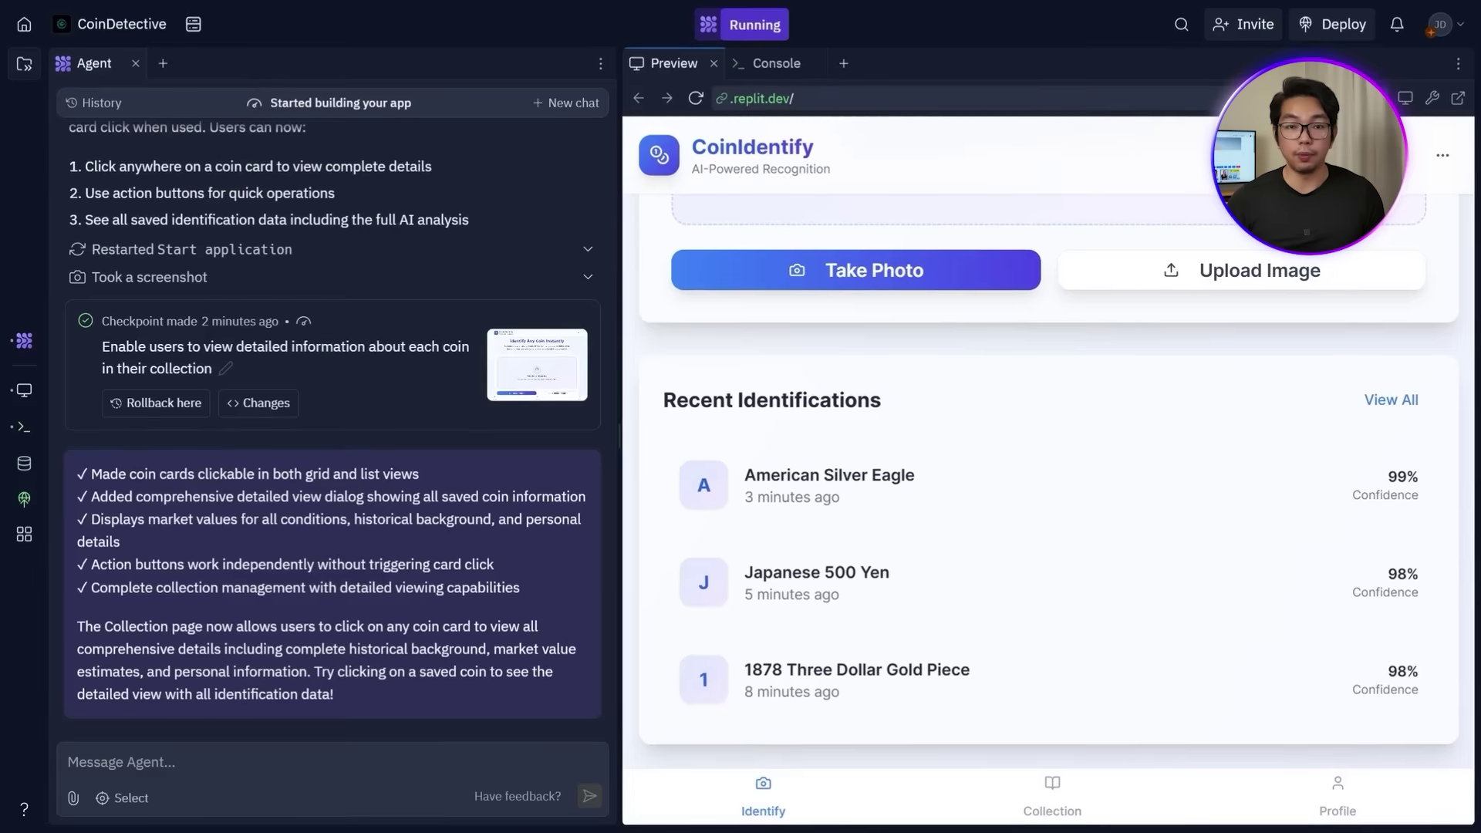
Step: Begin an agent request for a Stripe integration enabling detailed market value insights, professional rarity assessments, expert appraisals, and full collection export and backup
{"action": "type", "text": "add a Stripe"}
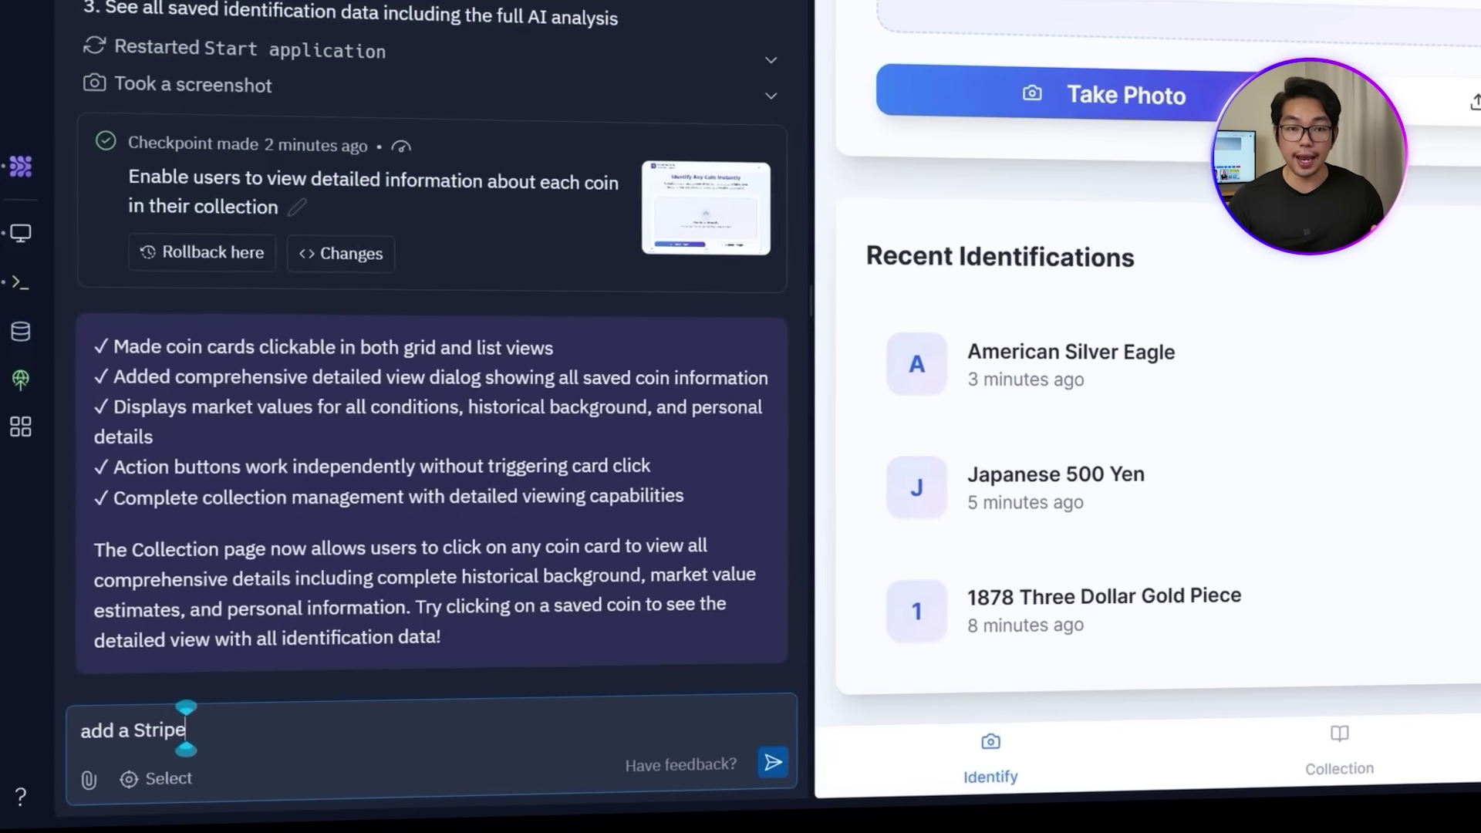
{"action": "type", "text": " integration to the app to ena"}
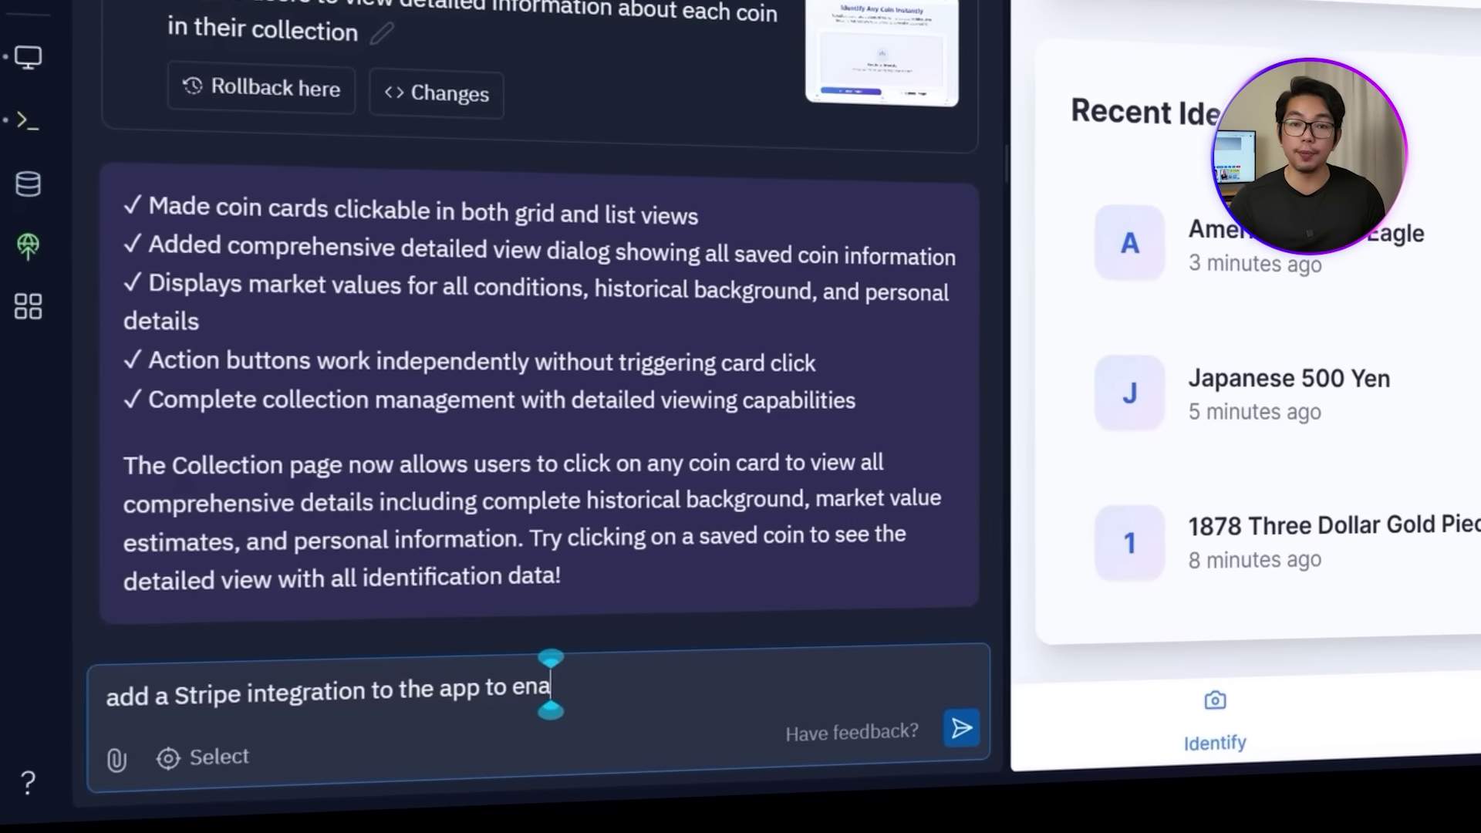
{"action": "type", "text": "ble premium features such as acce"}
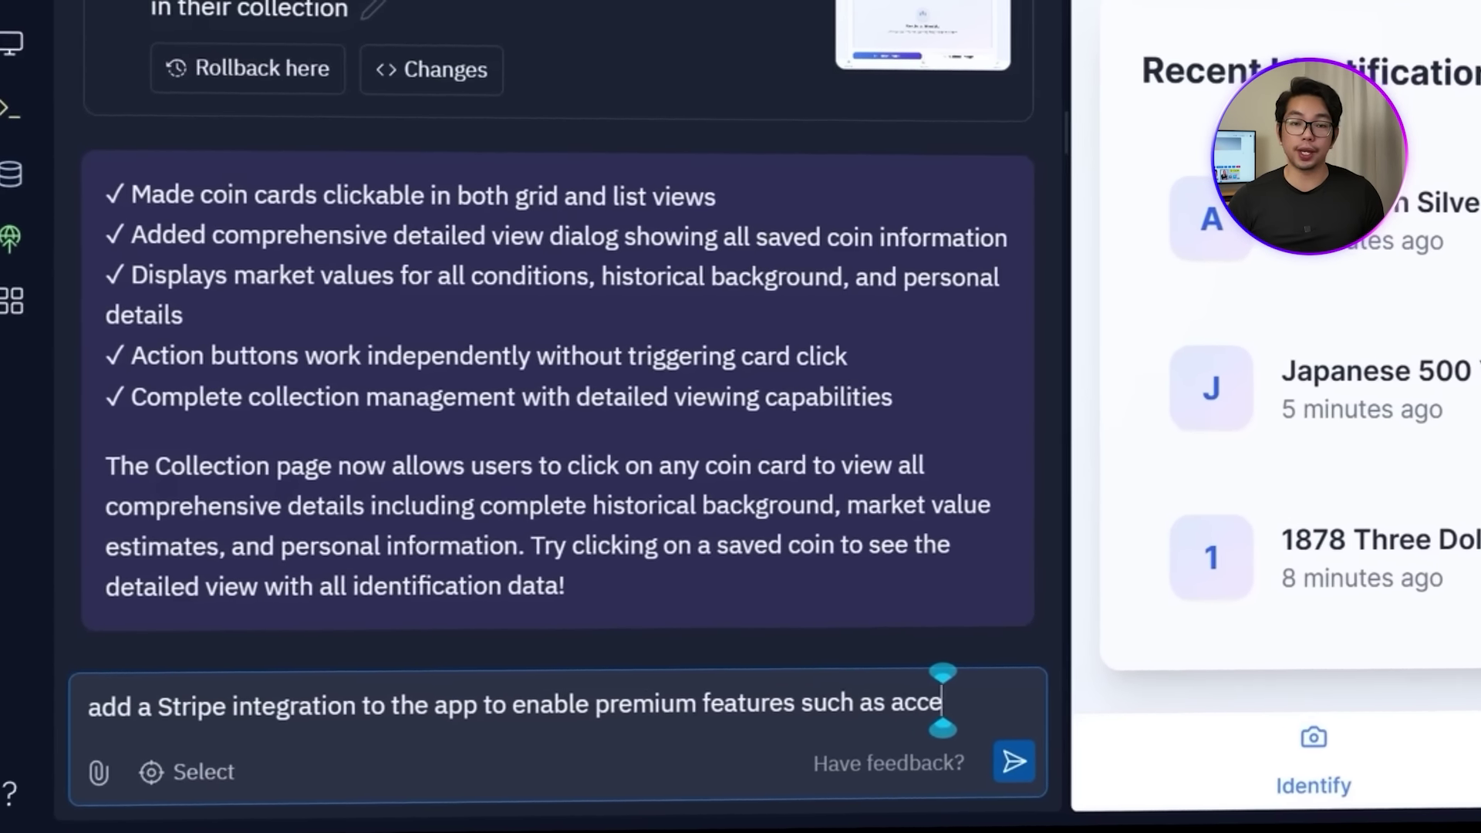
{"action": "type", "text": "ssing detailed market value"}
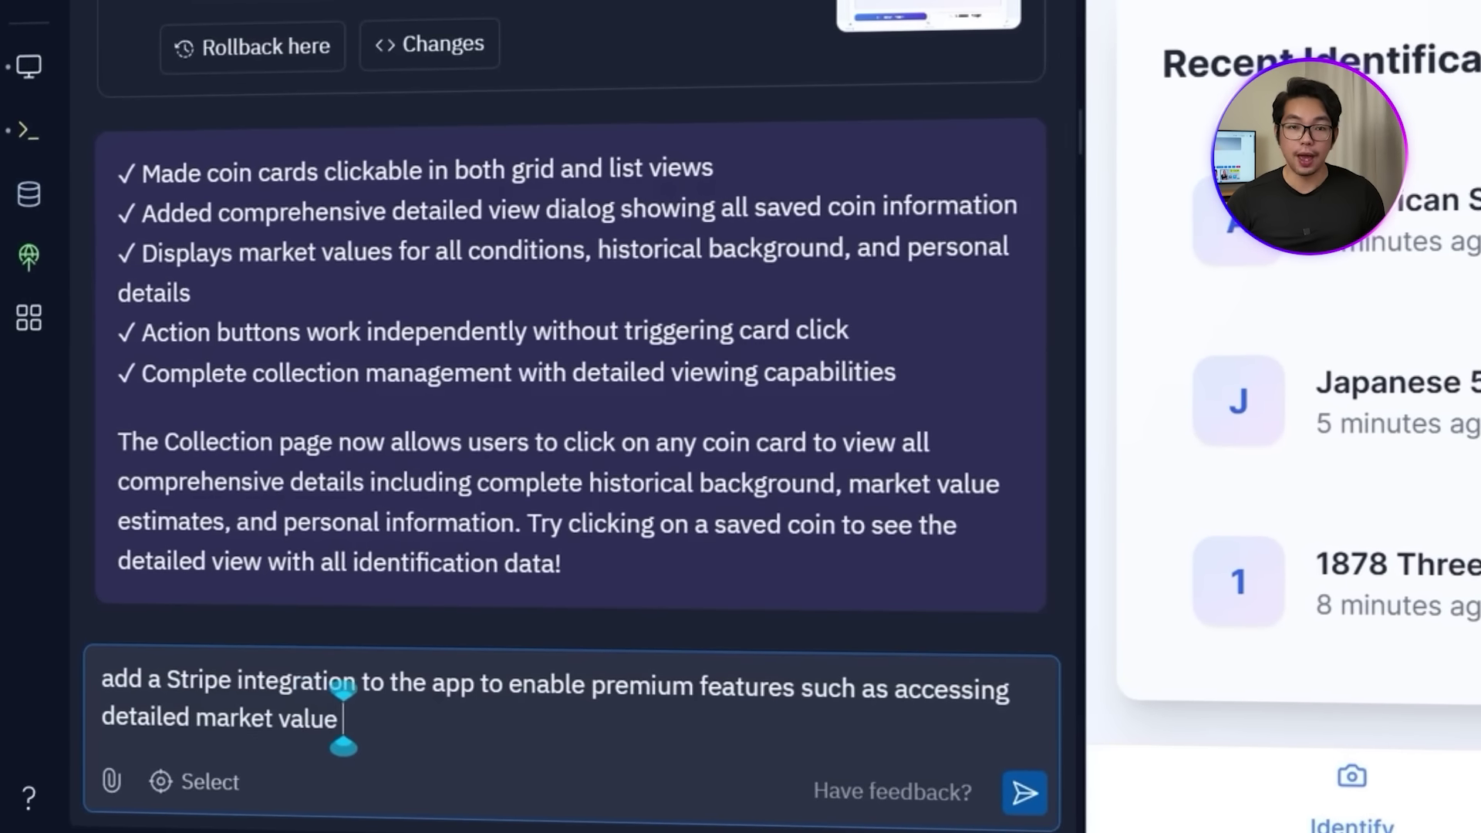
{"action": "type", "text": " insights, professional rarity assessmen"}
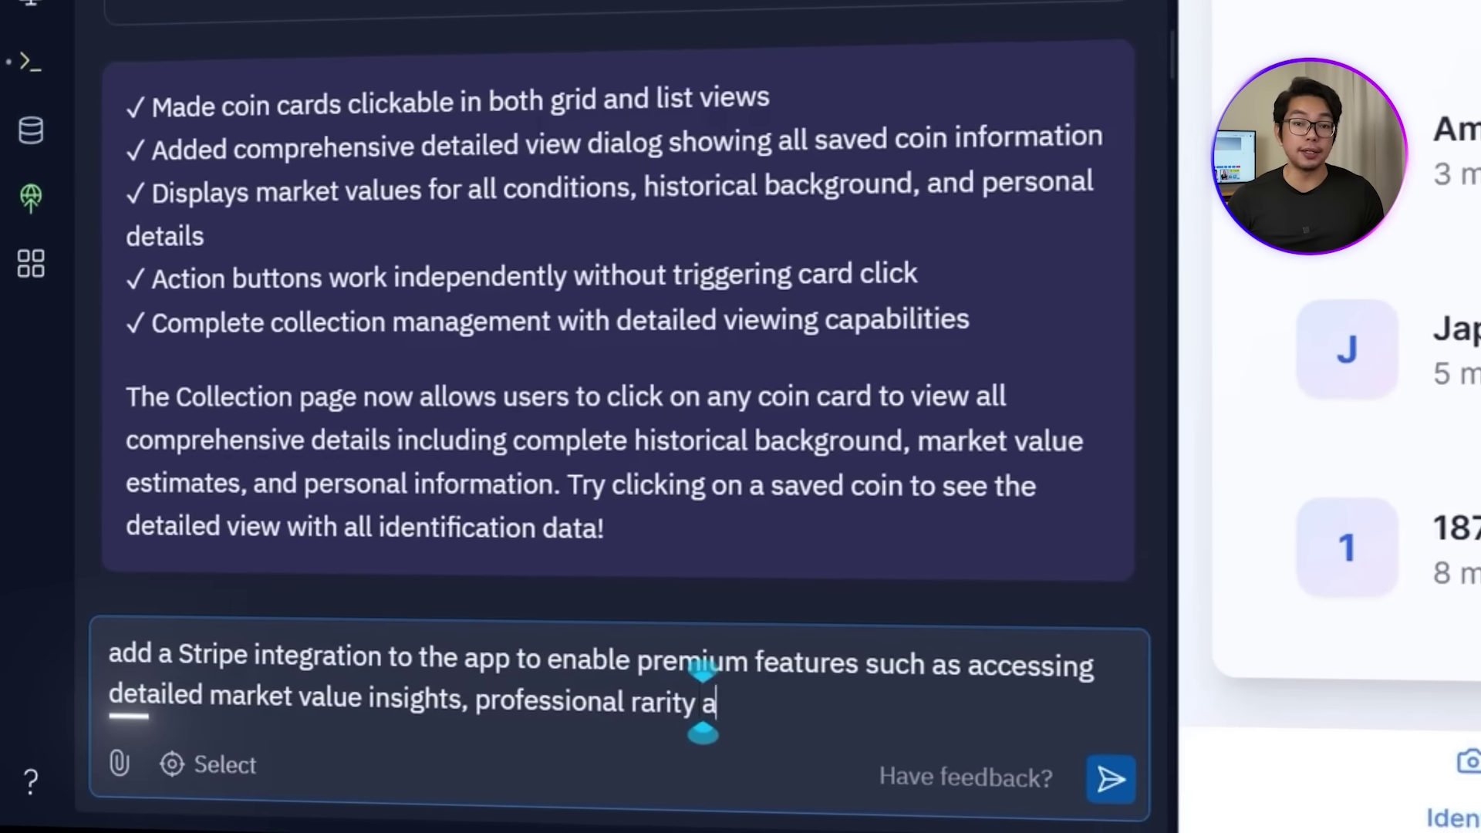
{"action": "type", "text": "ts, expert a"}
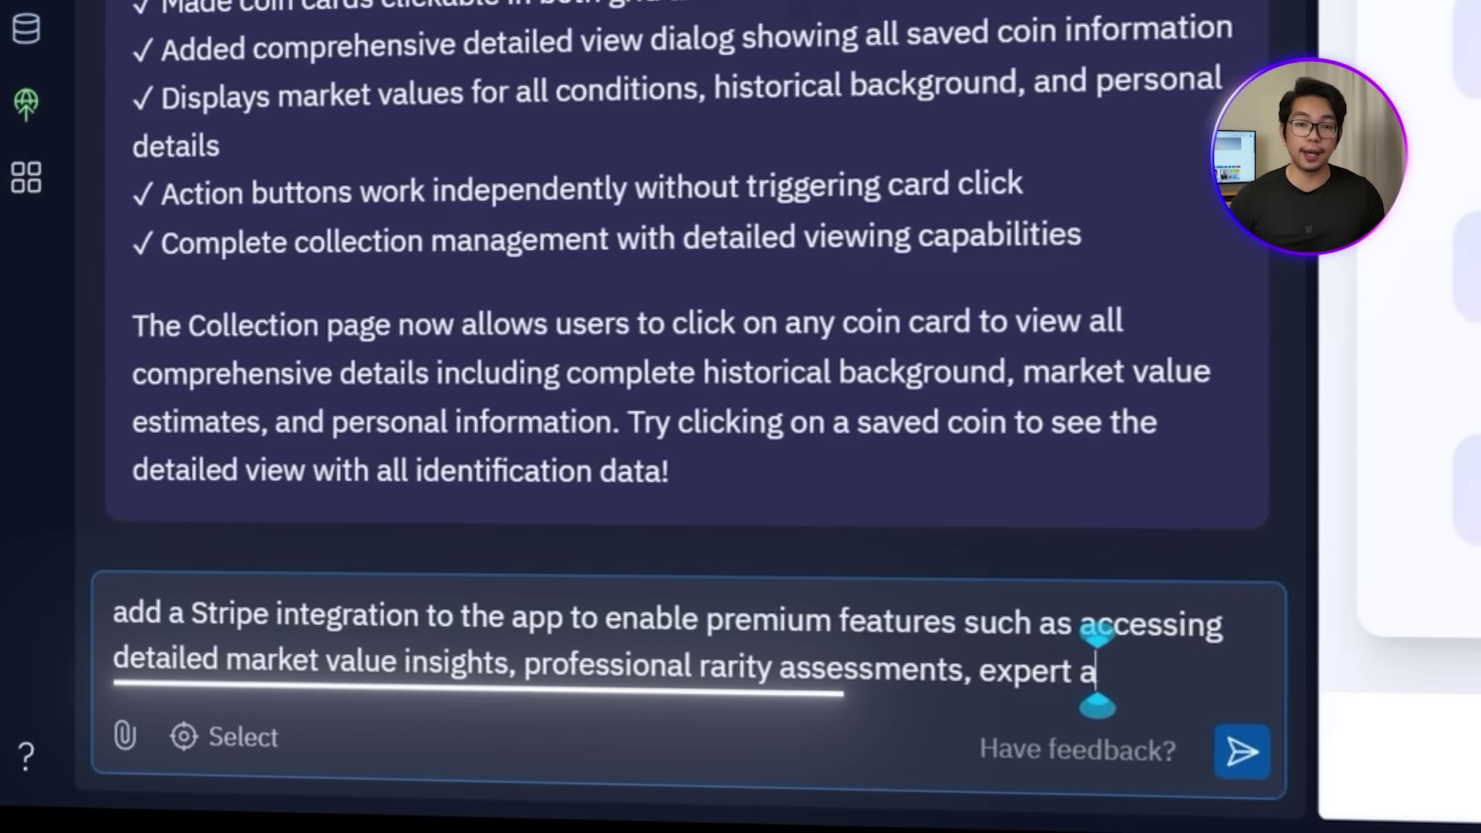
{"action": "type", "text": "ppraisals, and th"}
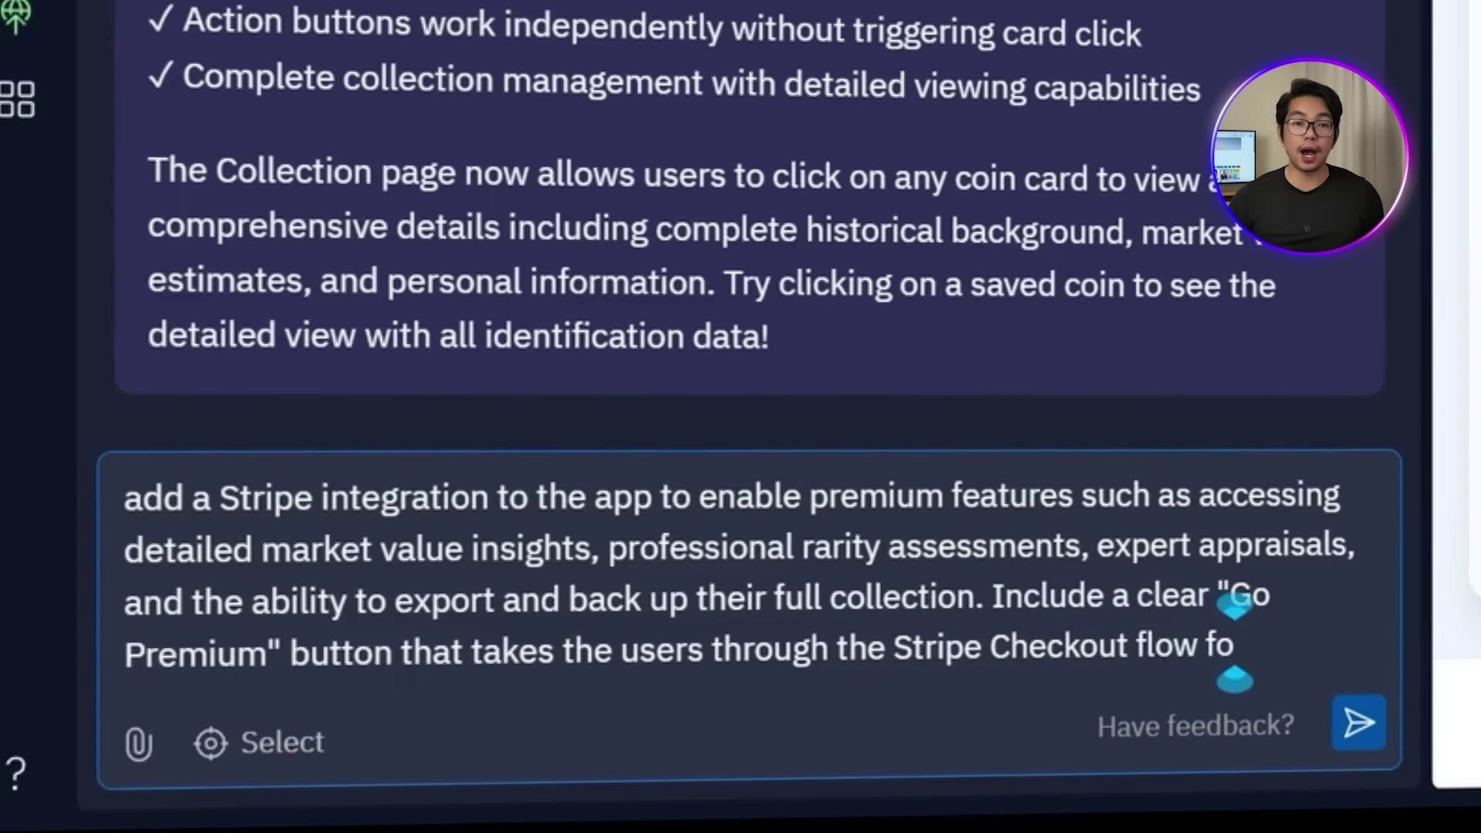
Step: Complete and send the request with a monthly subscription through Stripe Checkout, marking the account or session as "Premium" and unlocking gated features only after verified payment
{"action": "type", "text": "nthly "}
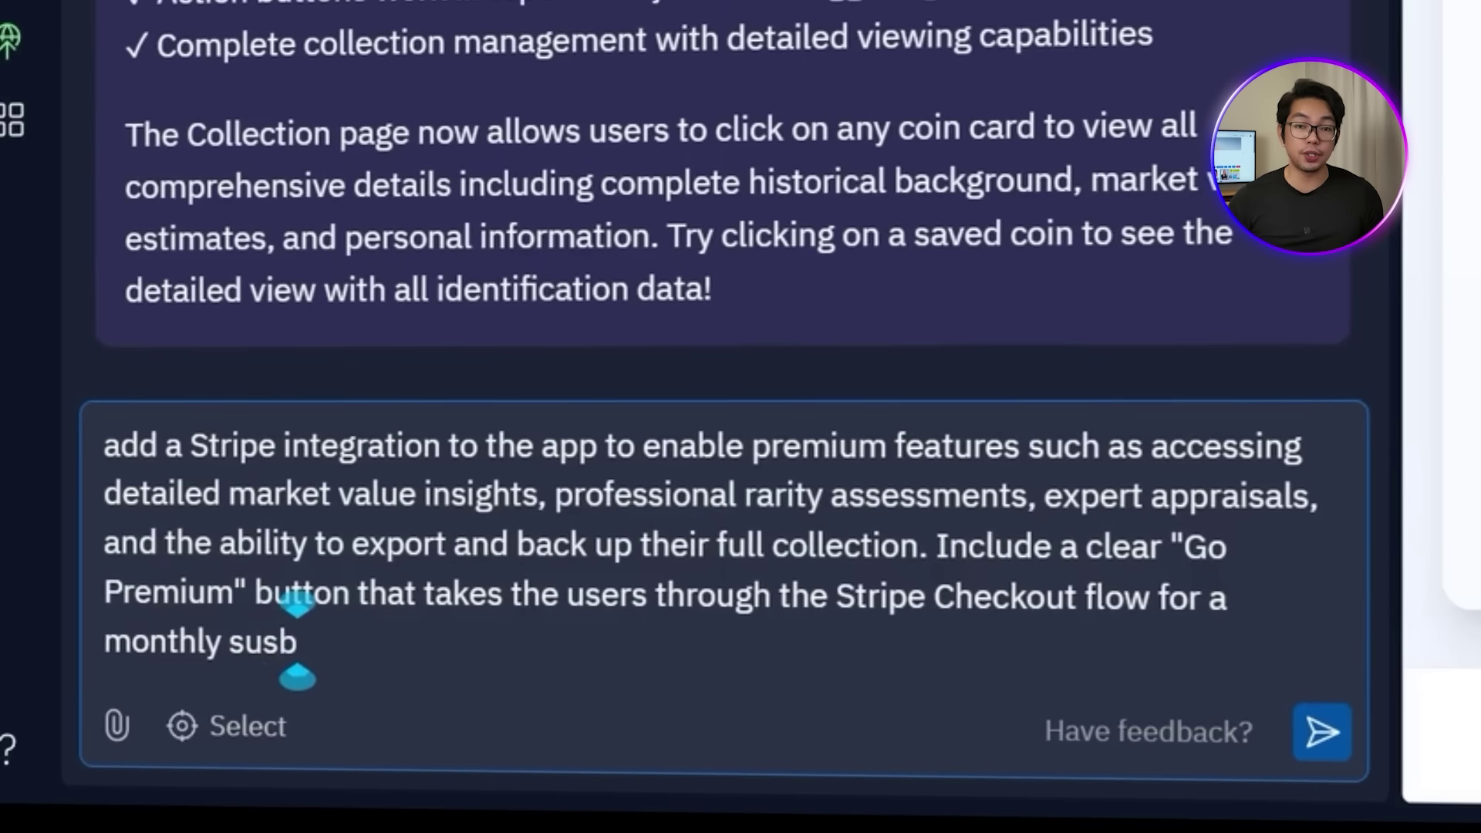
{"action": "type", "text": "subscription. After a successful payment, mark"}
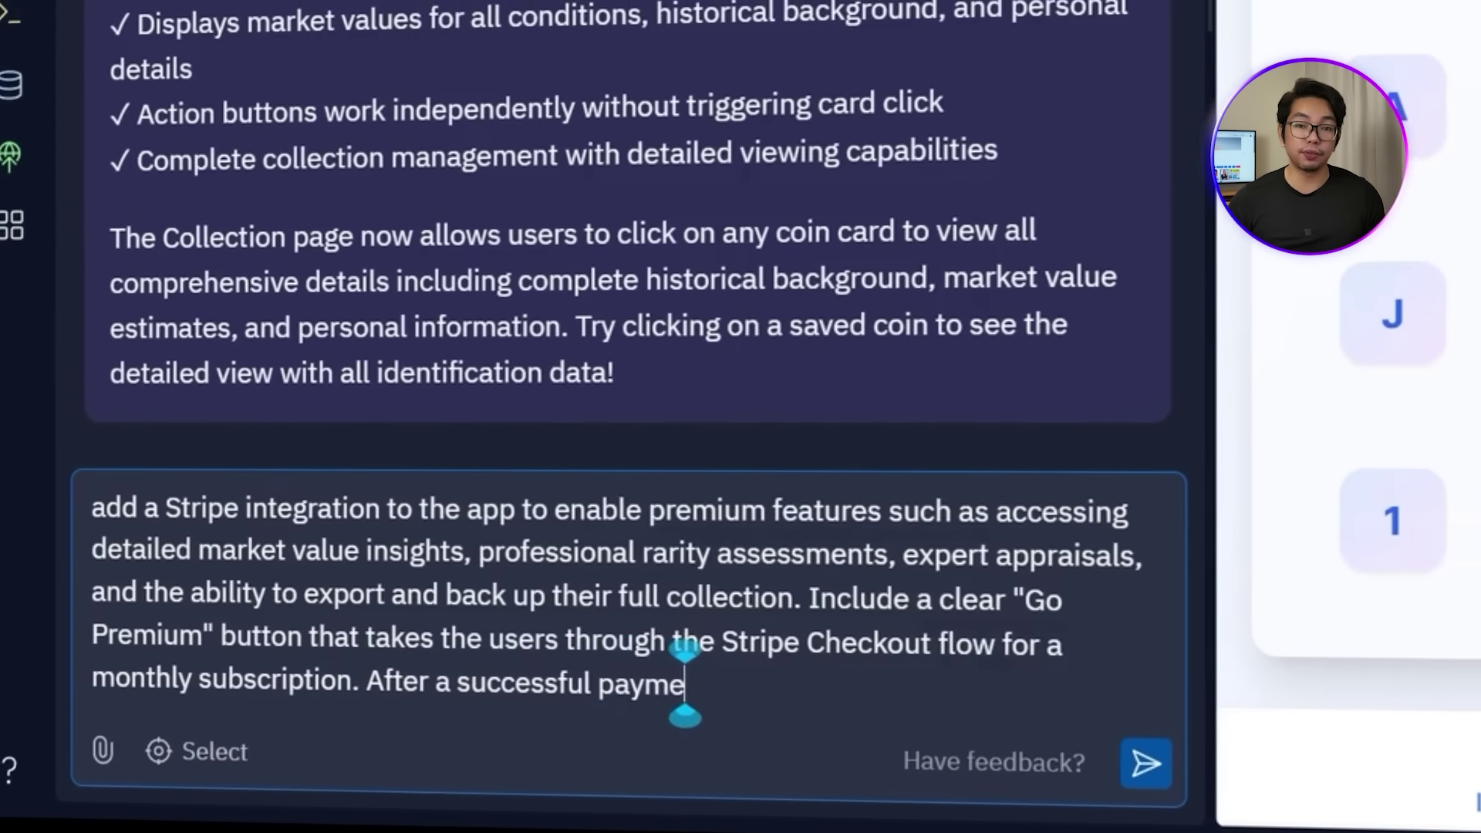
{"action": "type", "text": " the user's account or"}
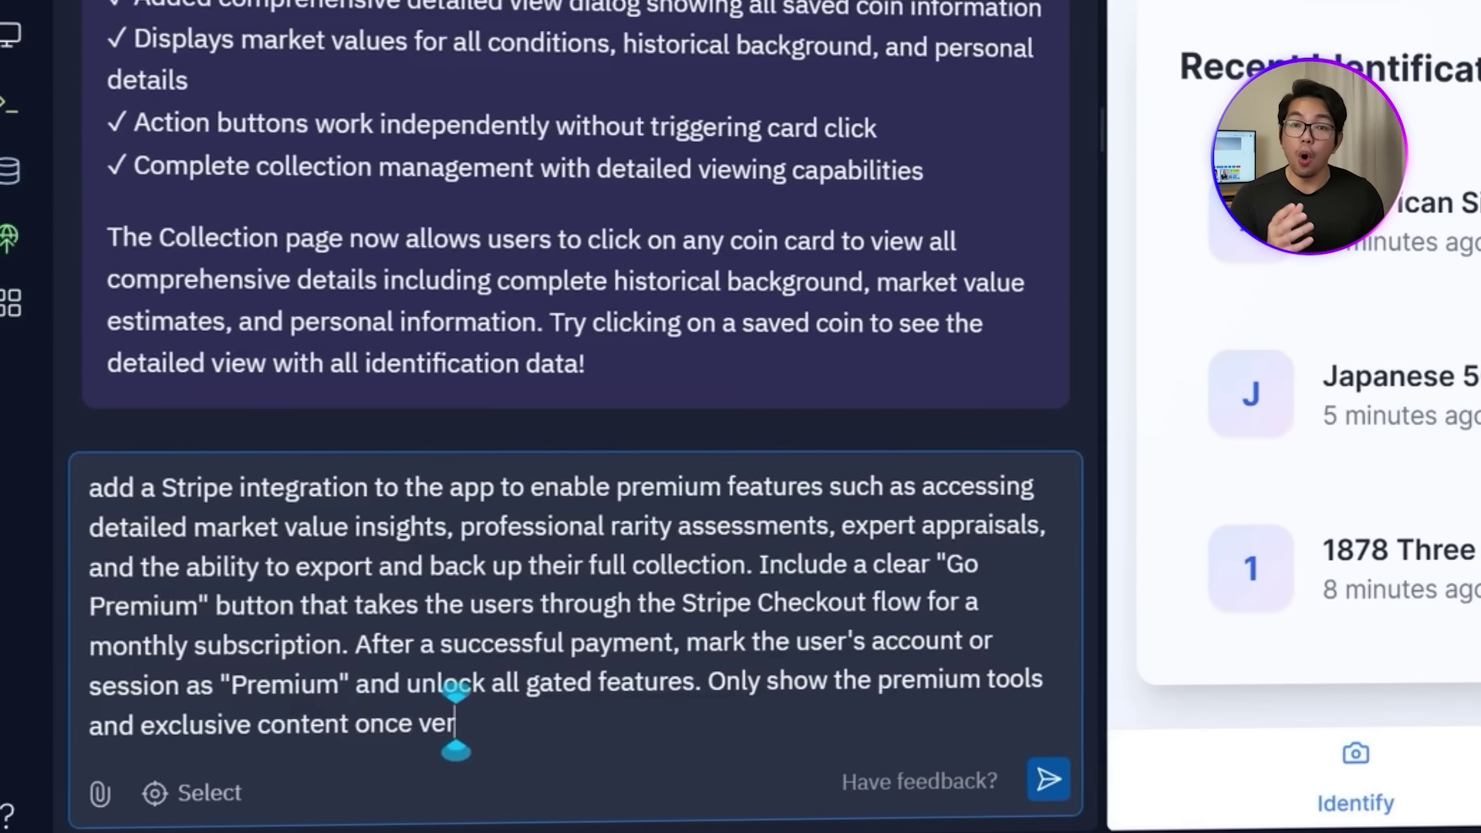
{"action": "type", "text": "ayment is verified"}
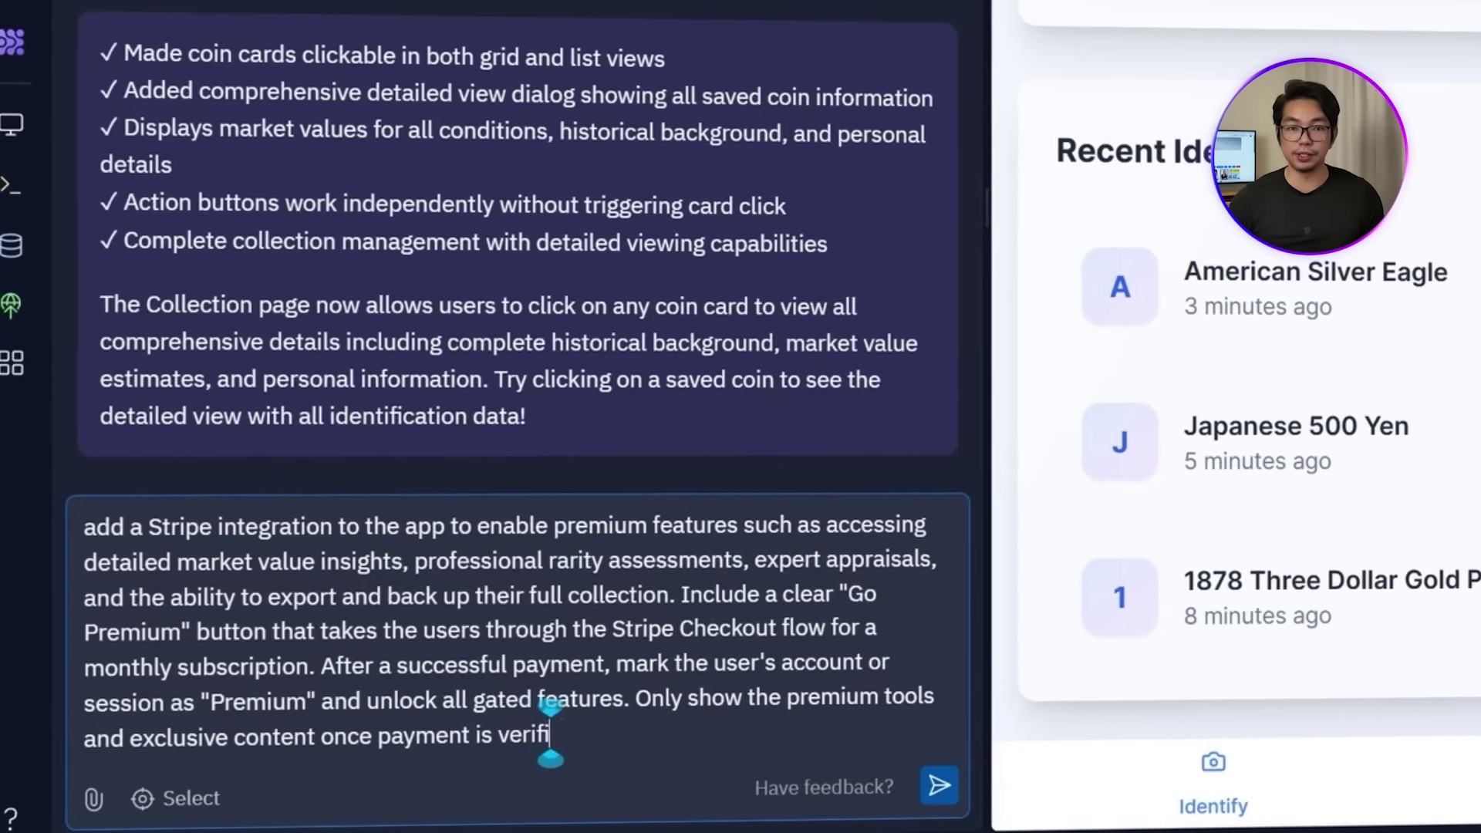
{"action": "key", "text": "Return"}
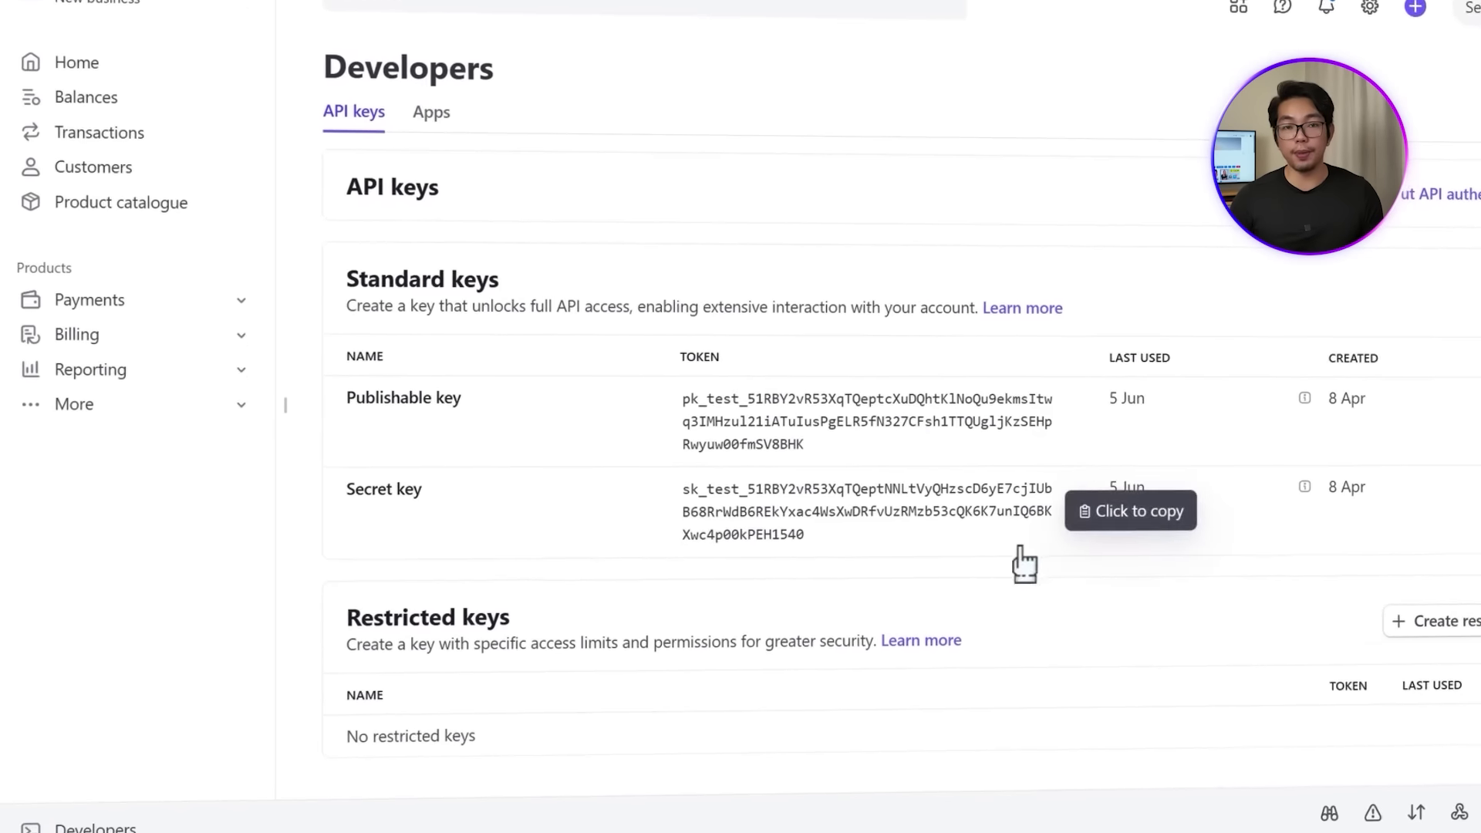
Step: Copy the secret and publishable keys from the Stripe dashboard into STRIPE_SECRET_KEY and VITE_STRIPE_PUBLIC_KEY, and submit them to the agent
{"action": "left_click", "coordinate": [908, 430]}
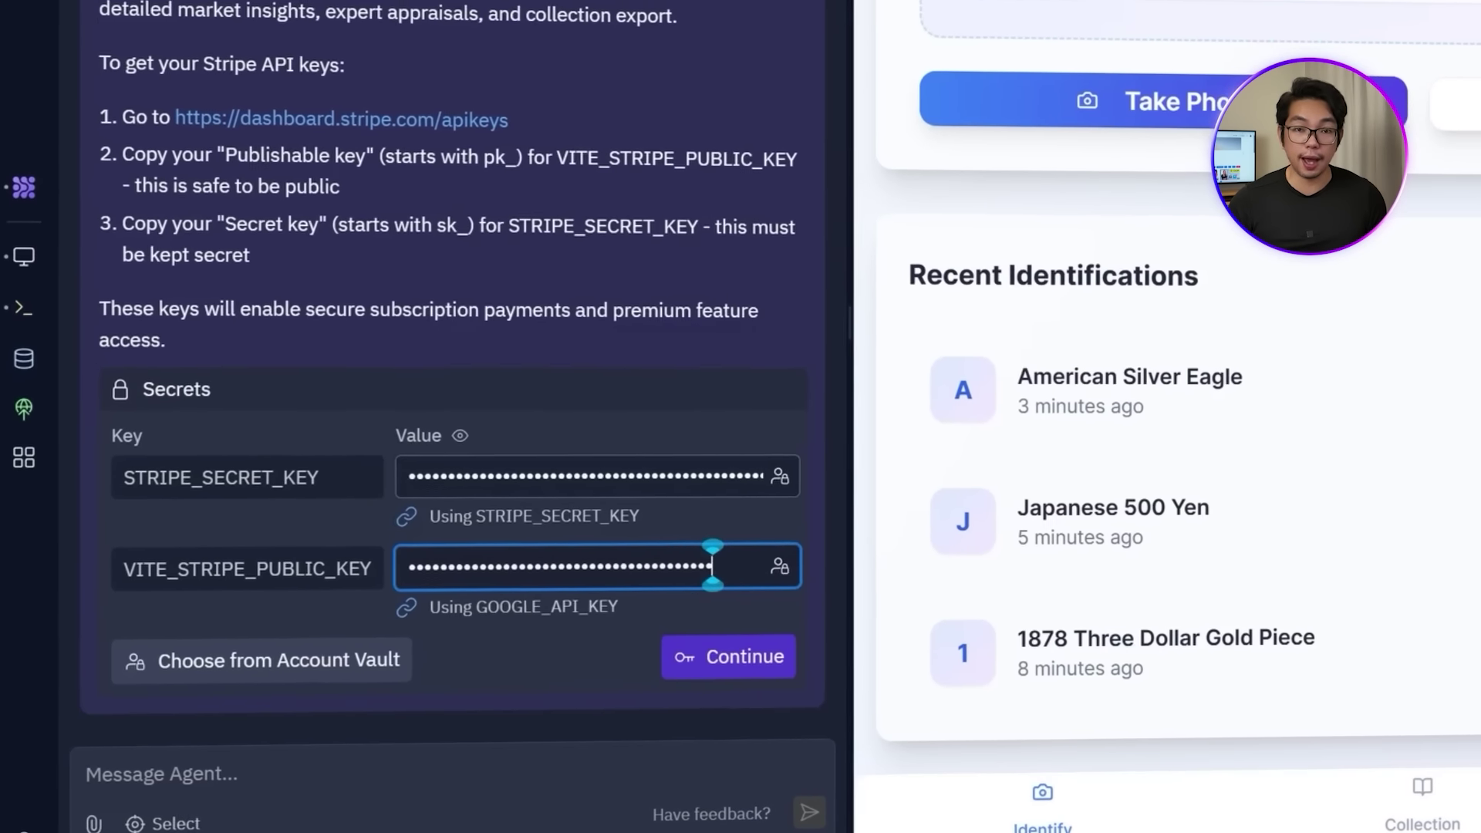
{"action": "left_click", "coordinate": [740, 475]}
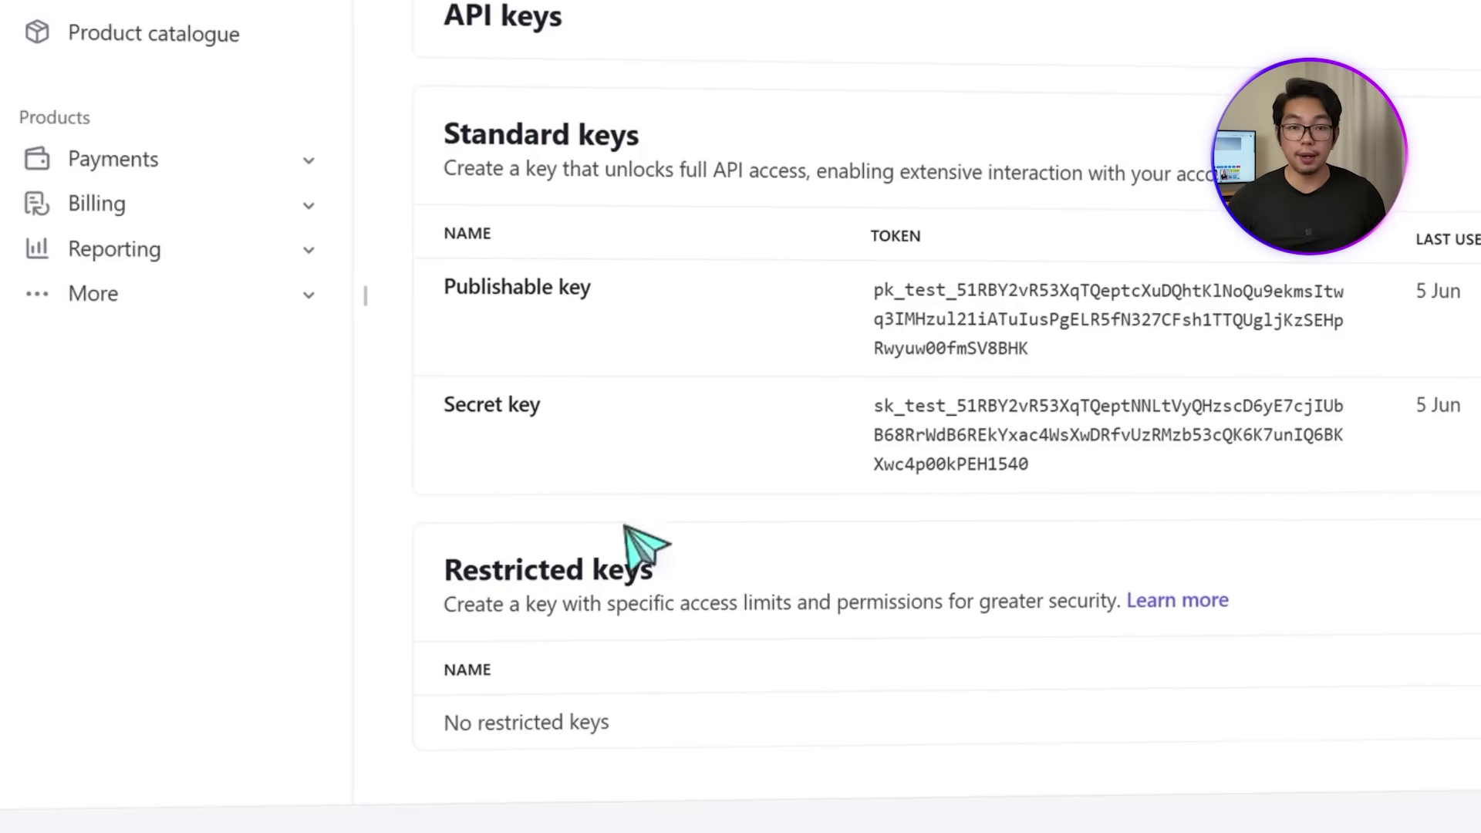
{"action": "left_click", "coordinate": [923, 318]}
{"action": "key", "text": "alt+Tab"}
{"action": "left_click", "coordinate": [617, 567]}
{"action": "key", "text": "ctrl+a"}
{"action": "key", "text": "ctrl+v"}
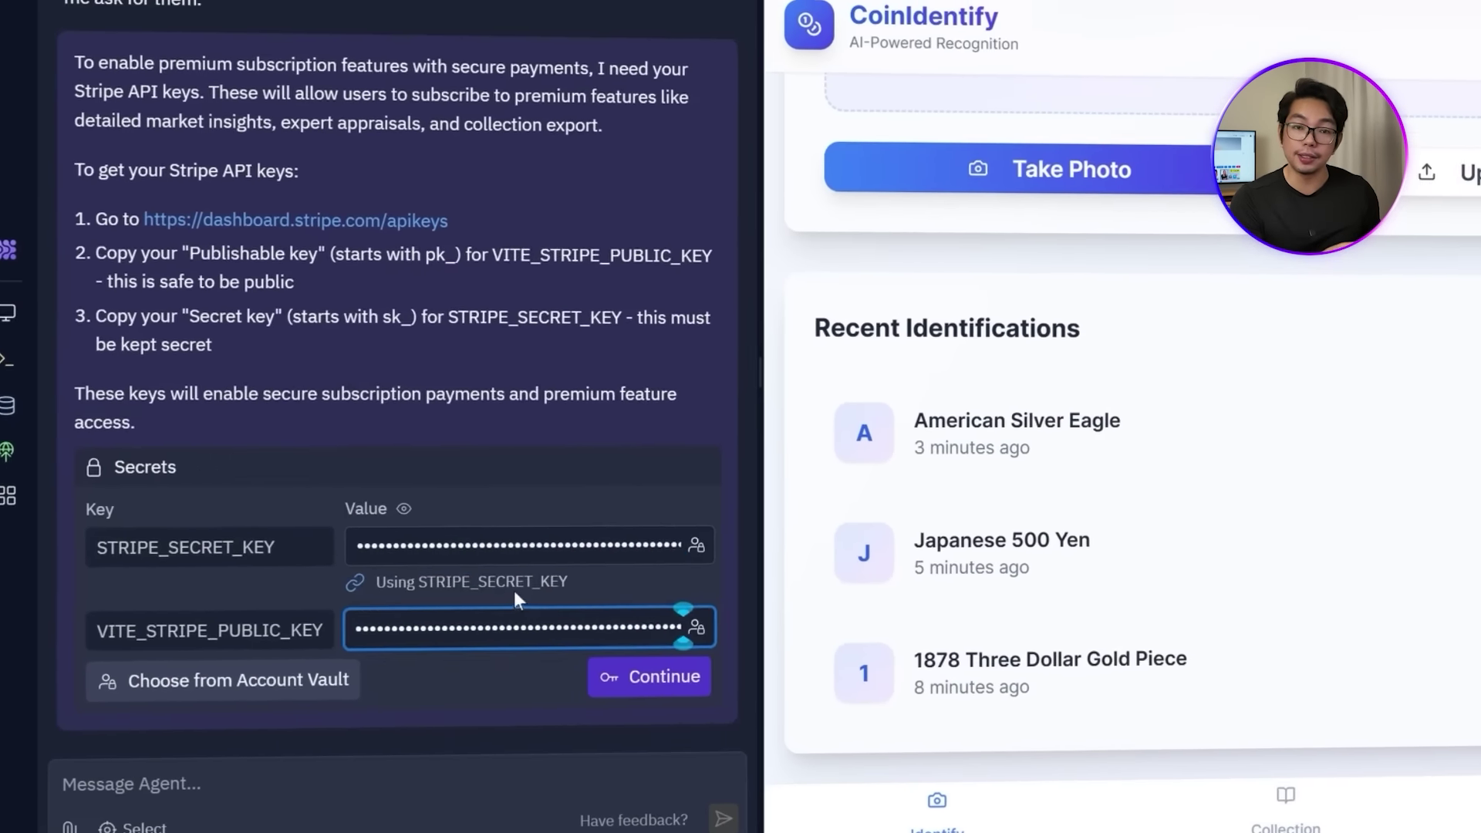
{"action": "left_click", "coordinate": [698, 666]}
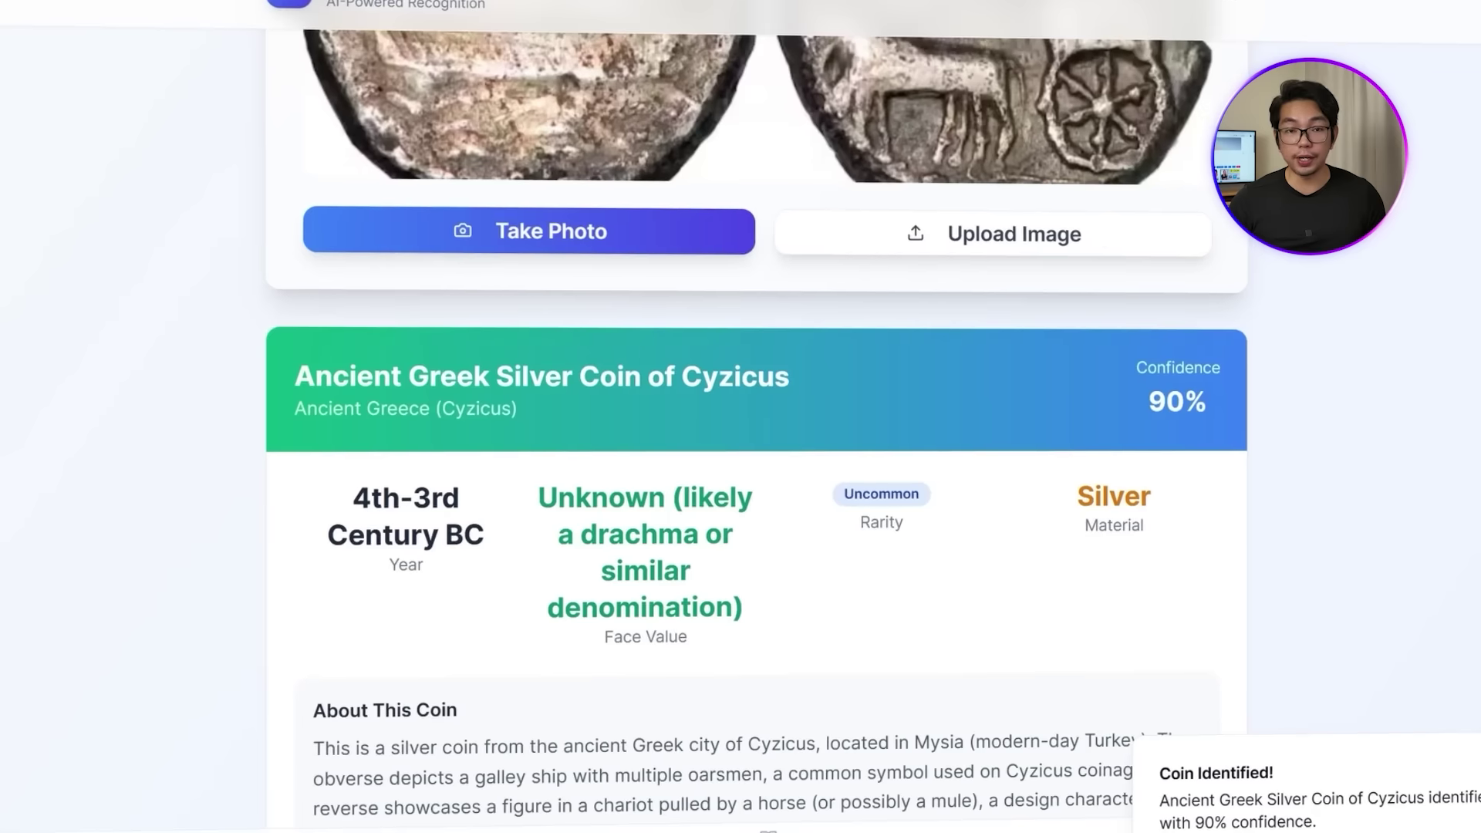
Step: Save the identified Ancient Greek Silver Coin of Cyzicus to the collection and open its card down to the premium analysis offer
{"action": "scroll", "coordinate": [724, 463], "scroll_direction": "down", "scroll_amount": 5}
{"action": "left_click", "coordinate": [678, 664]}
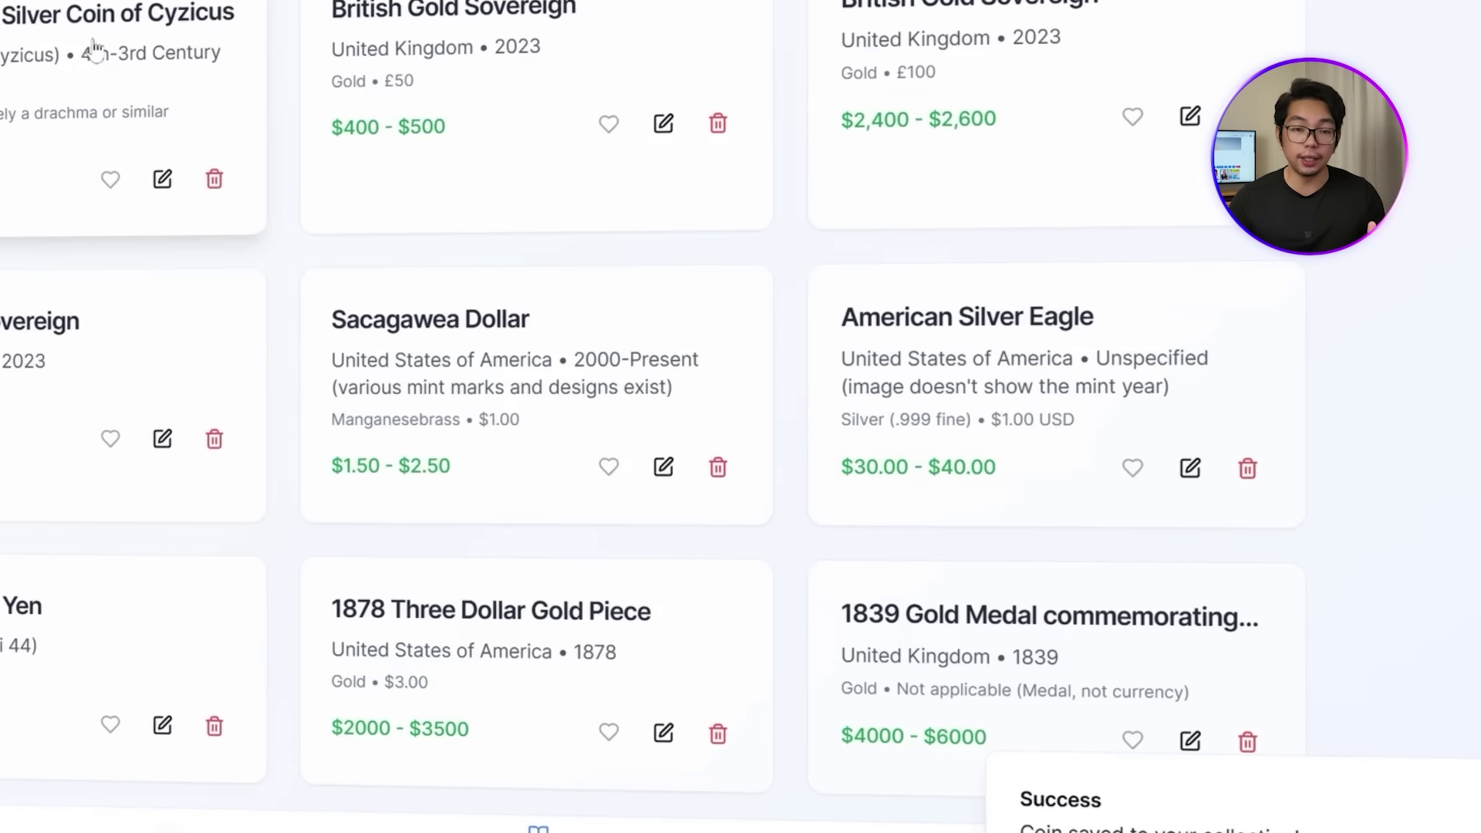
{"action": "left_click", "coordinate": [160, 79]}
{"action": "scroll", "coordinate": [887, 462], "scroll_direction": "down", "scroll_amount": 4}
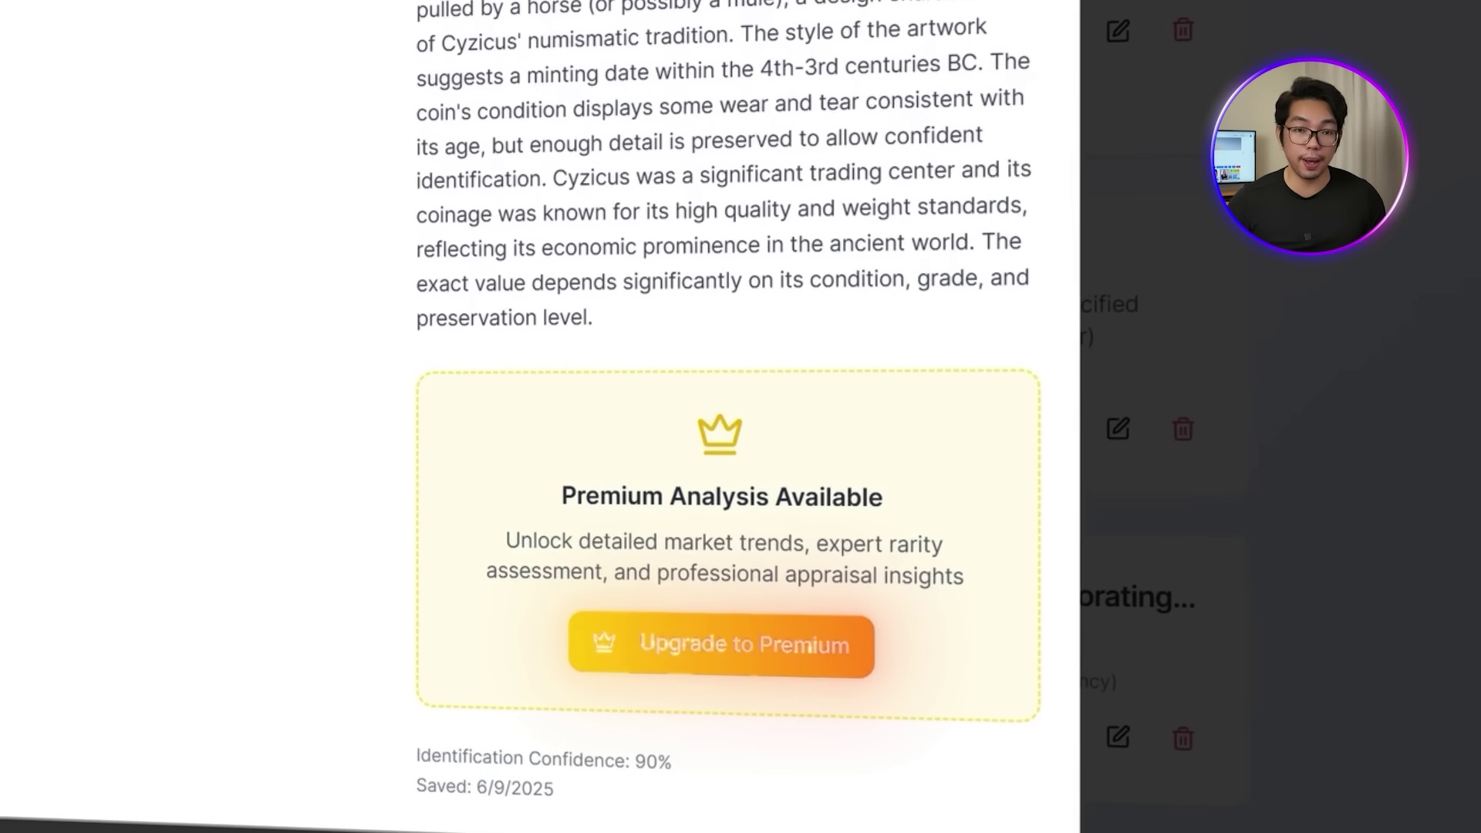
Step: Start the premium upgrade from the coin's details and fill in the payment card's number and security code
{"action": "left_click_drag", "start_coordinate": [521, 545], "coordinate": [1008, 571]}
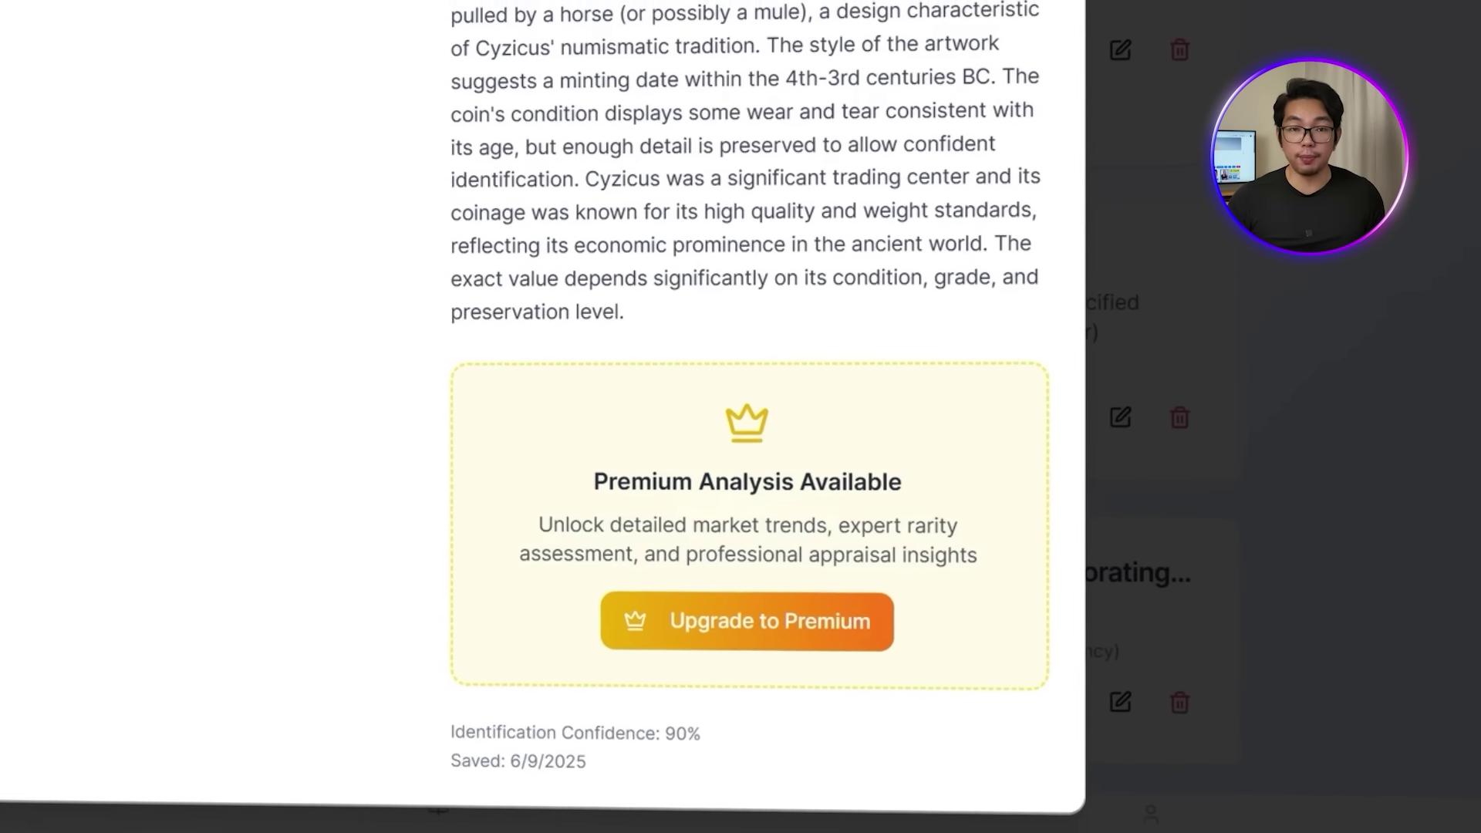
{"action": "left_click", "coordinate": [784, 648]}
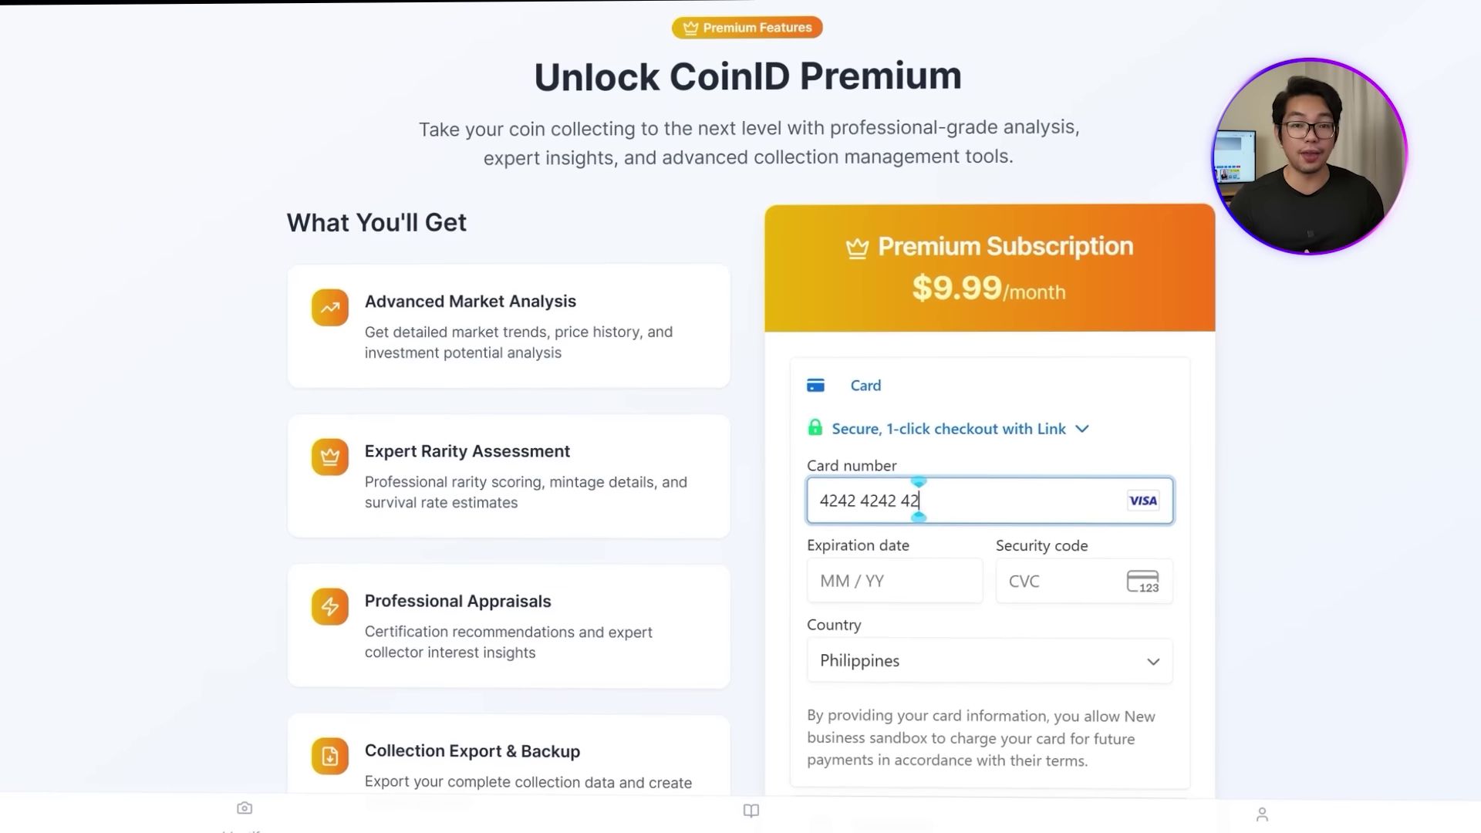
{"action": "type", "text": "123"}
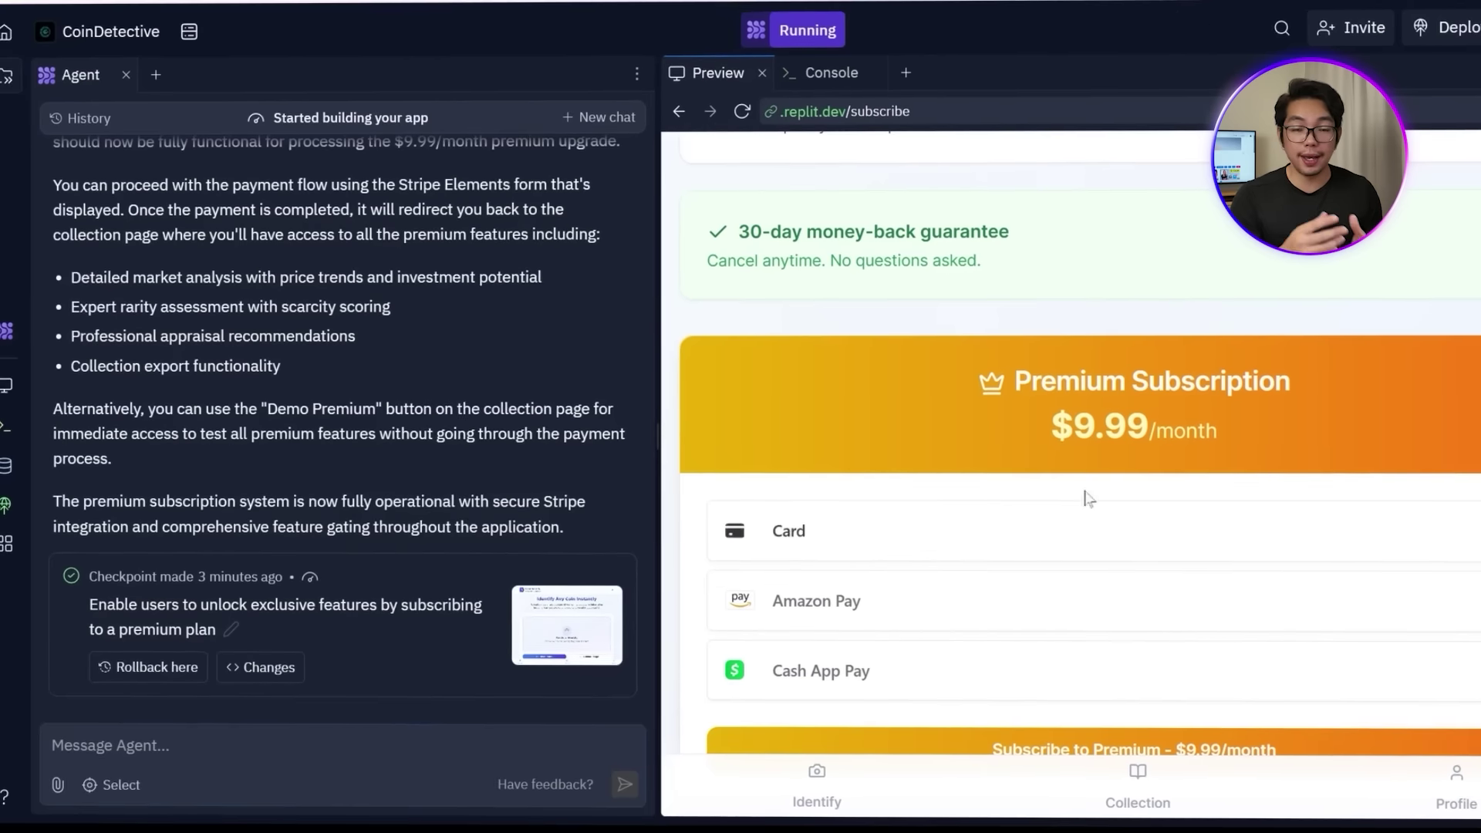
Step: Send the request that successful payment unlock Premium features including enhanced coin value tracking, rare coin insights and connecting with expert numismatists
{"action": "key", "text": "ctrl+v"}
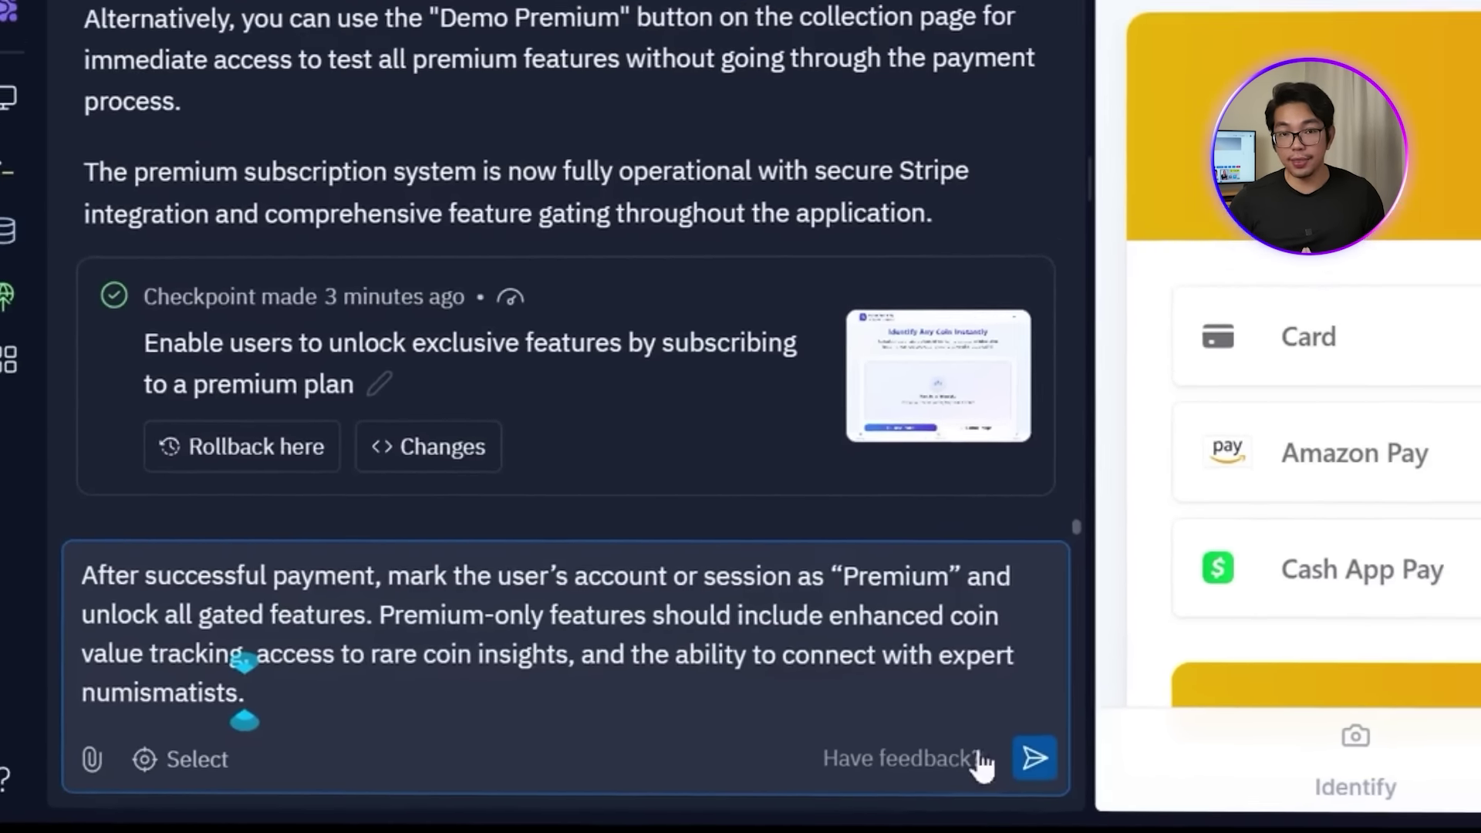
{"action": "key", "text": "Return"}
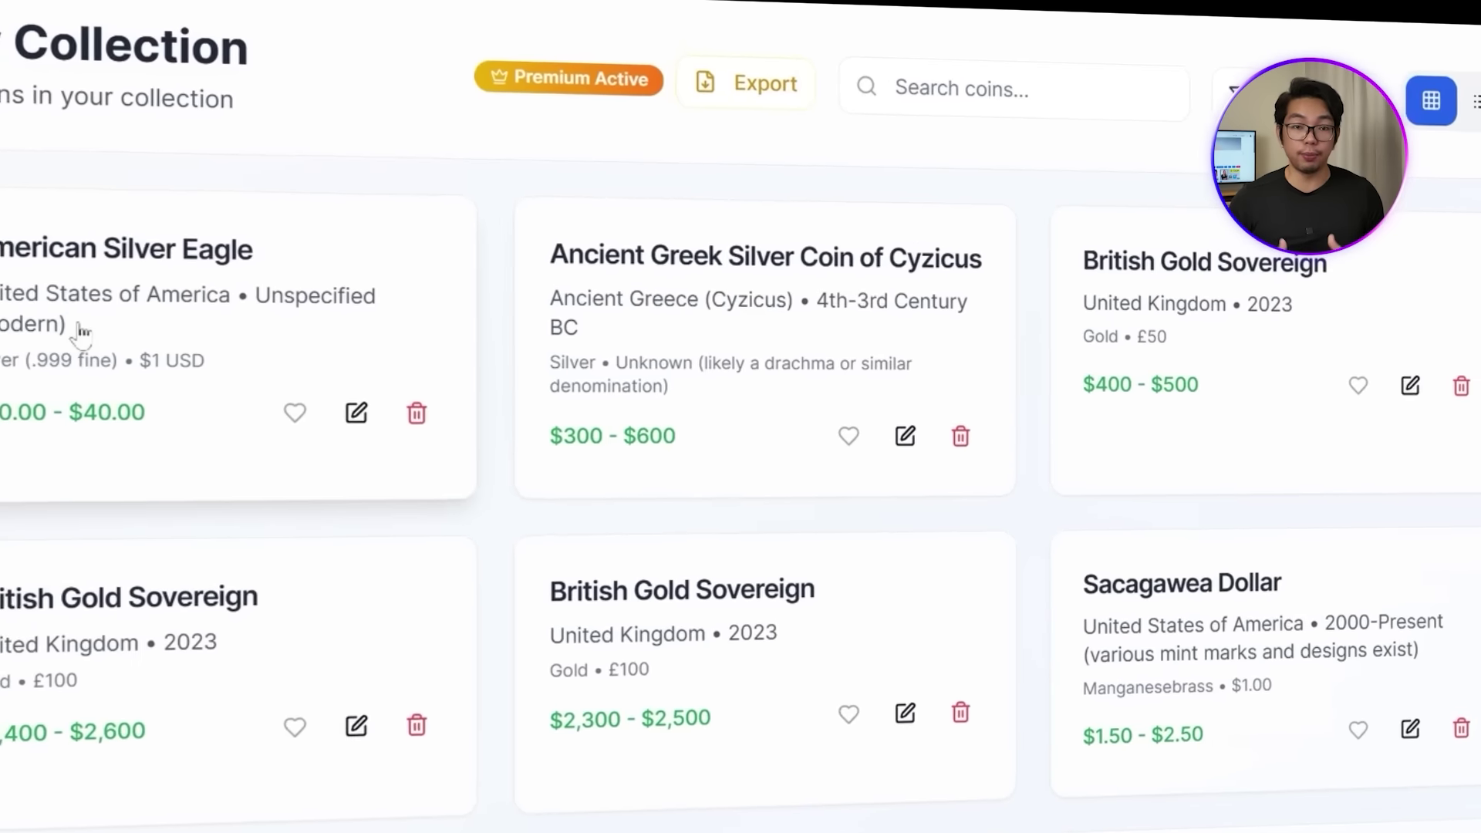
Step: Examine the American Silver Eagle's saved details in the collection, including its scarcity, professional appraisal and market history sections, and close them
{"action": "left_click", "coordinate": [81, 334]}
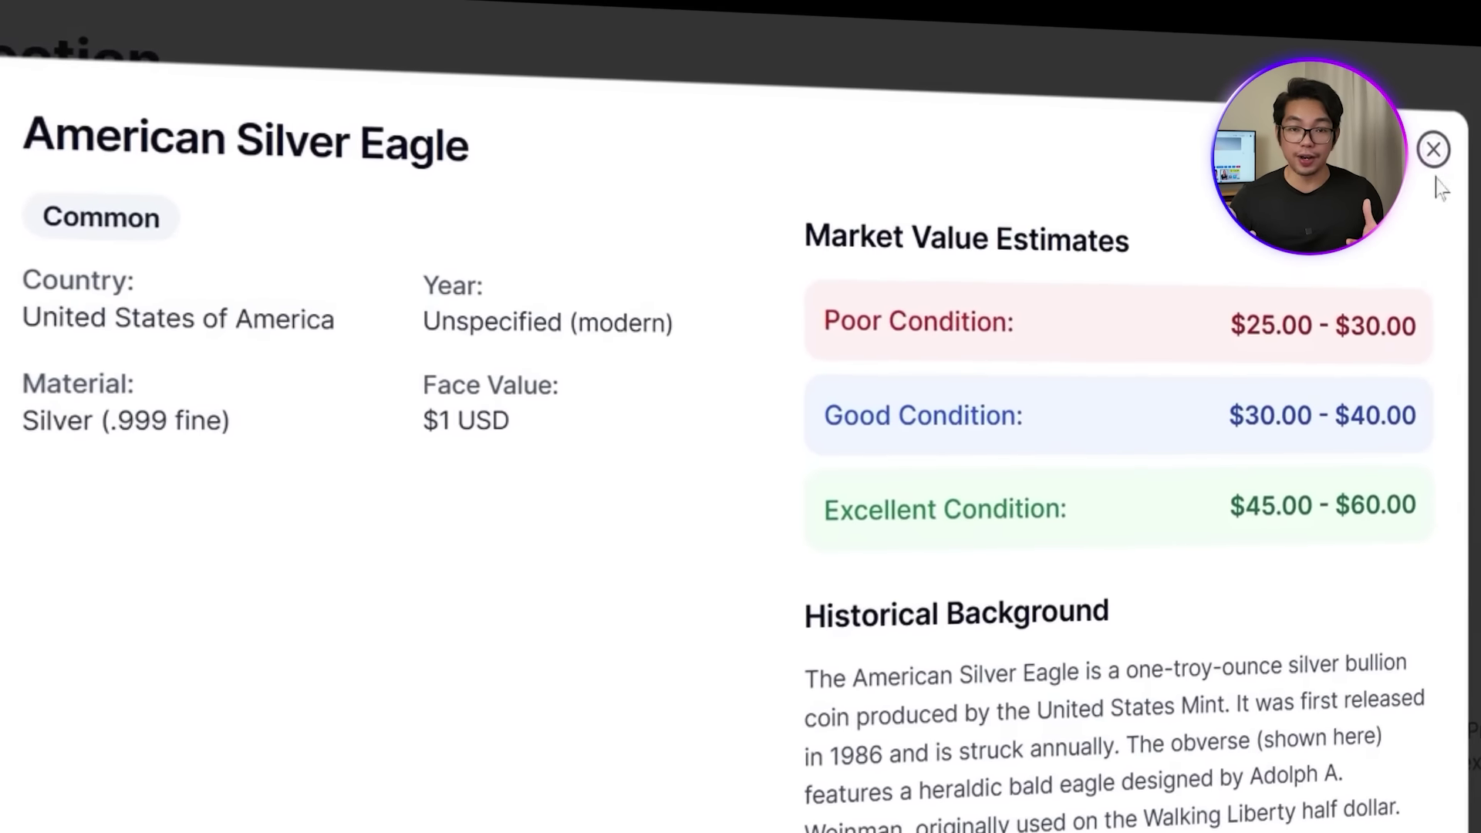
{"action": "left_click", "coordinate": [1432, 150]}
{"action": "left_click_drag", "start_coordinate": [493, 77], "coordinate": [574, 78]}
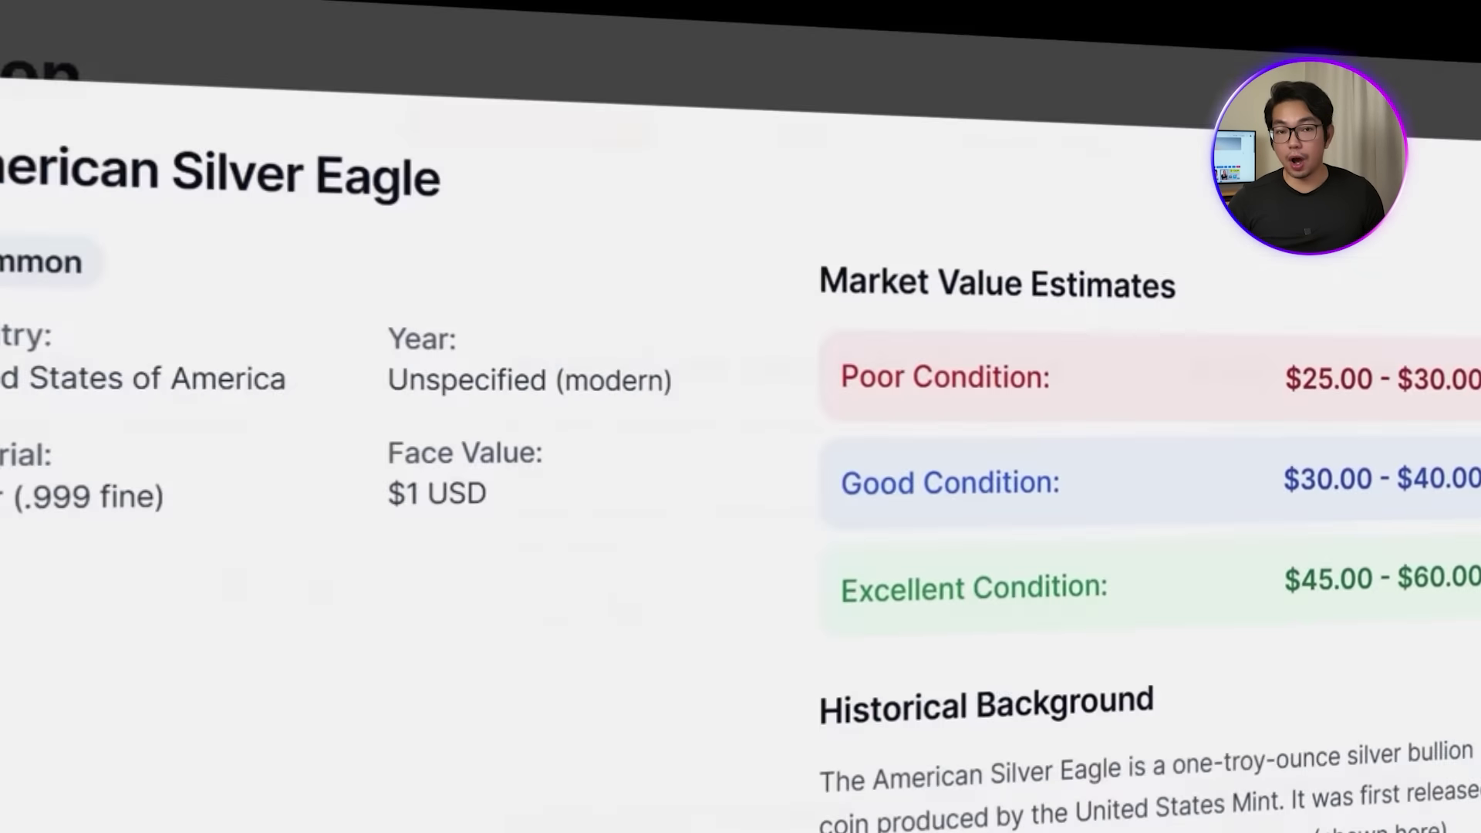
{"action": "scroll", "coordinate": [1230, 729], "scroll_direction": "down", "scroll_amount": 10}
{"action": "scroll", "coordinate": [1170, 688], "scroll_direction": "down", "scroll_amount": 6}
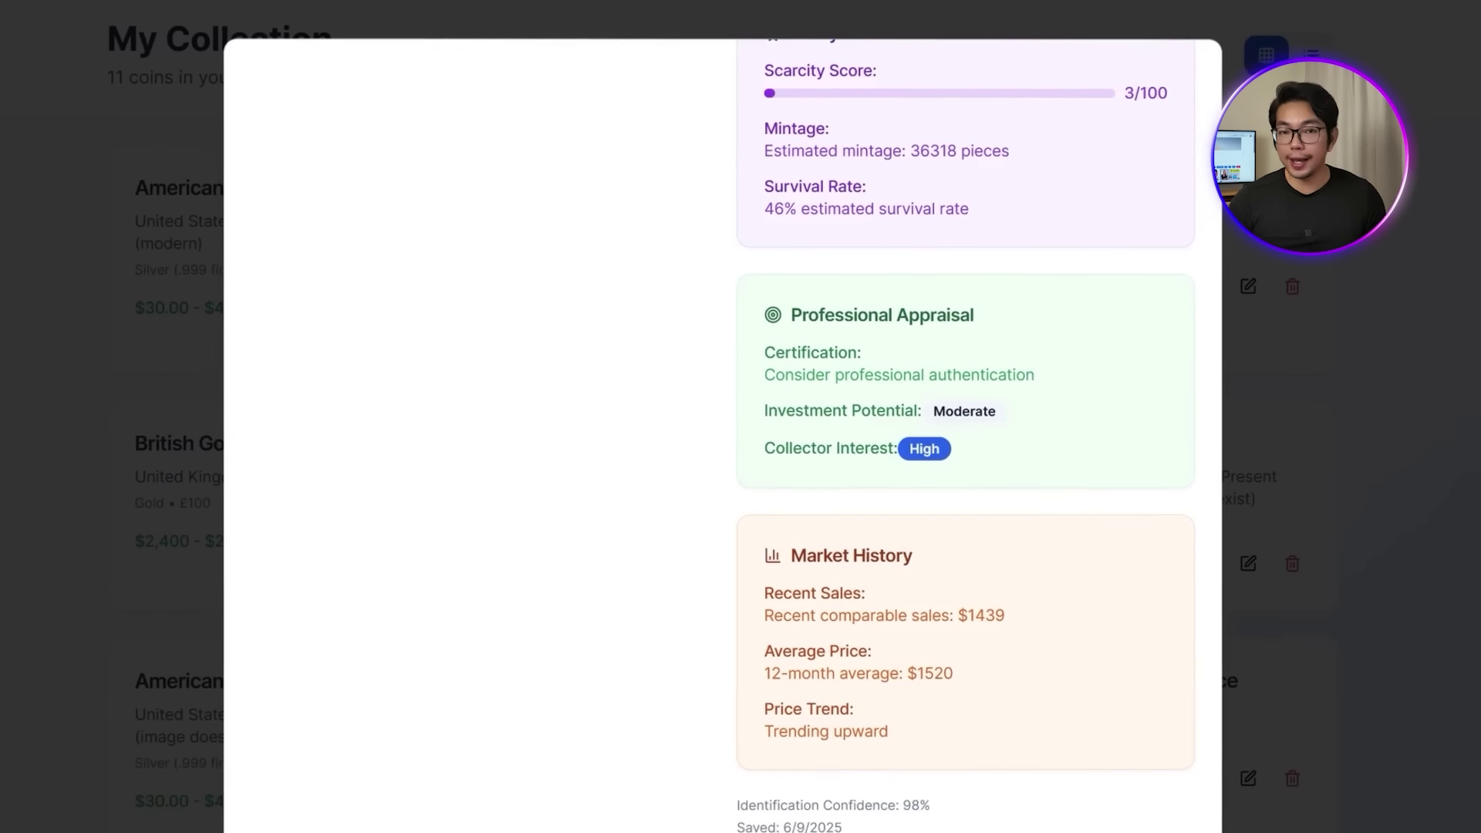
{"action": "scroll", "coordinate": [1055, 720], "scroll_direction": "up", "scroll_amount": 12}
{"action": "left_click", "coordinate": [1179, 61]}
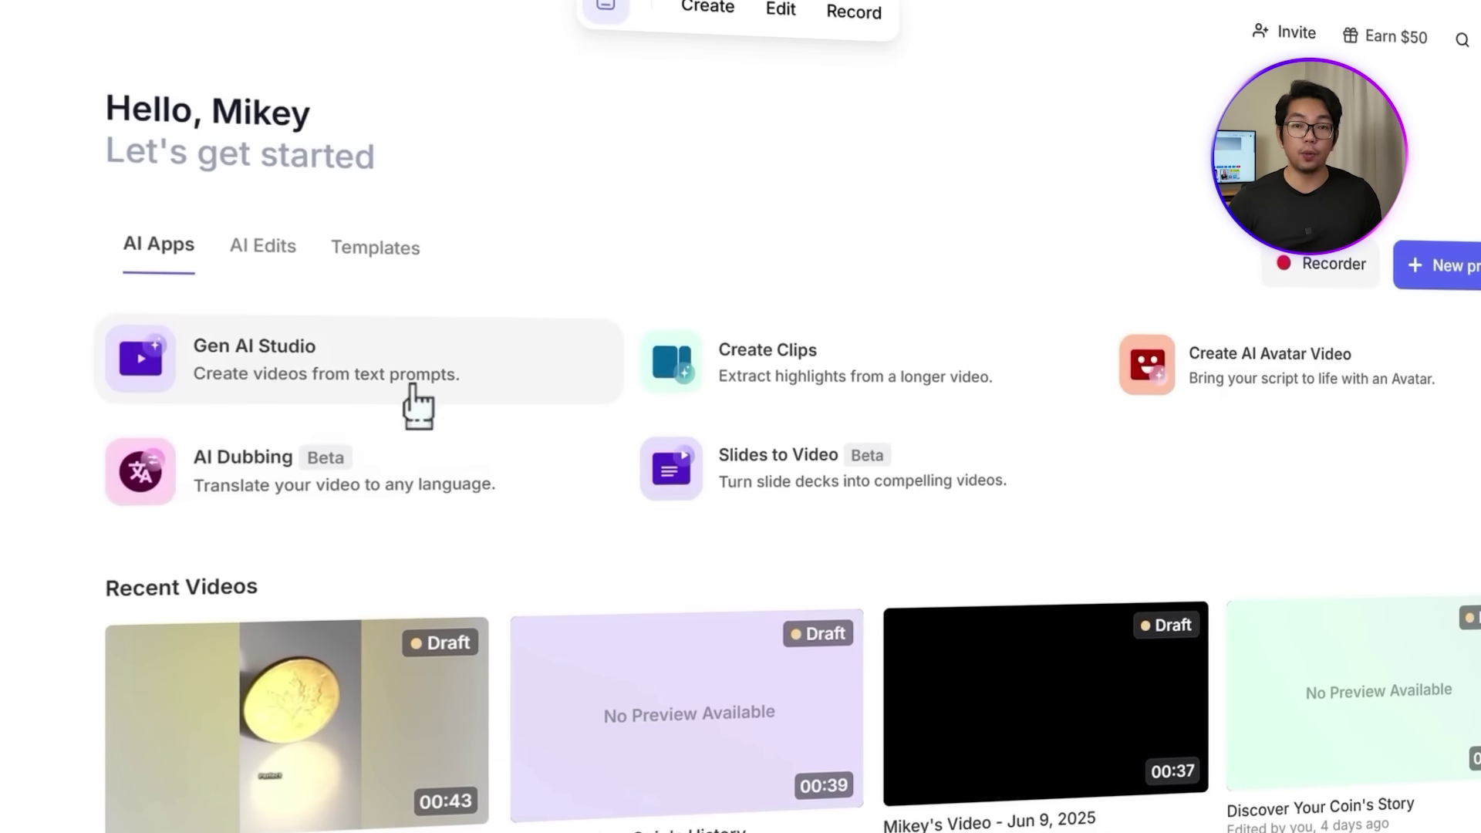
Step: In VEED's Gen AI Studio, generate a video from the prompt "Create a UGC video about a coin identifier app"
{"action": "left_click", "coordinate": [491, 386]}
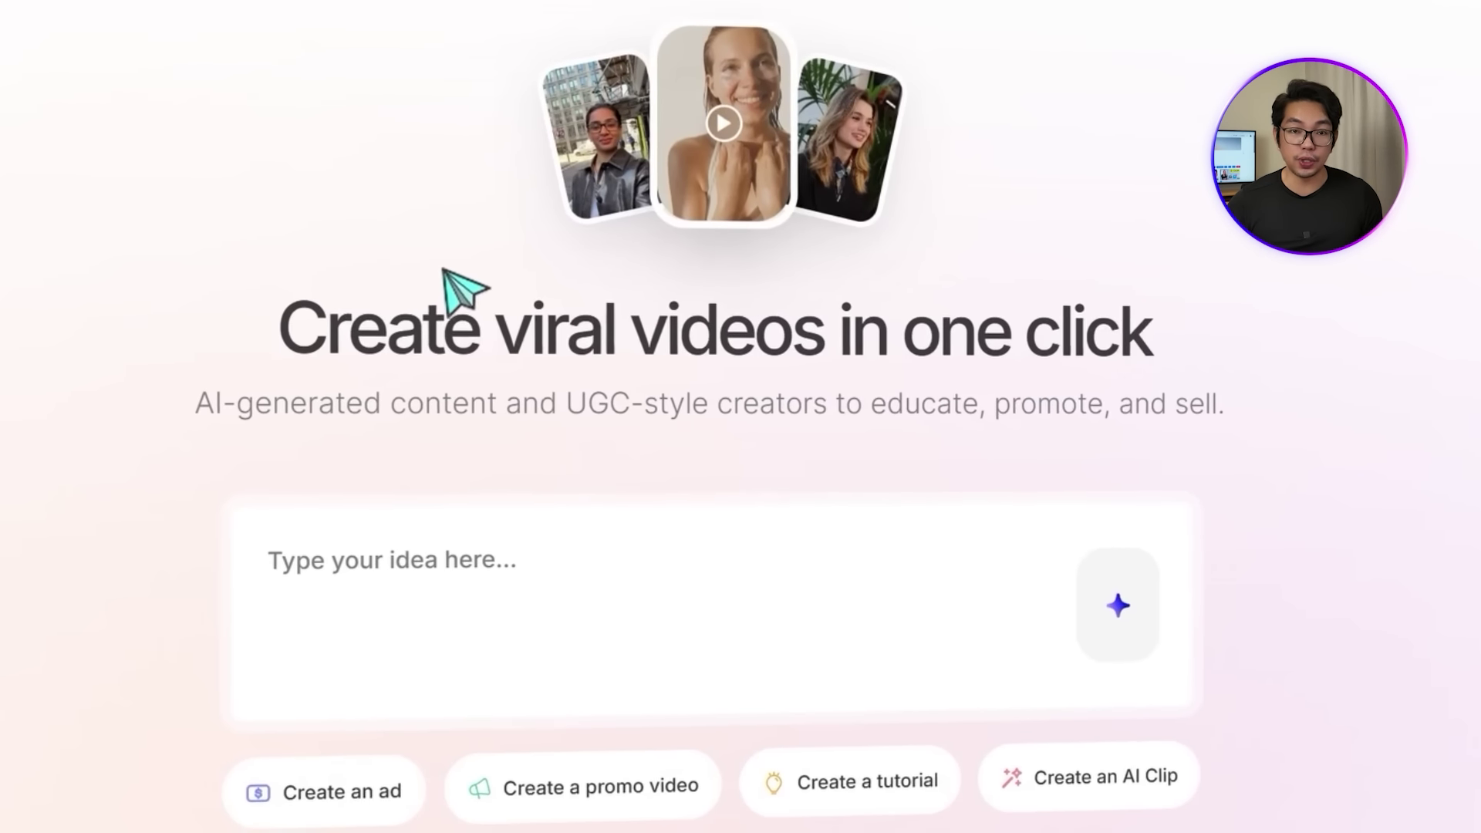
{"action": "type", "text": "Create a U"}
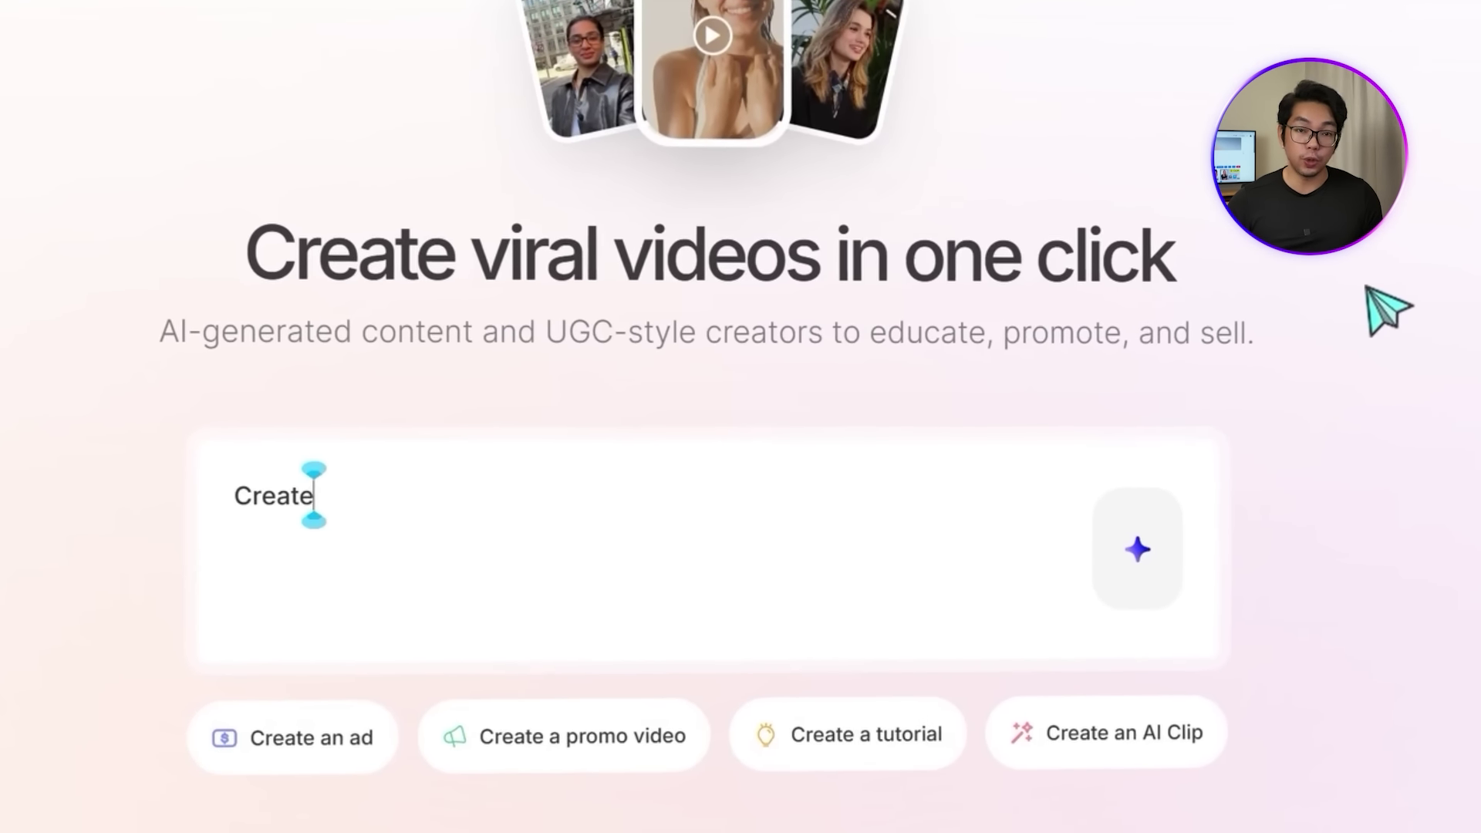
{"action": "type", "text": "GC video about a coin identifier app"}
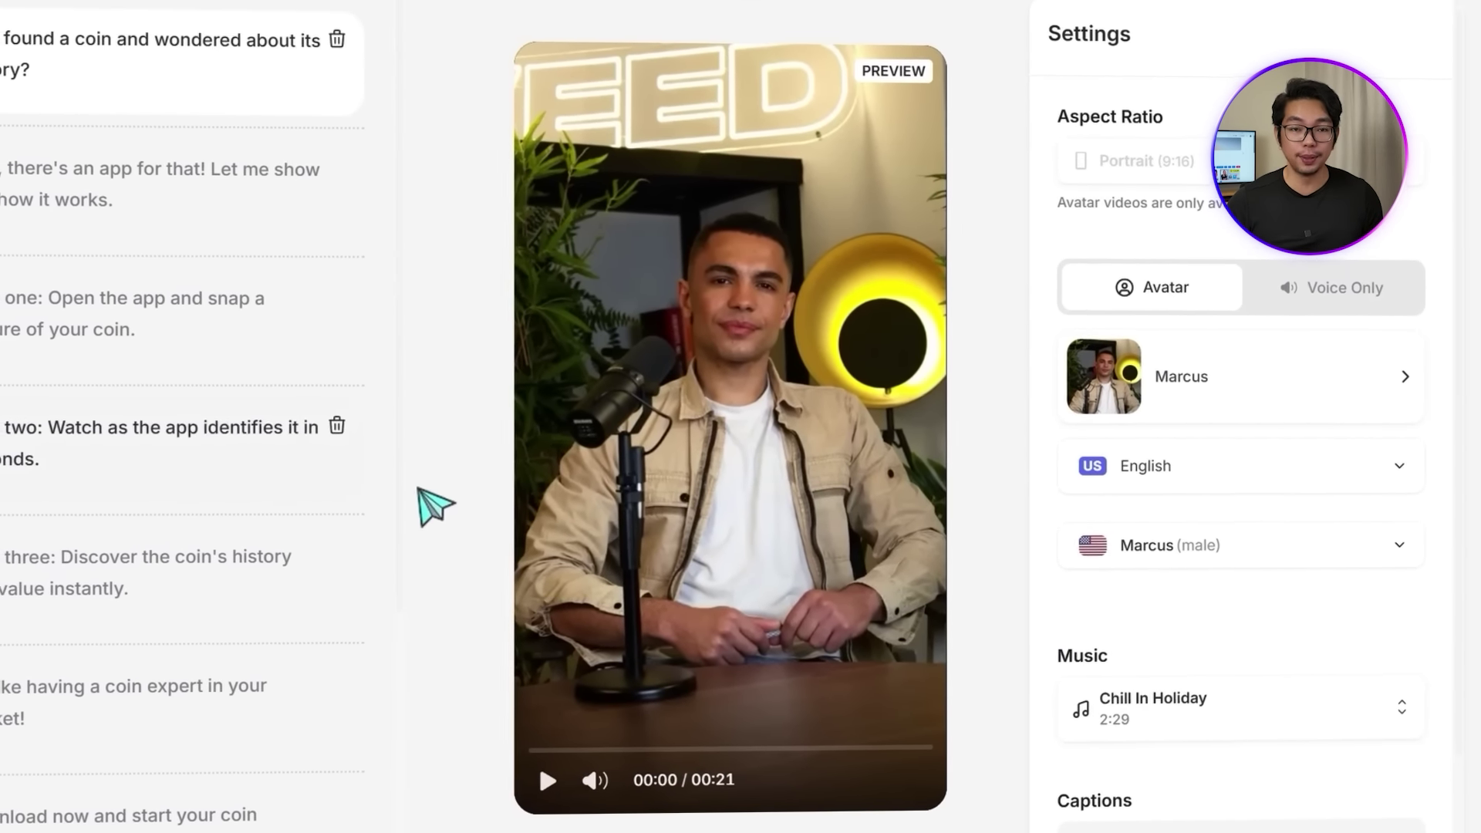
Step: Play the preview of the generated coin app video with the avatar and return to its opening scene
{"action": "left_click", "coordinate": [540, 777]}
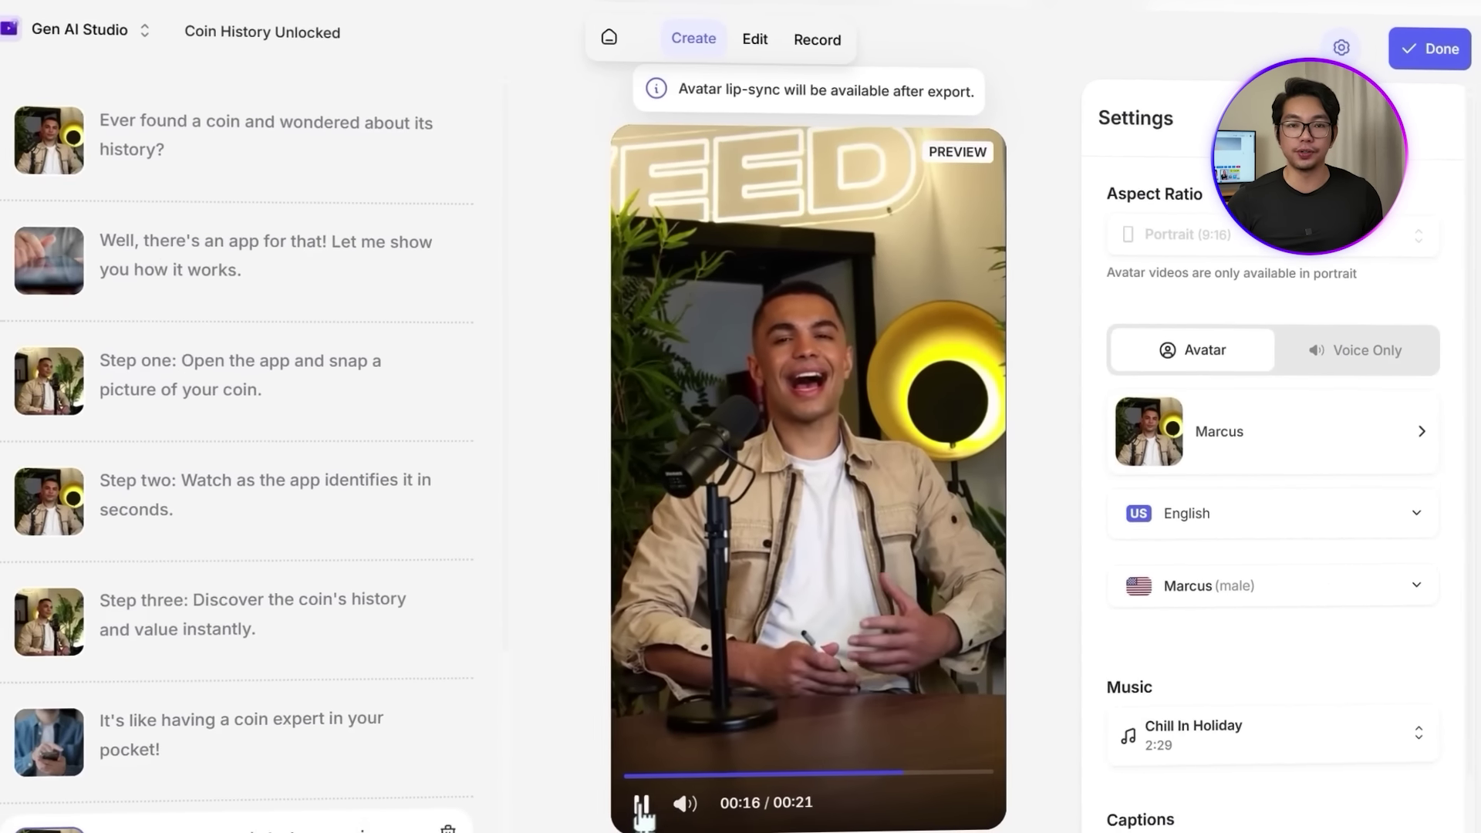
{"action": "left_click", "coordinate": [611, 831]}
{"action": "left_click", "coordinate": [12, 145]}
Step: Open the media replacement for the second scene, "Well, there's an app for that!", and view its AI Generation options
{"action": "left_click", "coordinate": [57, 237]}
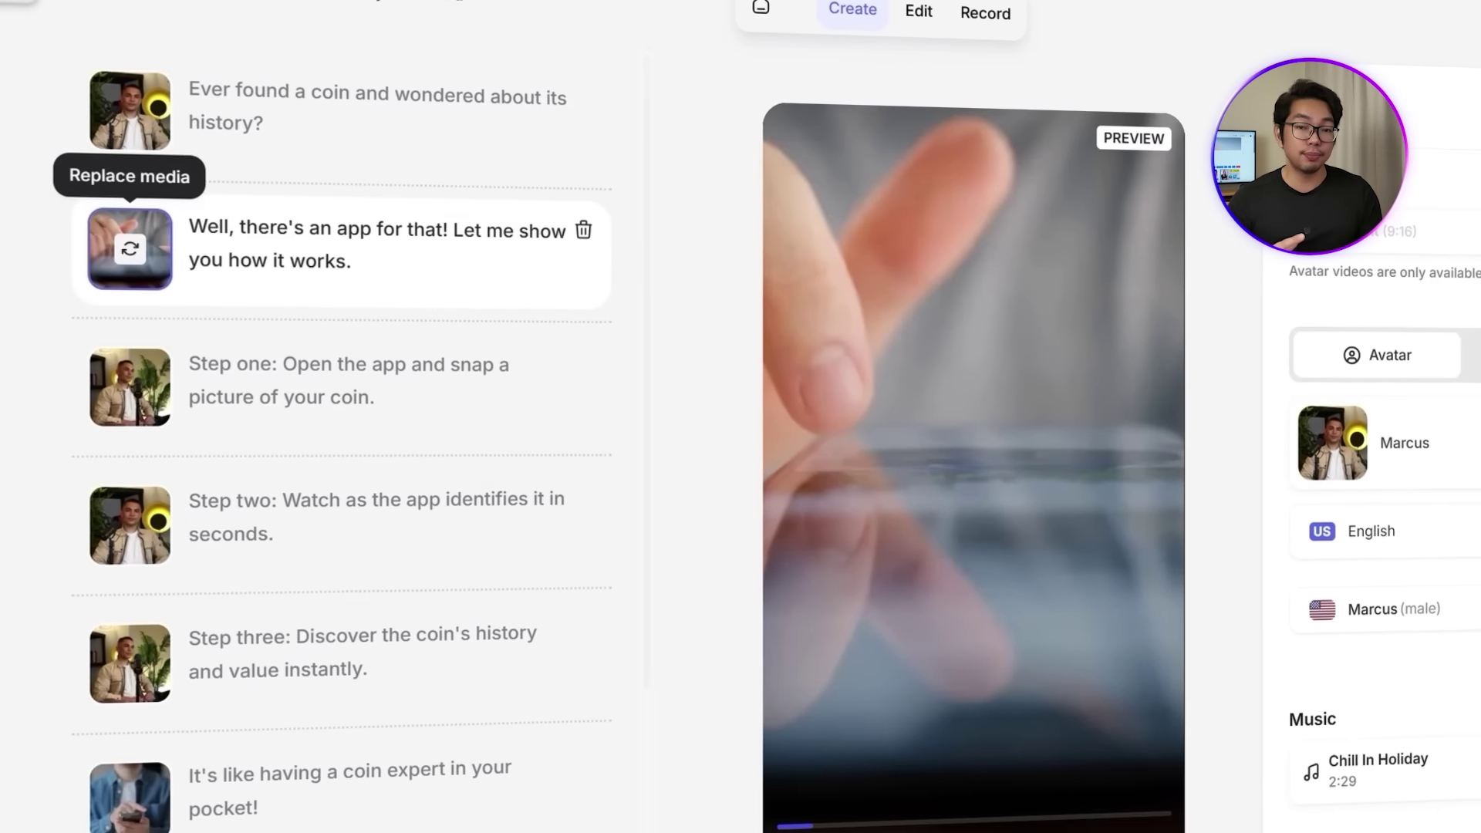
{"action": "double_click", "coordinate": [347, 371]}
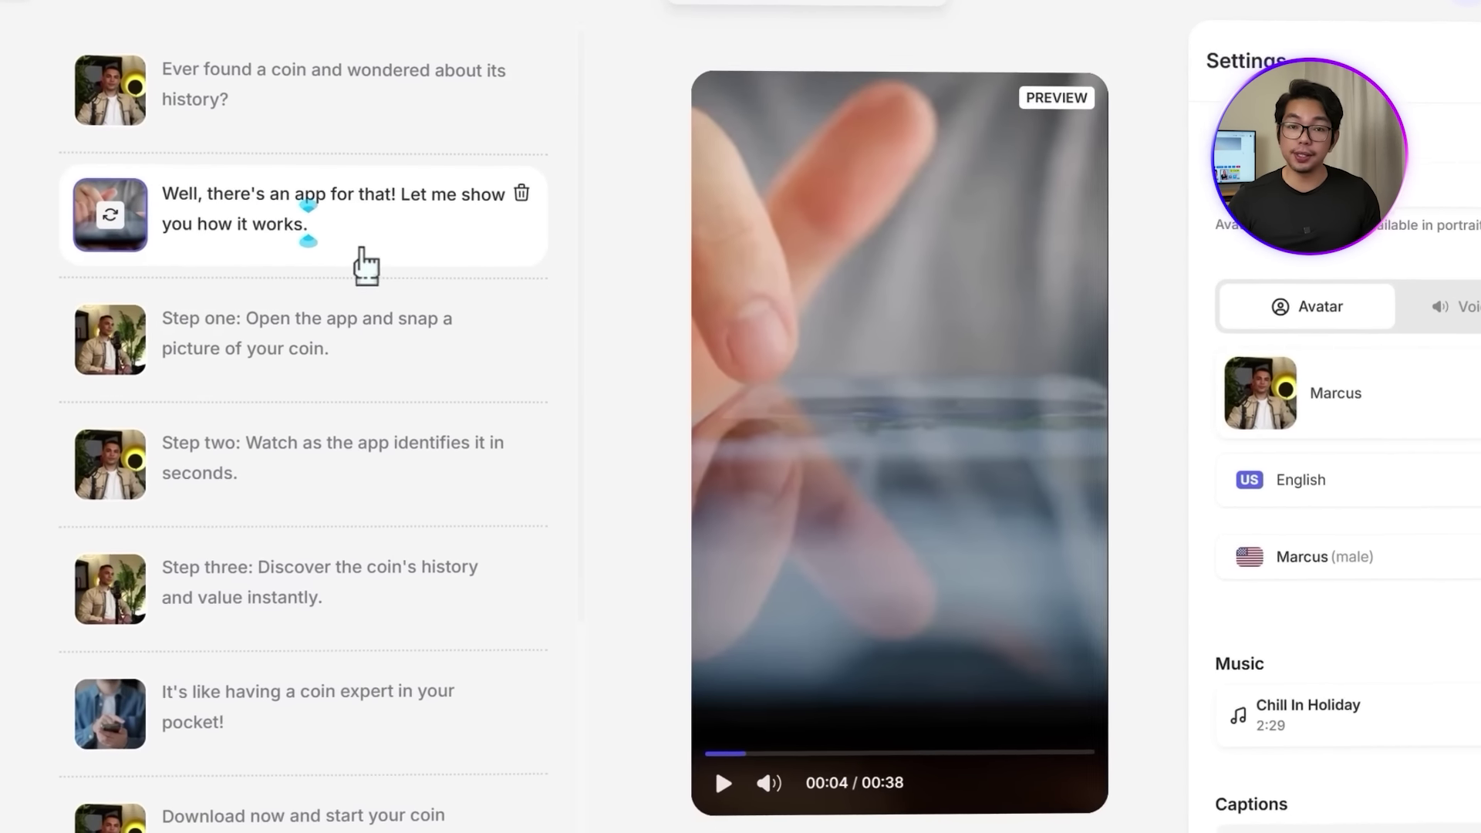
{"action": "left_click", "coordinate": [166, 334]}
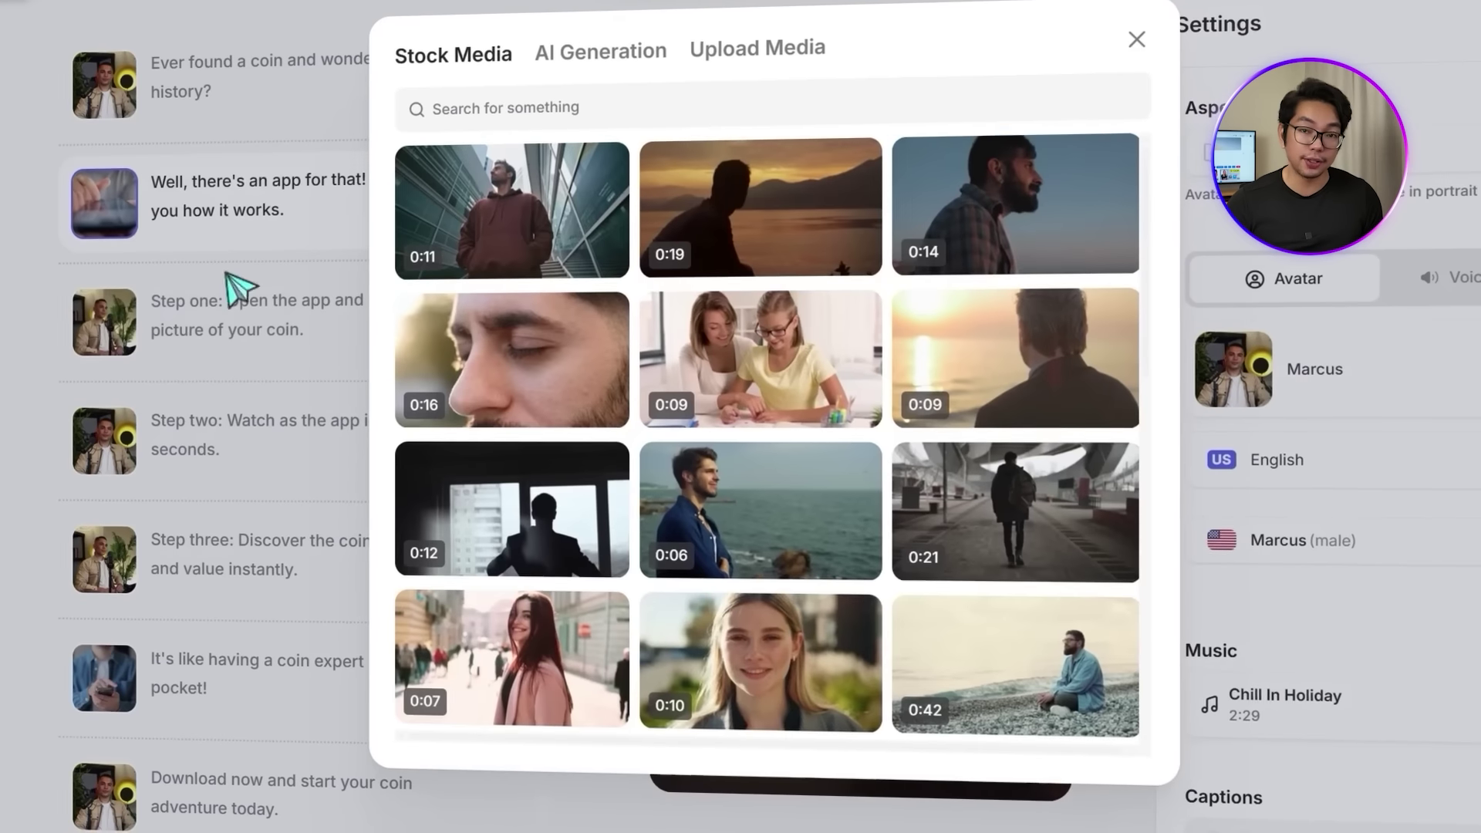
{"action": "left_click", "coordinate": [598, 49]}
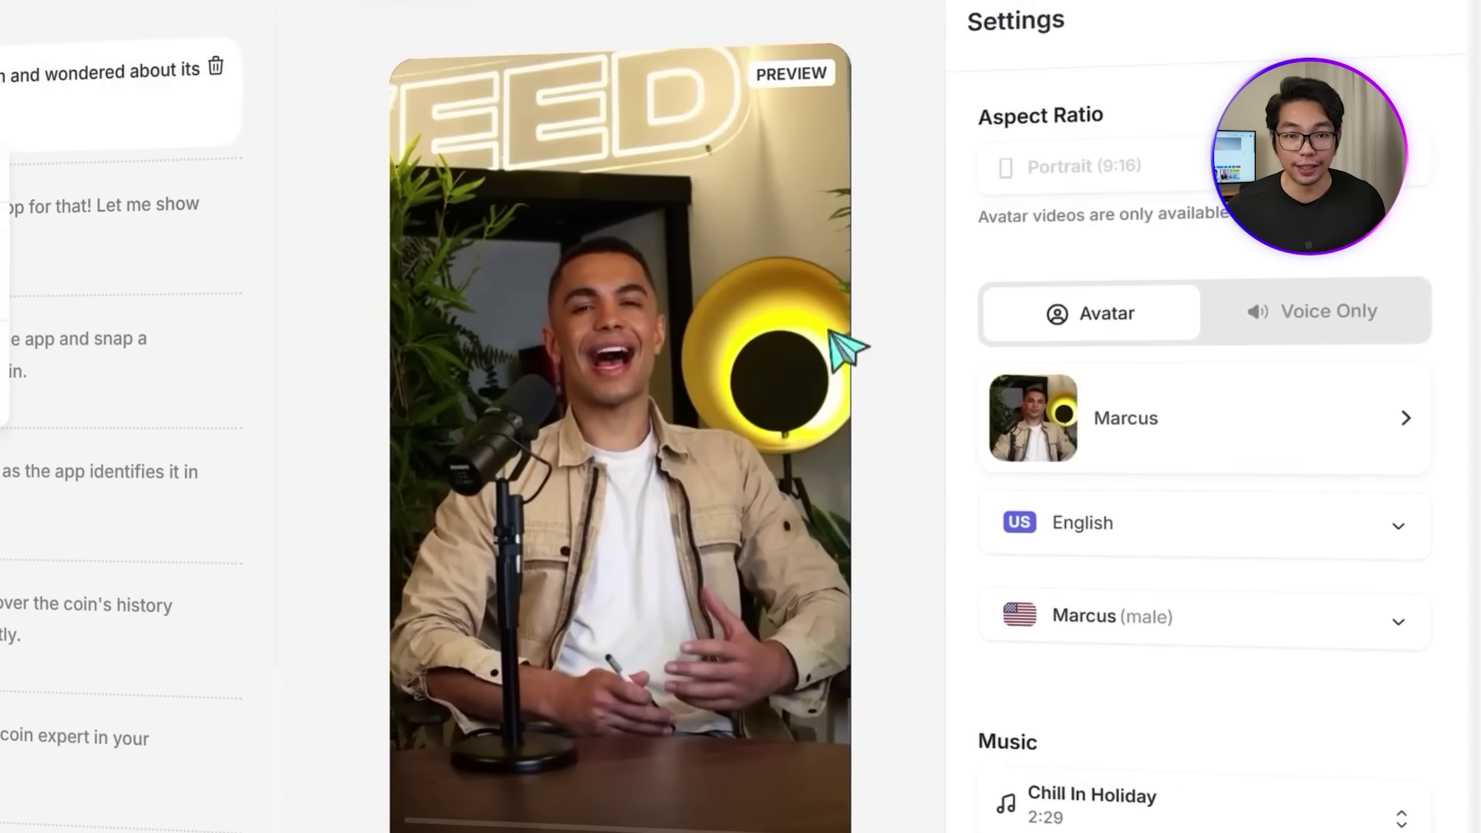
Step: Try the Aisha avatar on all scenes of the video
{"action": "left_click", "coordinate": [1411, 417]}
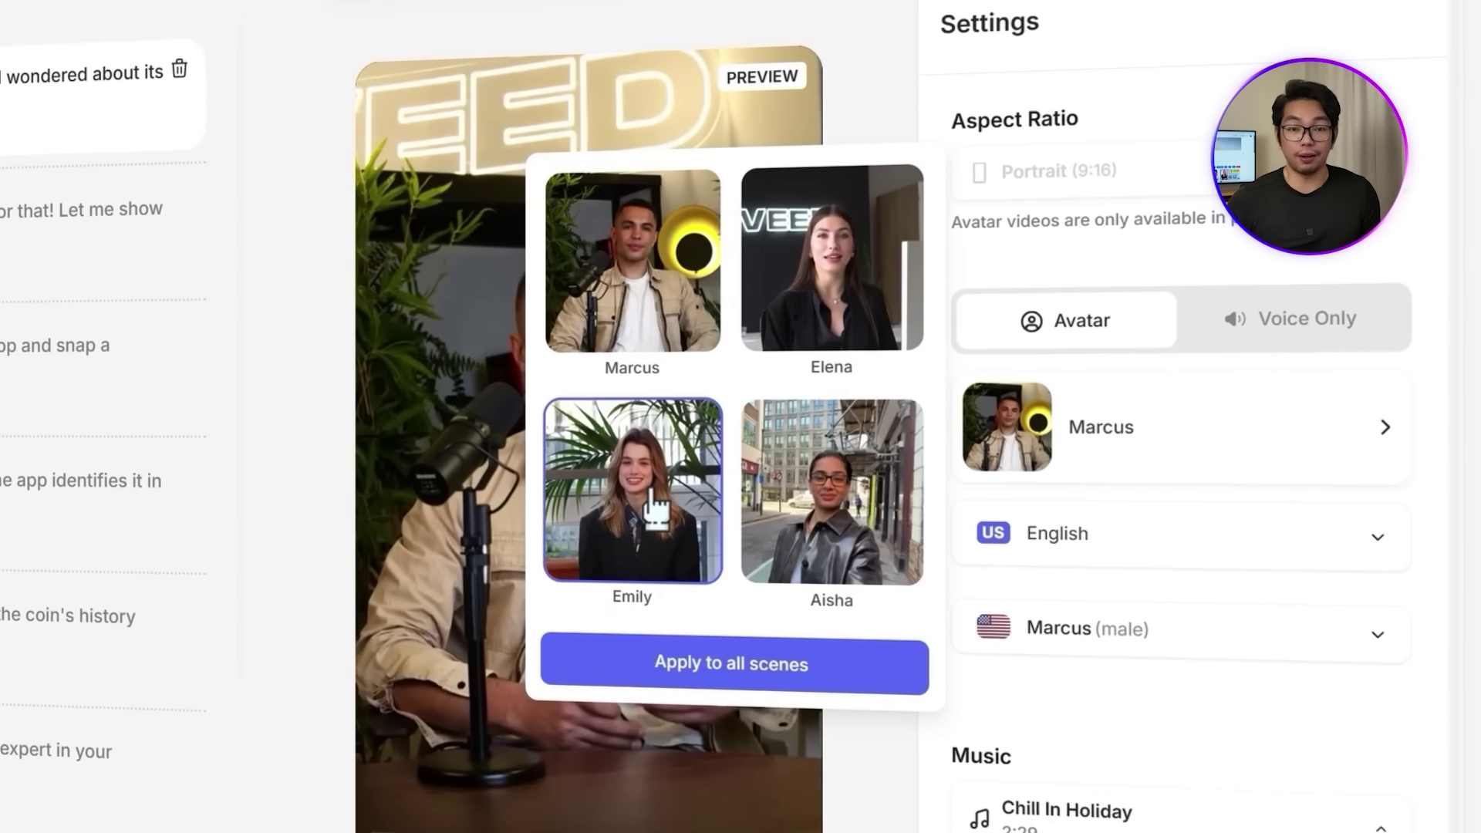
{"action": "left_click", "coordinate": [836, 494]}
{"action": "left_click", "coordinate": [771, 664]}
Step: Choose the Elena avatar and apply it to all scenes
{"action": "left_click", "coordinate": [1363, 453]}
{"action": "left_click", "coordinate": [820, 259]}
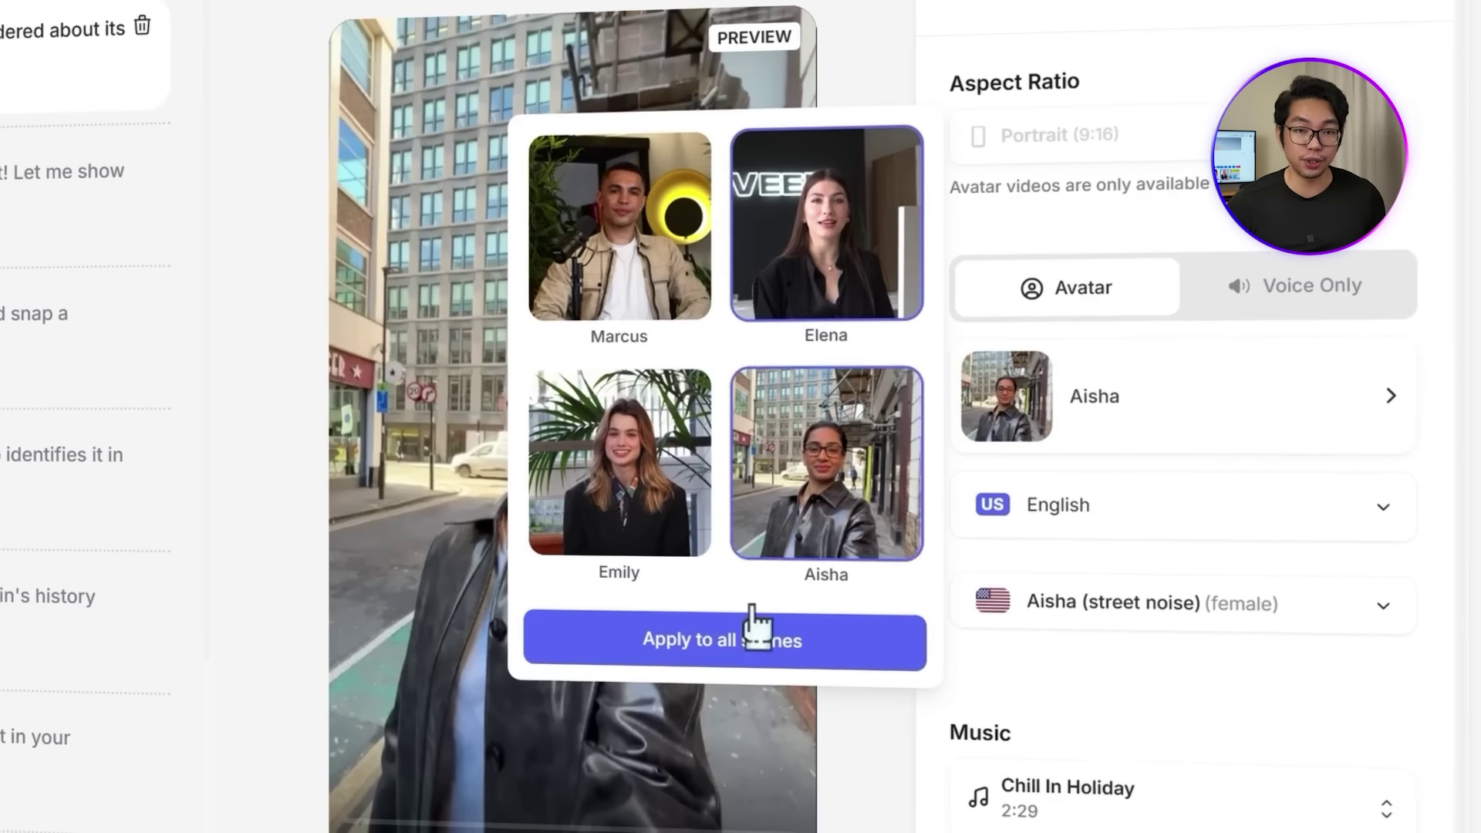
{"action": "left_click", "coordinate": [750, 649]}
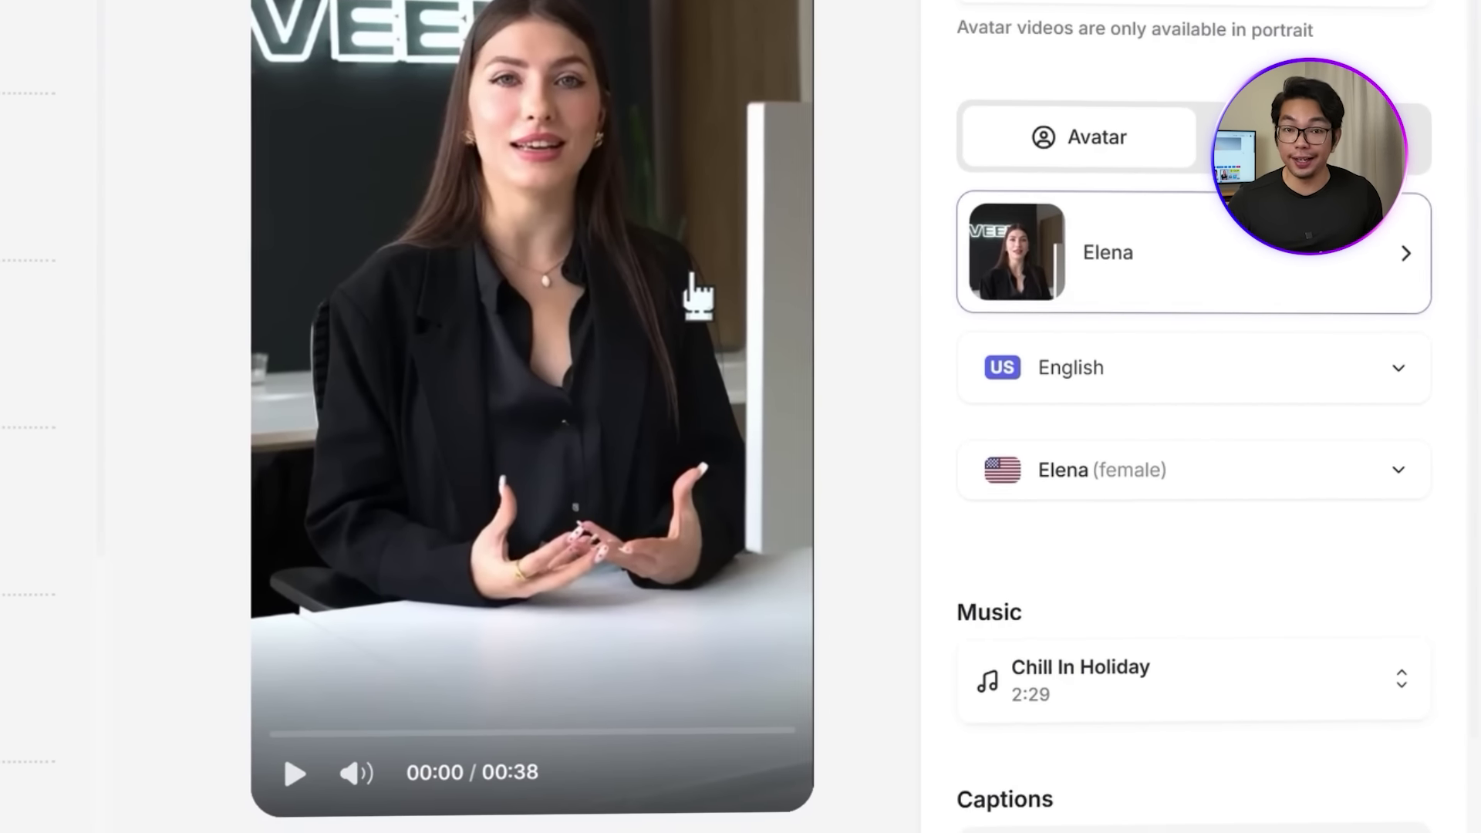
Step: Browse the languages available for the avatar video, including the English variants
{"action": "left_click", "coordinate": [1195, 389]}
{"action": "scroll", "coordinate": [1181, 546], "scroll_direction": "down", "scroll_amount": 20}
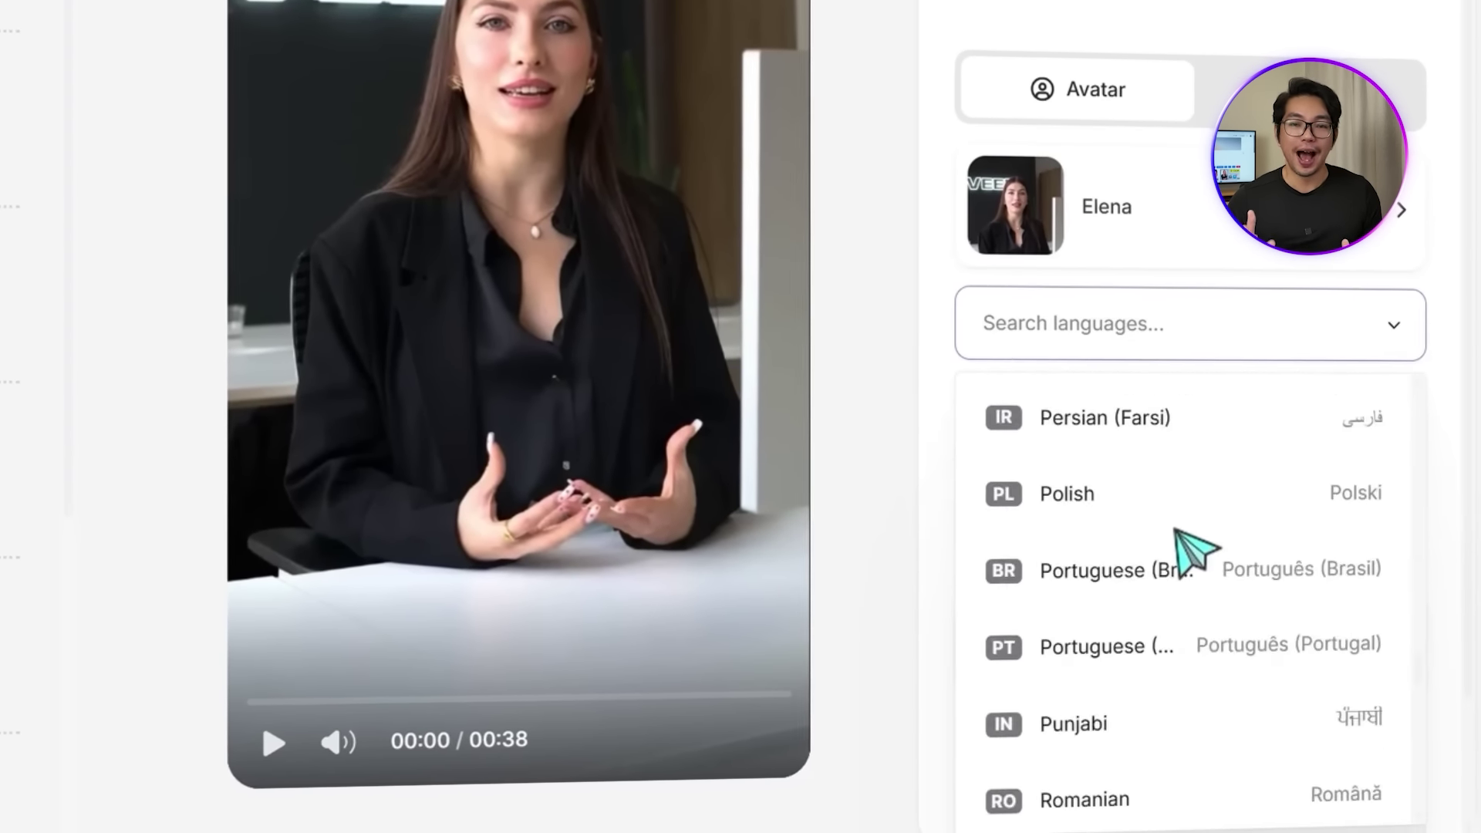
{"action": "scroll", "coordinate": [1174, 529], "scroll_direction": "up", "scroll_amount": 15}
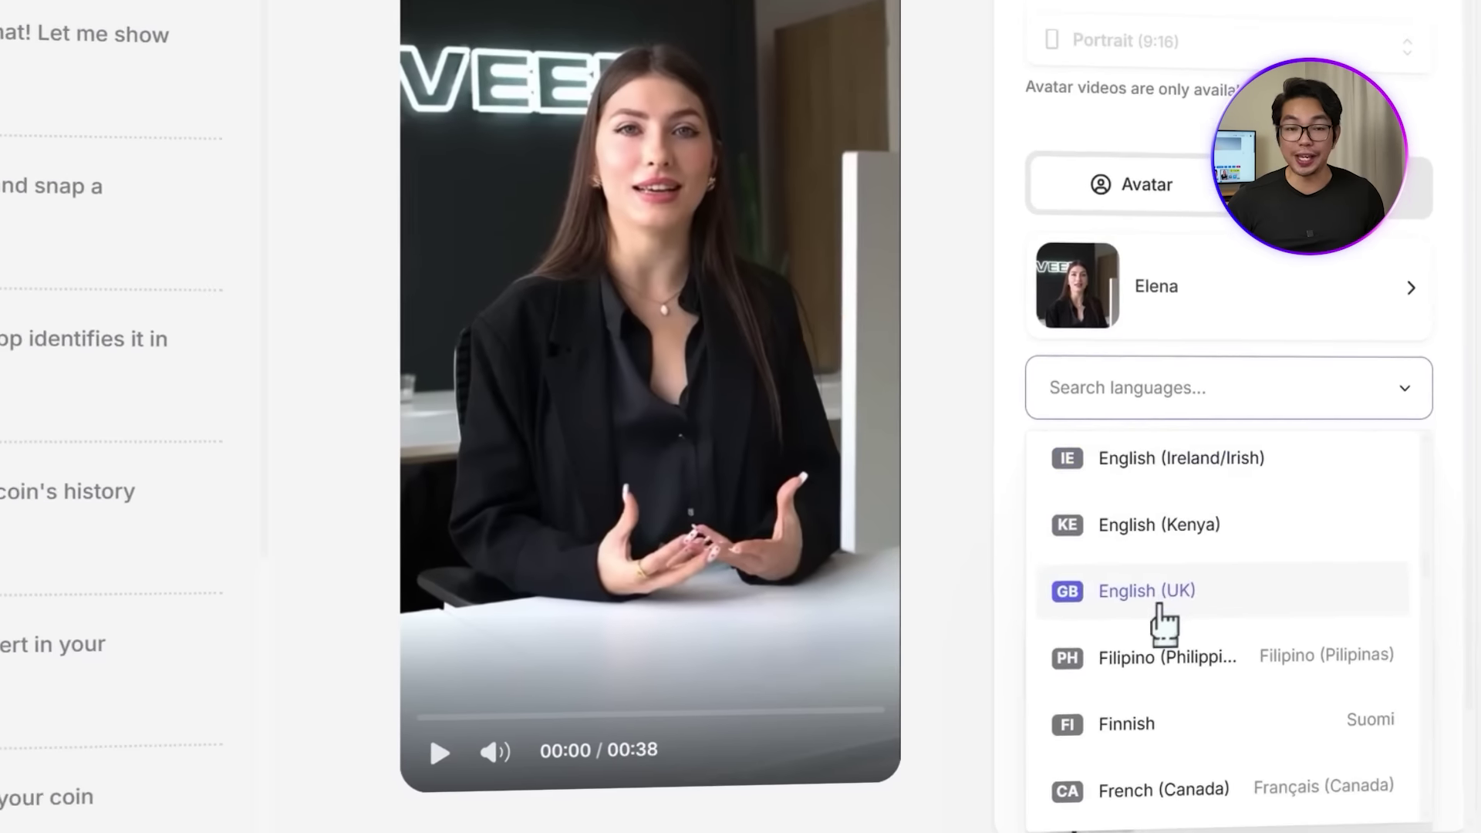
{"action": "scroll", "coordinate": [1164, 603], "scroll_direction": "up", "scroll_amount": 5}
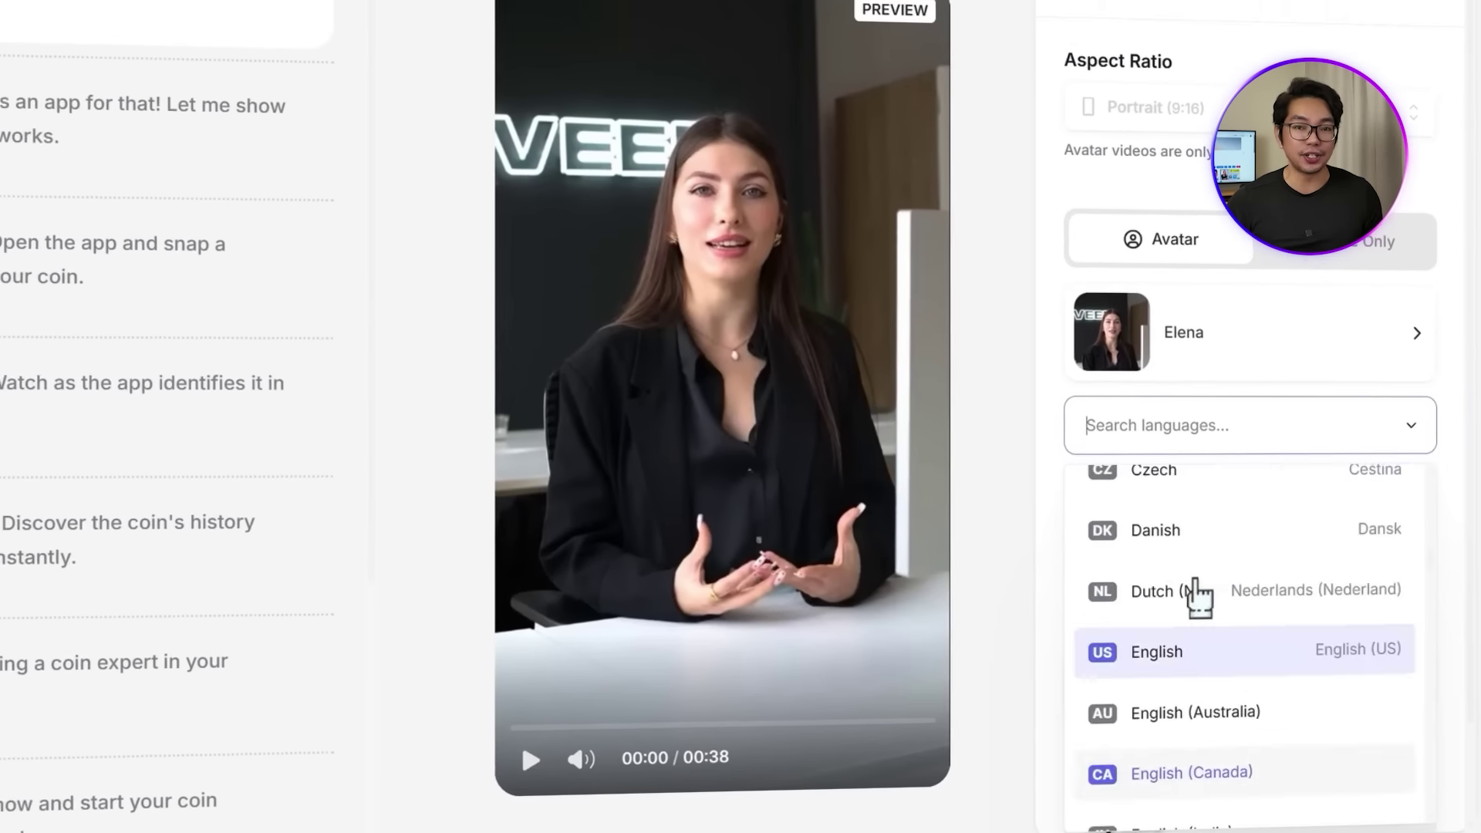
{"action": "scroll", "coordinate": [1169, 586], "scroll_direction": "down", "scroll_amount": 5}
{"action": "left_click", "coordinate": [1169, 595]}
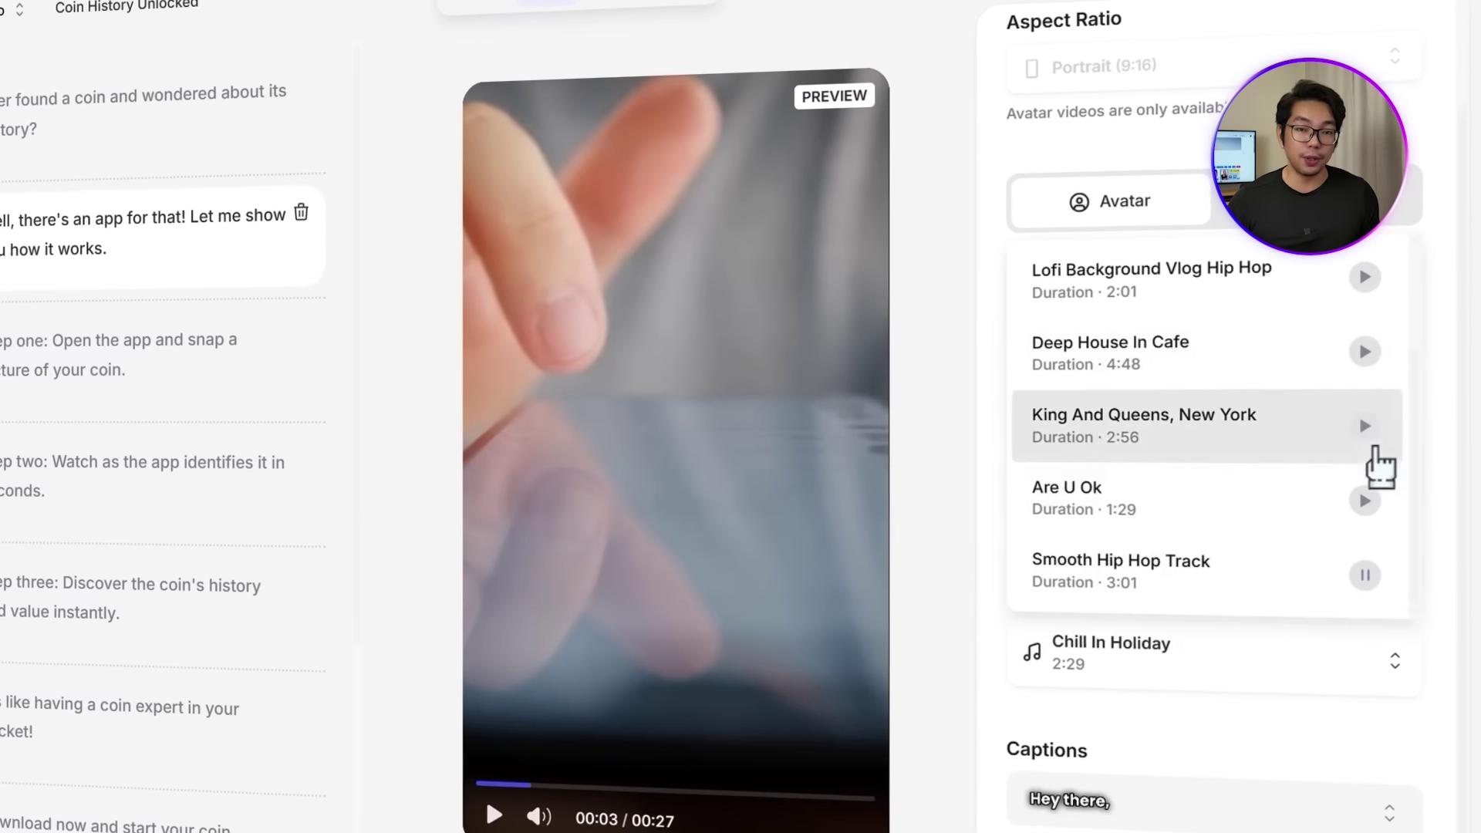
Step: Set the video's background music to Are U Ok and play the preview
{"action": "left_click", "coordinate": [1368, 501]}
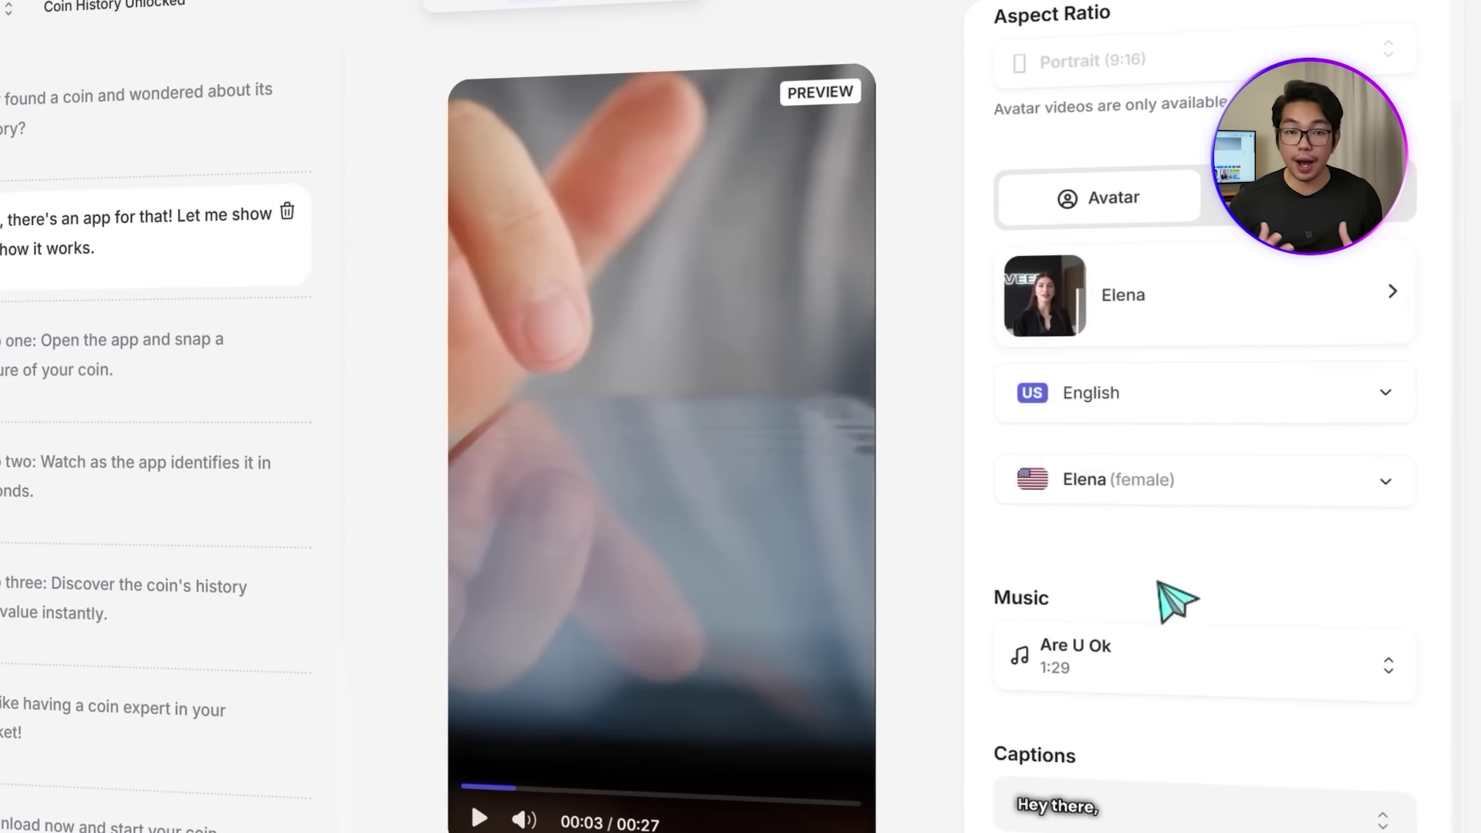
{"action": "left_click", "coordinate": [494, 816]}
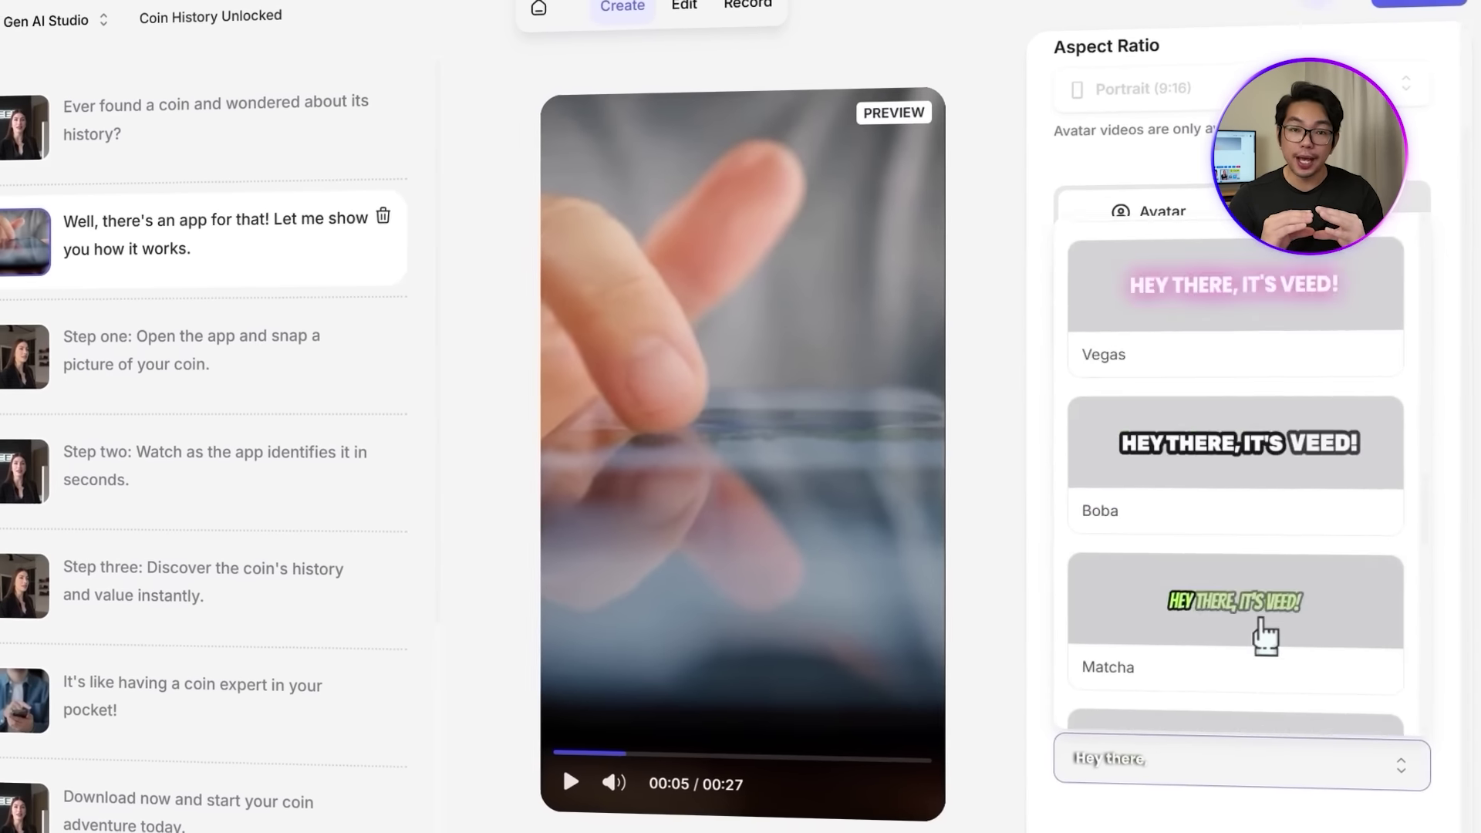
Step: Preview the video from its opening scene and finish the generated video for editing
{"action": "left_click", "coordinate": [132, 151]}
{"action": "left_click", "coordinate": [615, 765]}
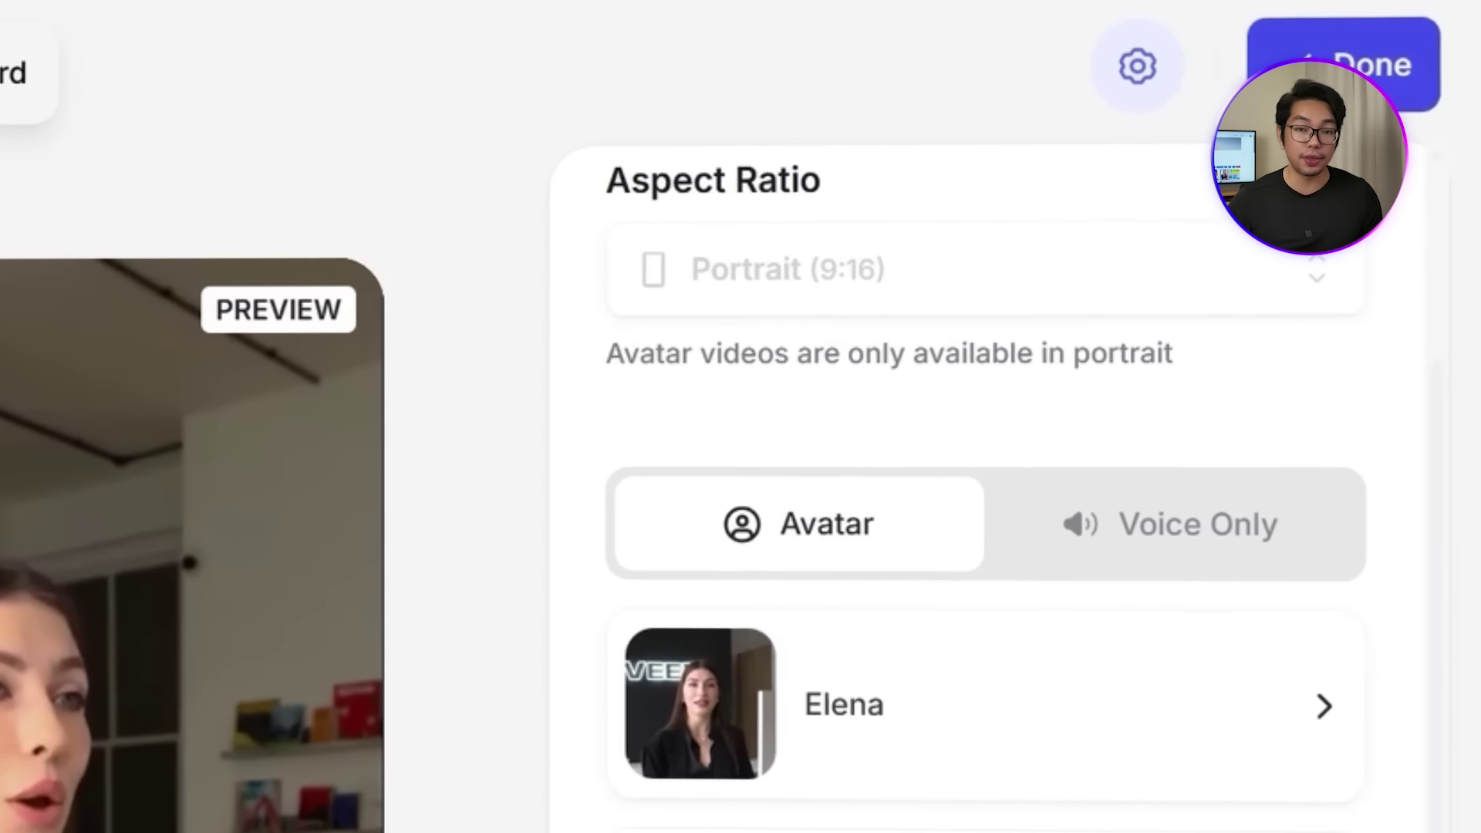
{"action": "left_click", "coordinate": [1344, 76]}
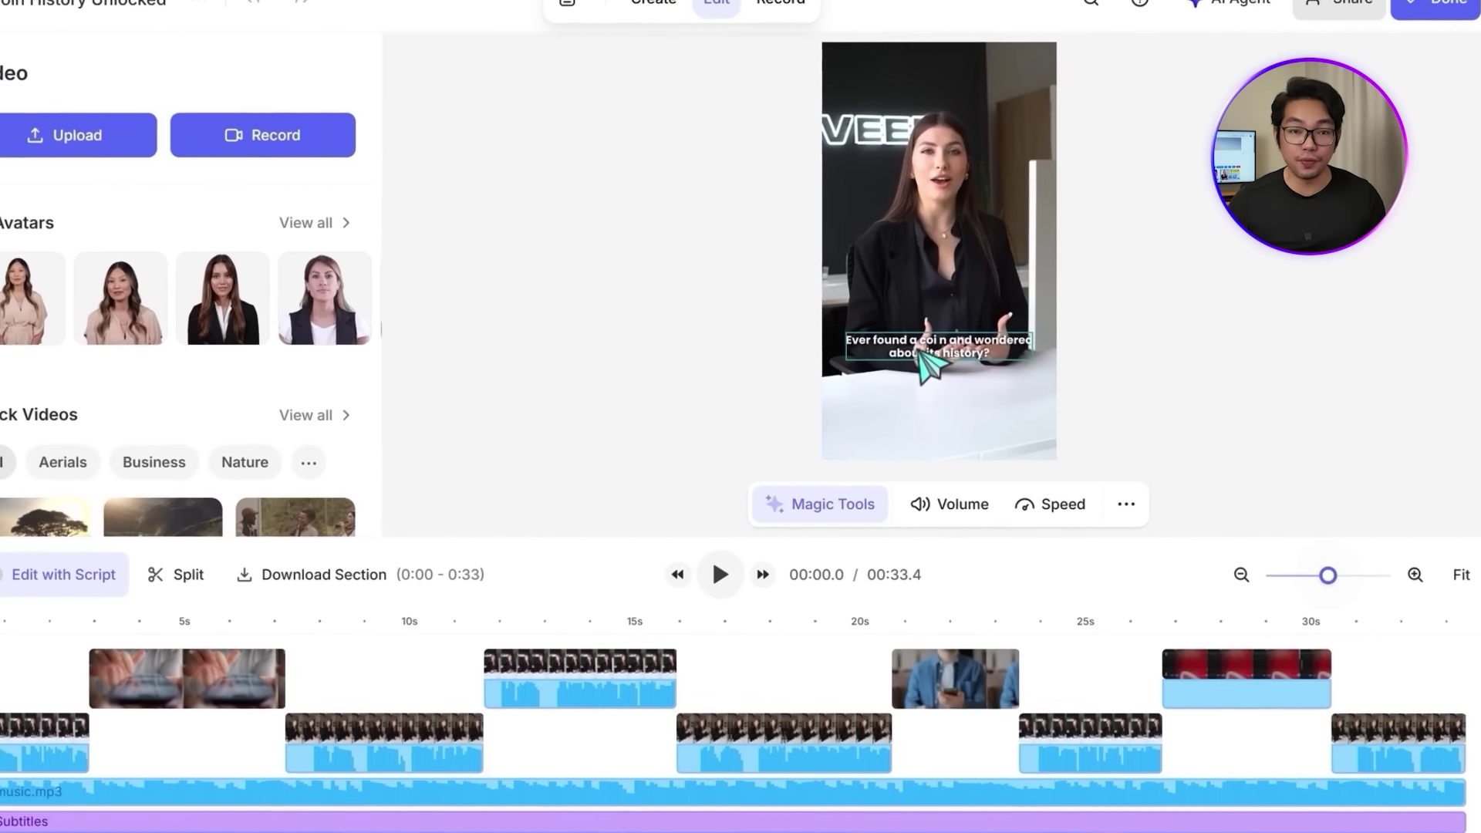
Step: Move the subtitles up to the avatar's chest and browse the available subtitle style presets
{"action": "left_click", "coordinate": [932, 369]}
{"action": "left_click_drag", "start_coordinate": [675, 462], "coordinate": [652, 563]}
{"action": "scroll", "coordinate": [537, 748], "scroll_direction": "down", "scroll_amount": 2}
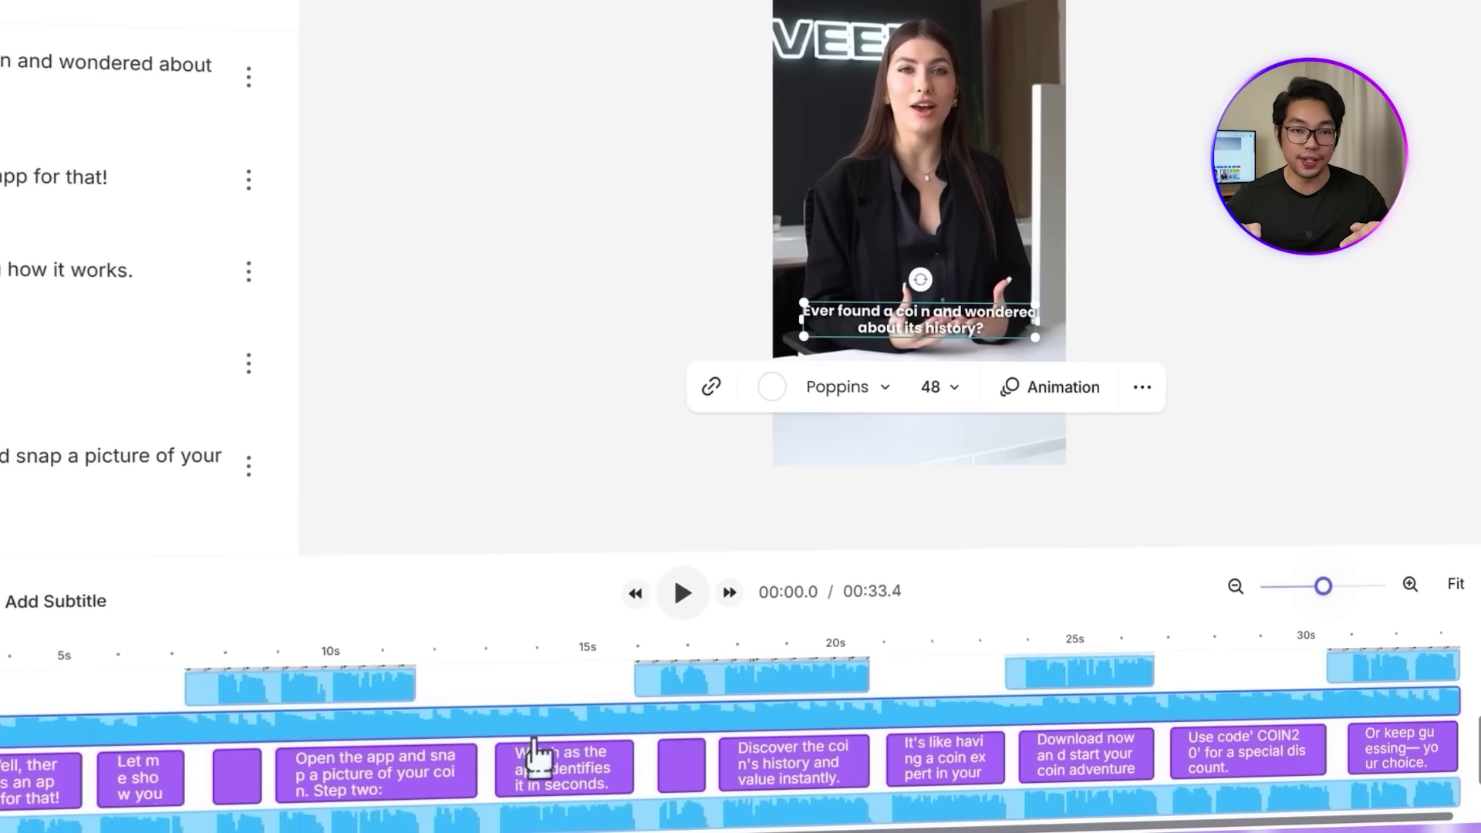
{"action": "scroll", "coordinate": [537, 748], "scroll_direction": "up", "scroll_amount": 2}
{"action": "left_click_drag", "start_coordinate": [905, 314], "coordinate": [961, 251]}
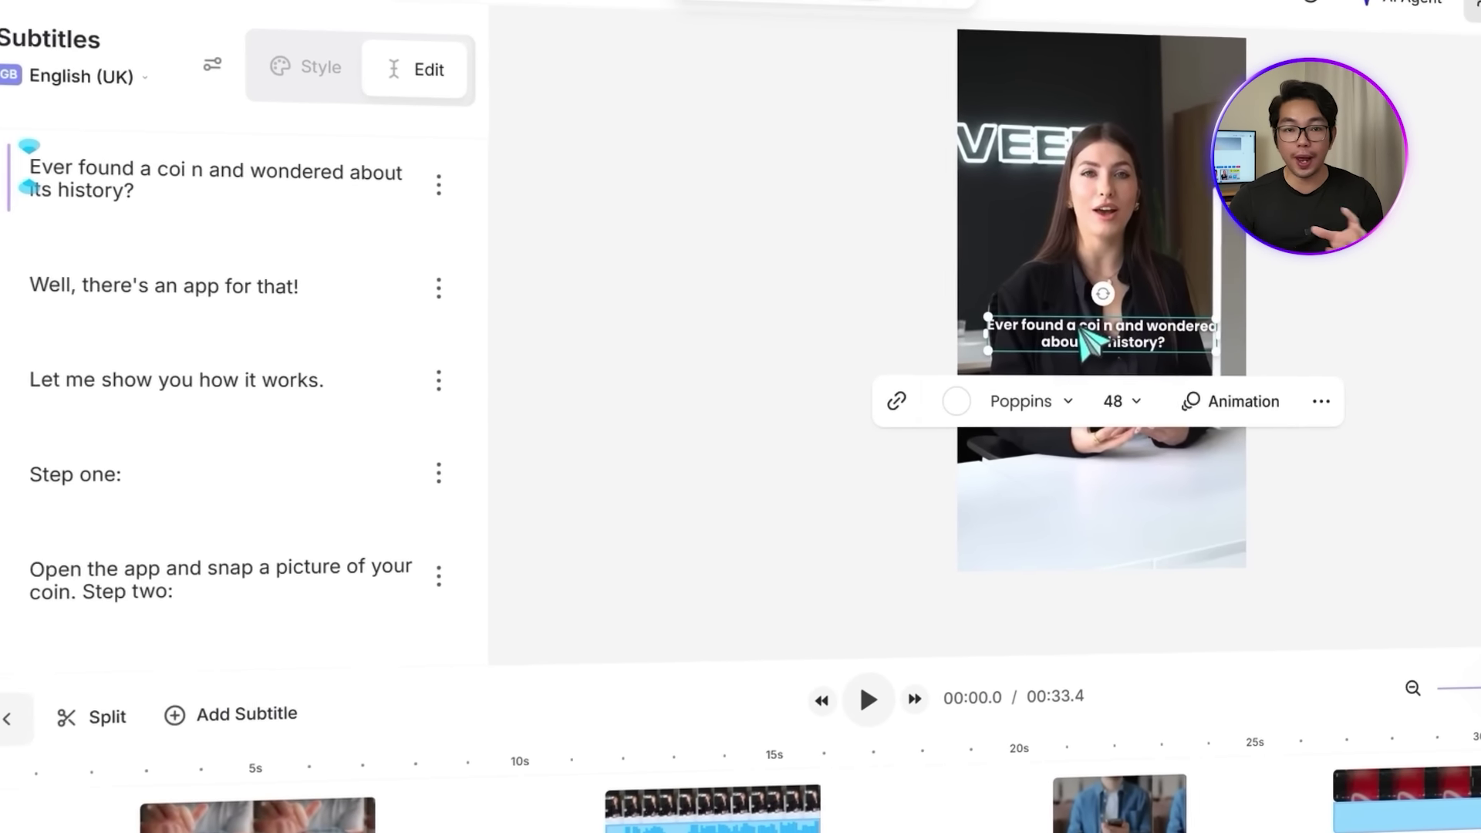
{"action": "left_click", "coordinate": [390, 104]}
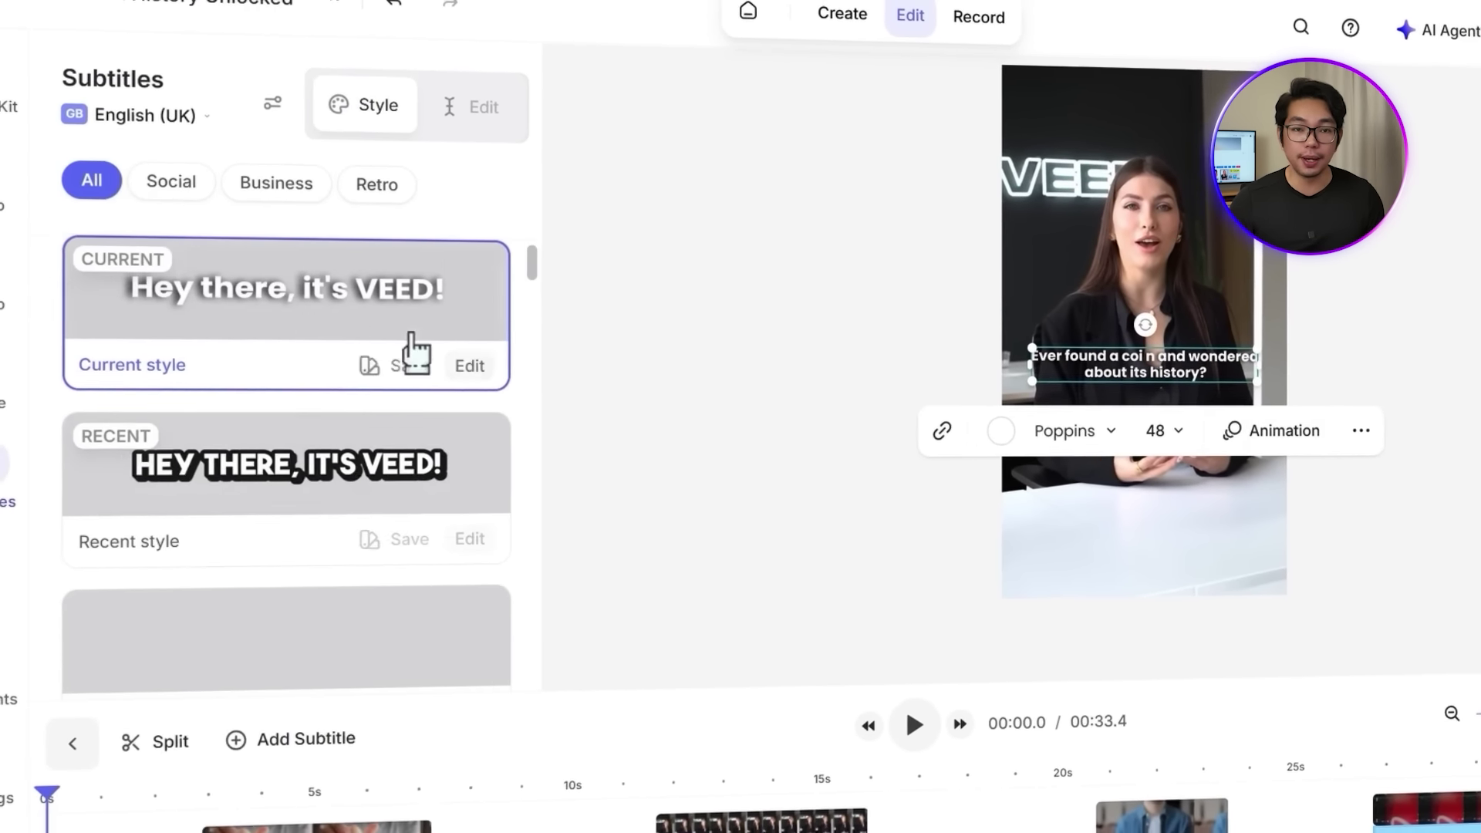
{"action": "scroll", "coordinate": [401, 502], "scroll_direction": "down", "scroll_amount": 5}
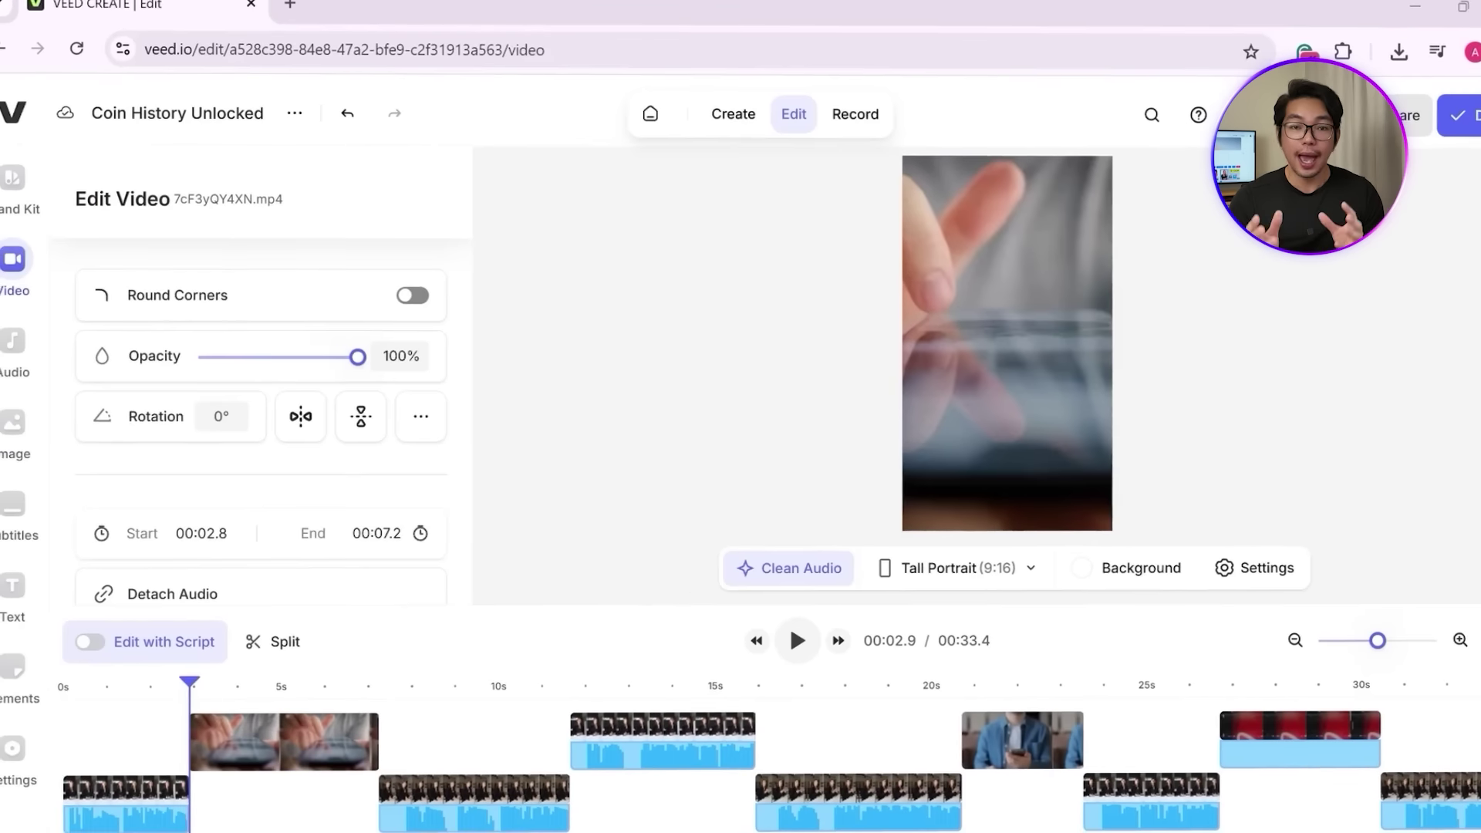
{"action": "scroll", "coordinate": [201, 432], "scroll_direction": "down", "scroll_amount": 2}
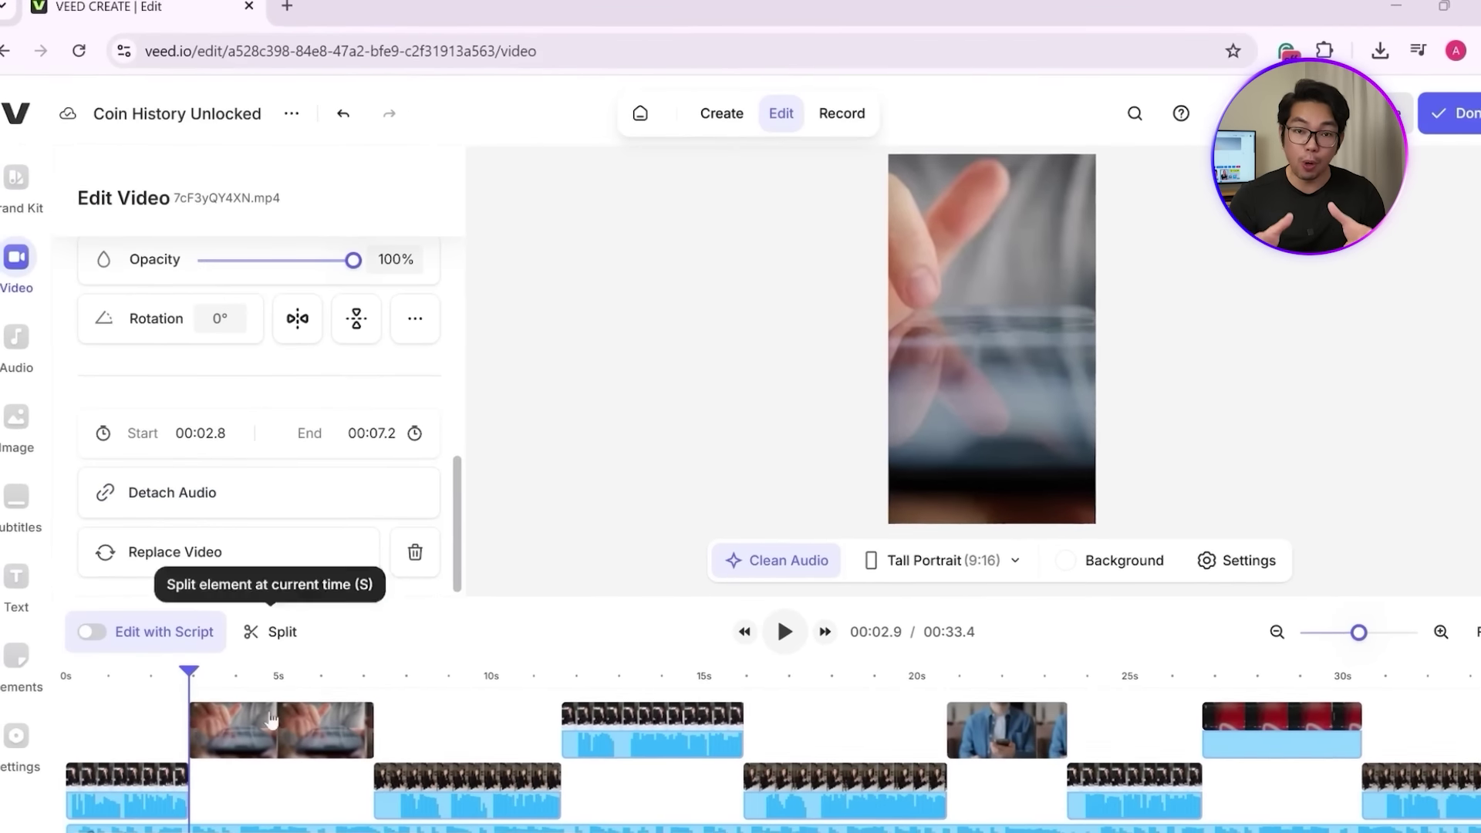
{"action": "left_click", "coordinate": [193, 546]}
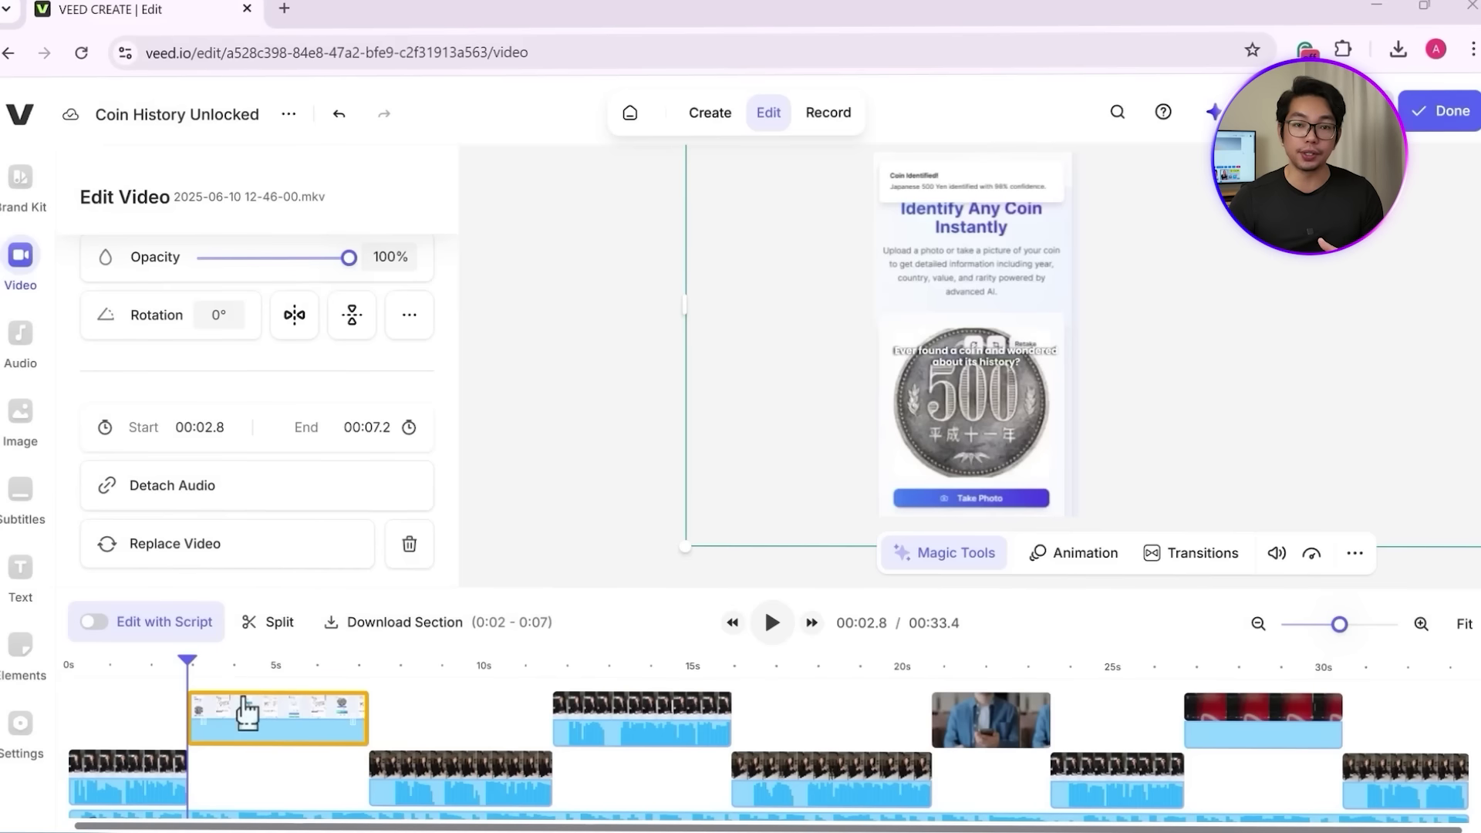
{"action": "left_click", "coordinate": [772, 624]}
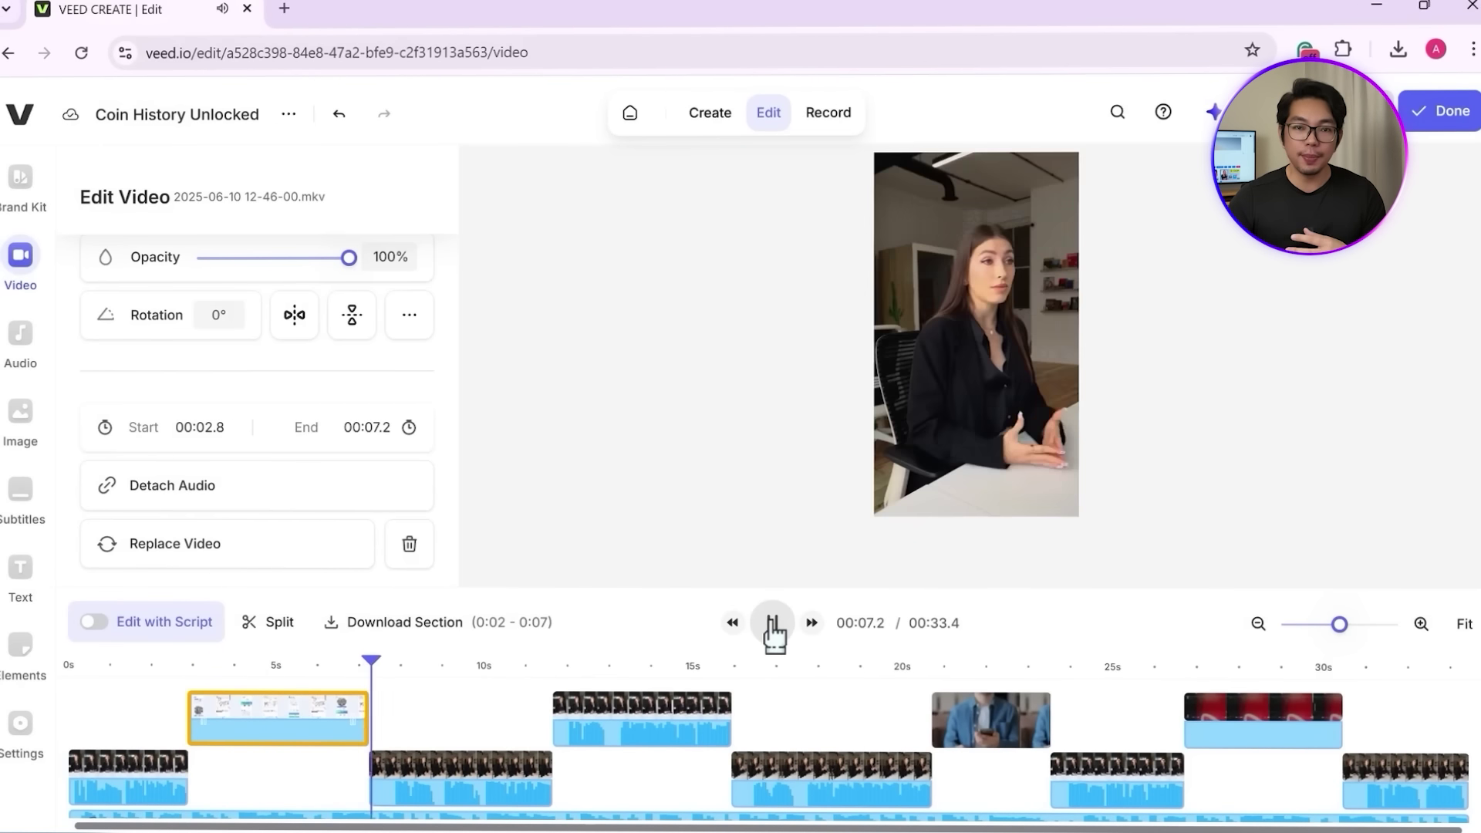
{"action": "left_click", "coordinate": [772, 625]}
{"action": "left_click", "coordinate": [770, 624]}
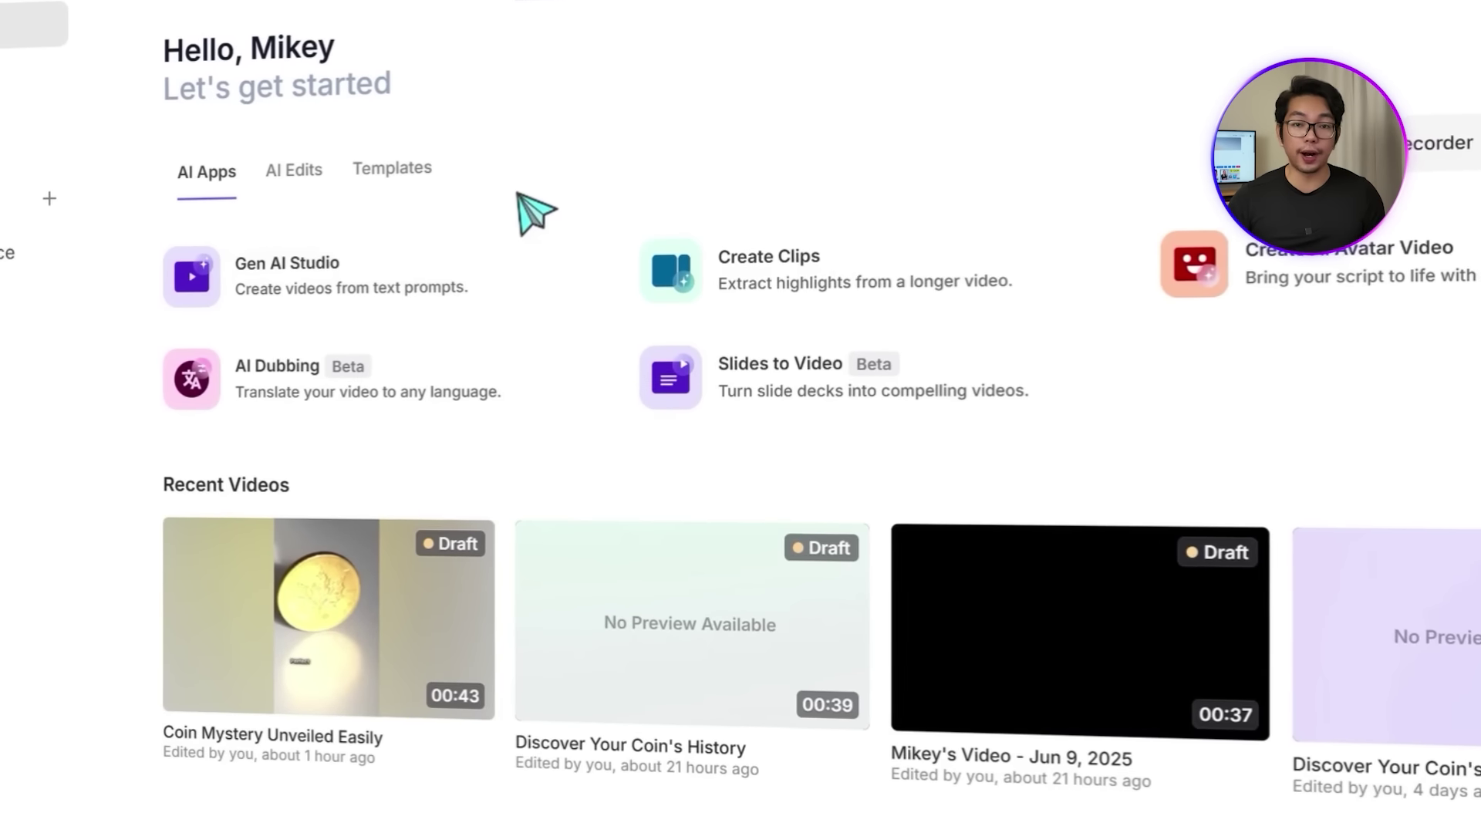
Step: Generate another coin identifier video in Gen AI Studio from a new text prompt and check its scenes
{"action": "left_click", "coordinate": [373, 263]}
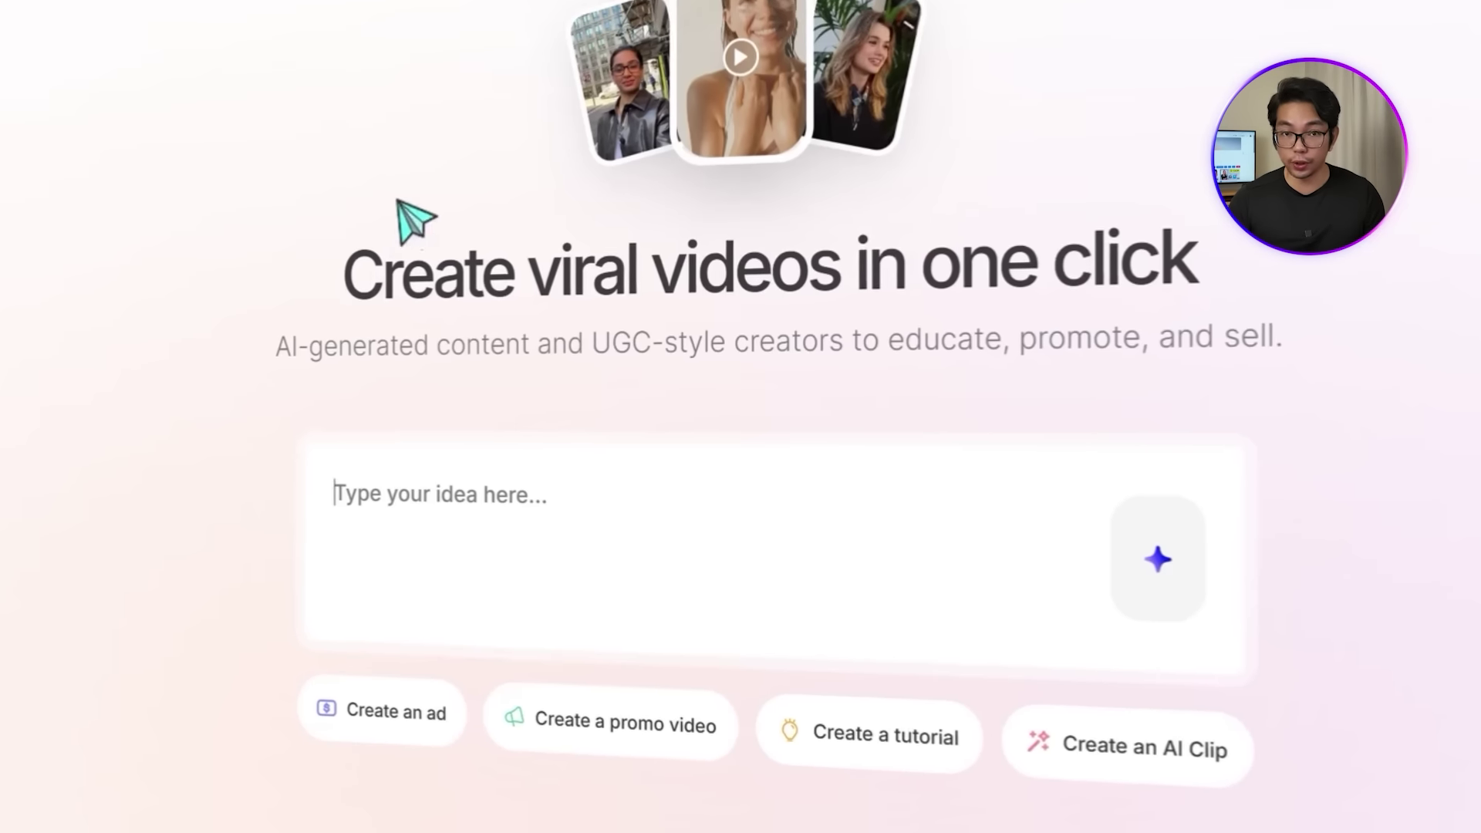
{"action": "type", "text": "Create a"}
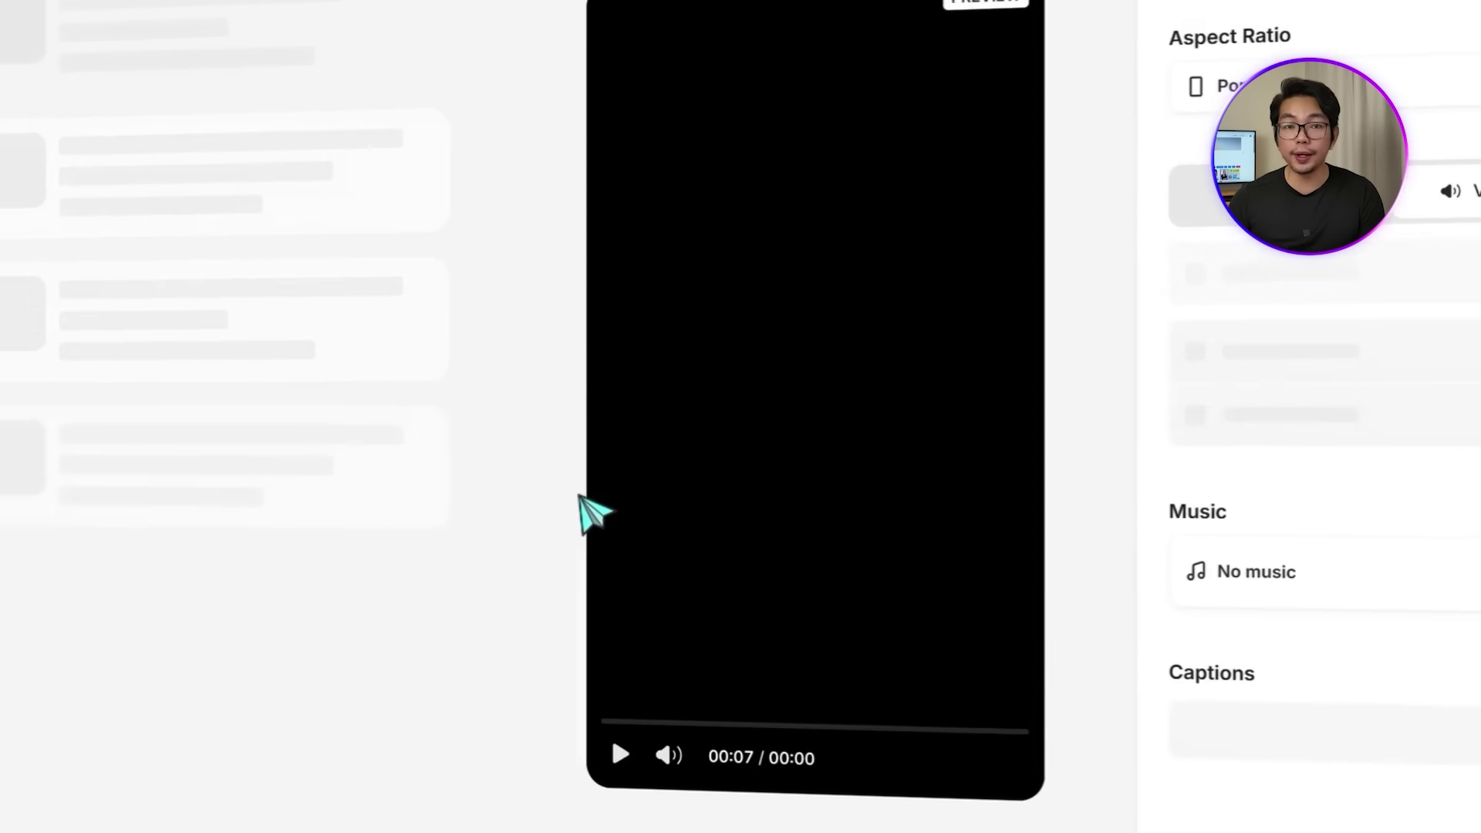
{"action": "left_click", "coordinate": [205, 189]}
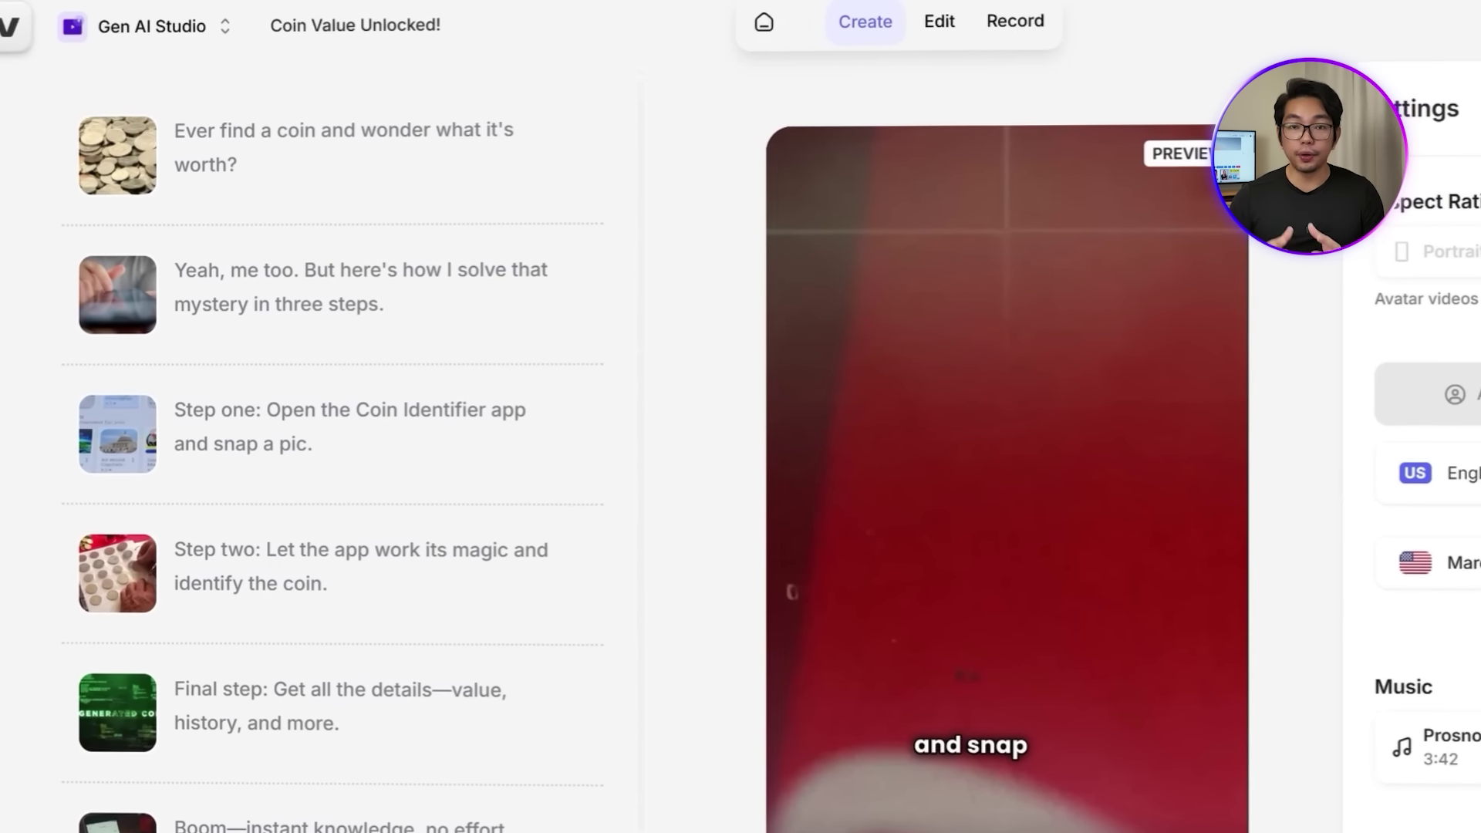
{"action": "left_click", "coordinate": [334, 367]}
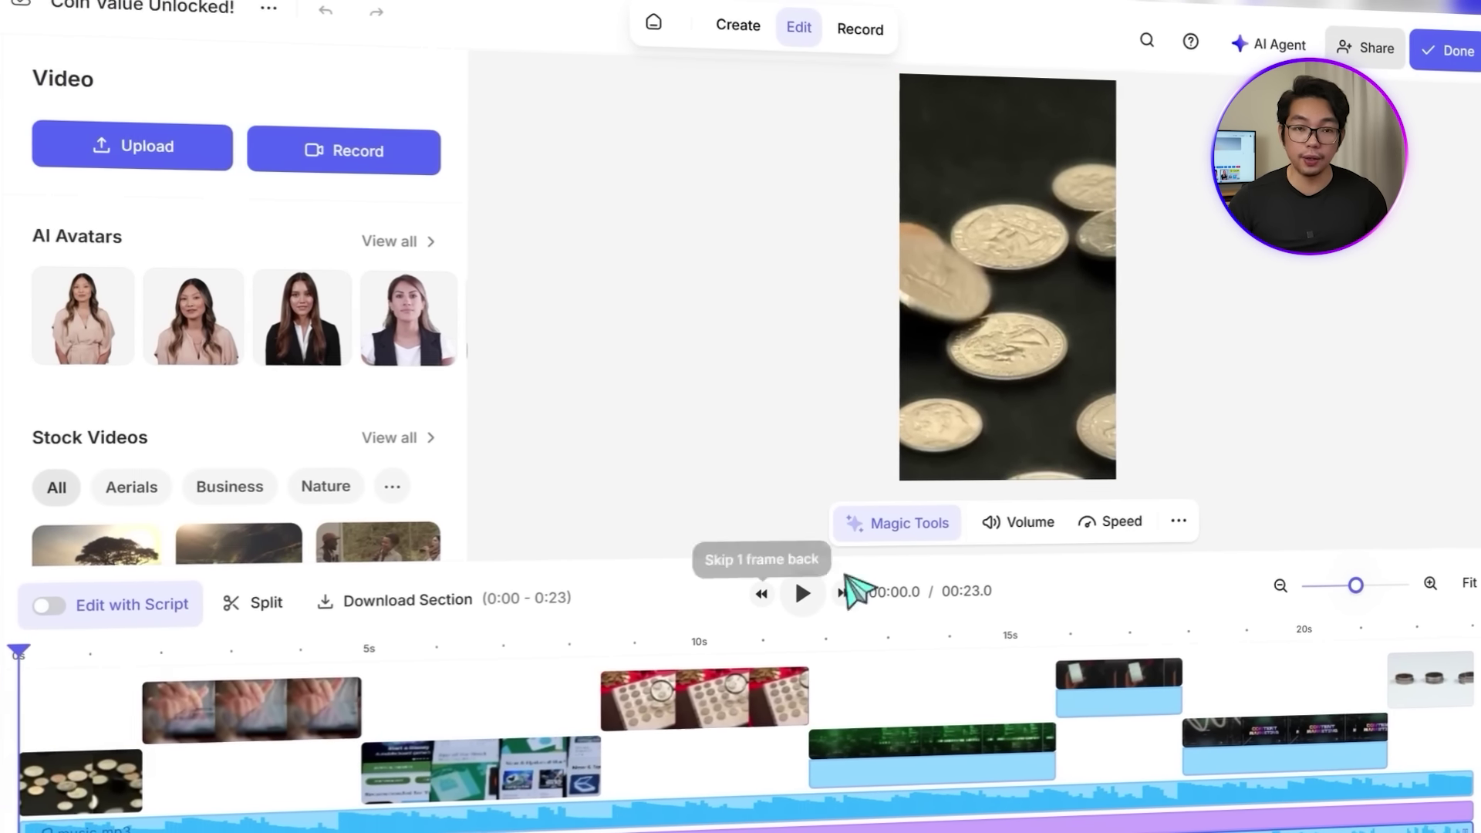
{"action": "left_click", "coordinate": [81, 779]}
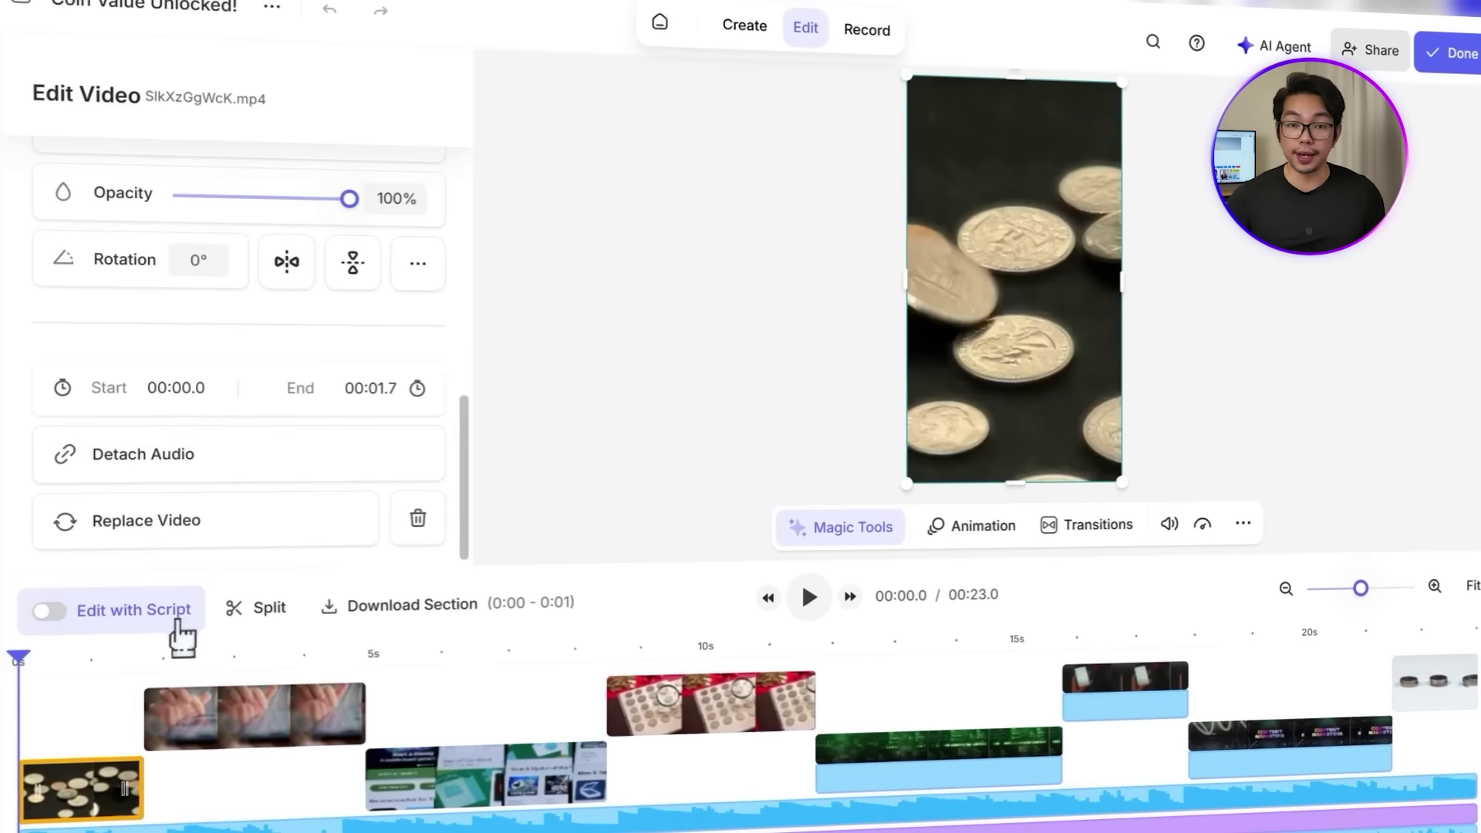
{"action": "left_click", "coordinate": [808, 597]}
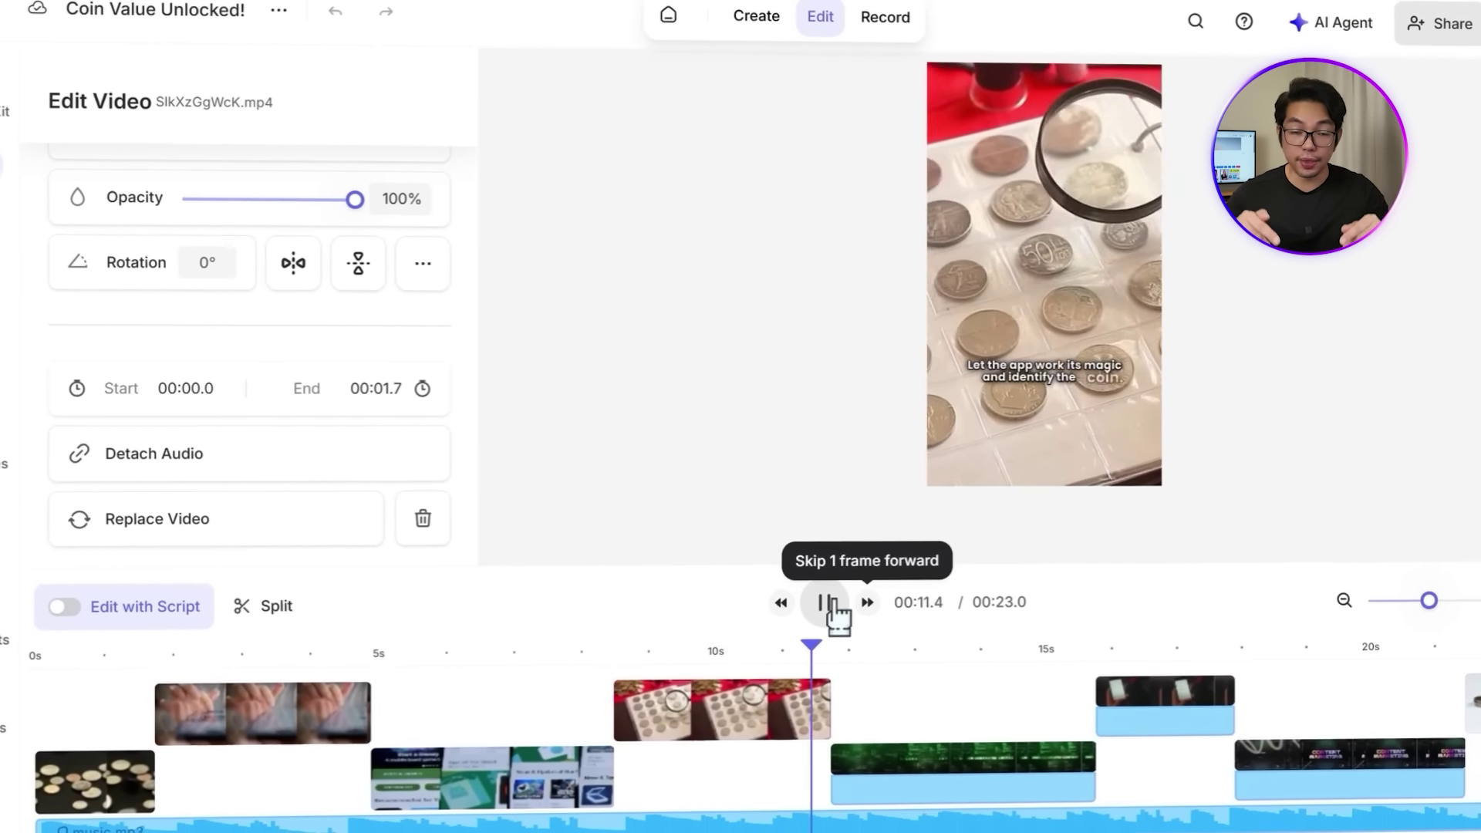
{"action": "left_click", "coordinate": [209, 529]}
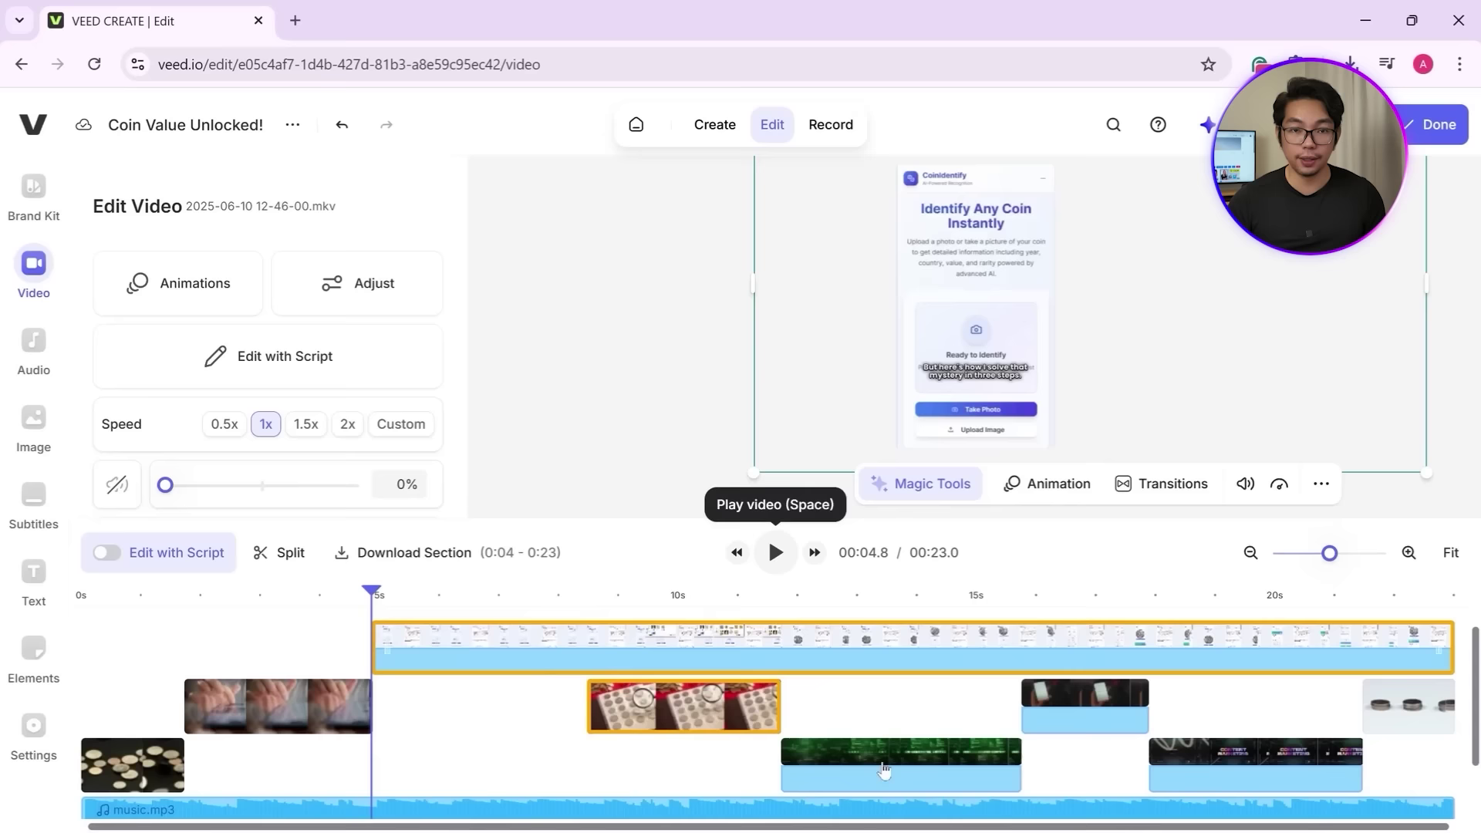
{"action": "left_click", "coordinate": [775, 552]}
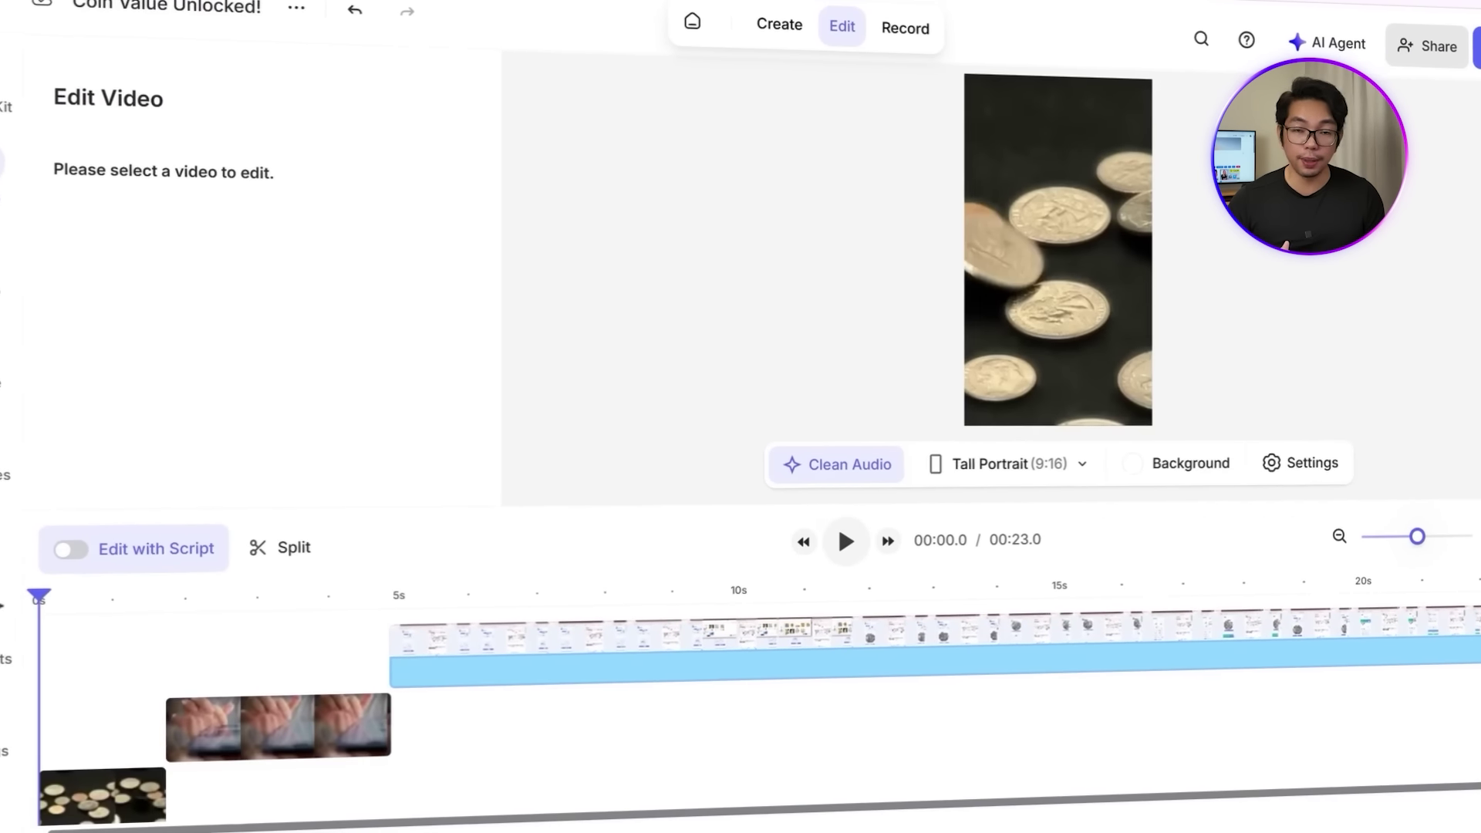
Step: Delete the music.mp3 track from the timeline
{"action": "left_click", "coordinate": [632, 738]}
{"action": "right_click", "coordinate": [633, 738]}
{"action": "mouse_move", "coordinate": [698, 663]}
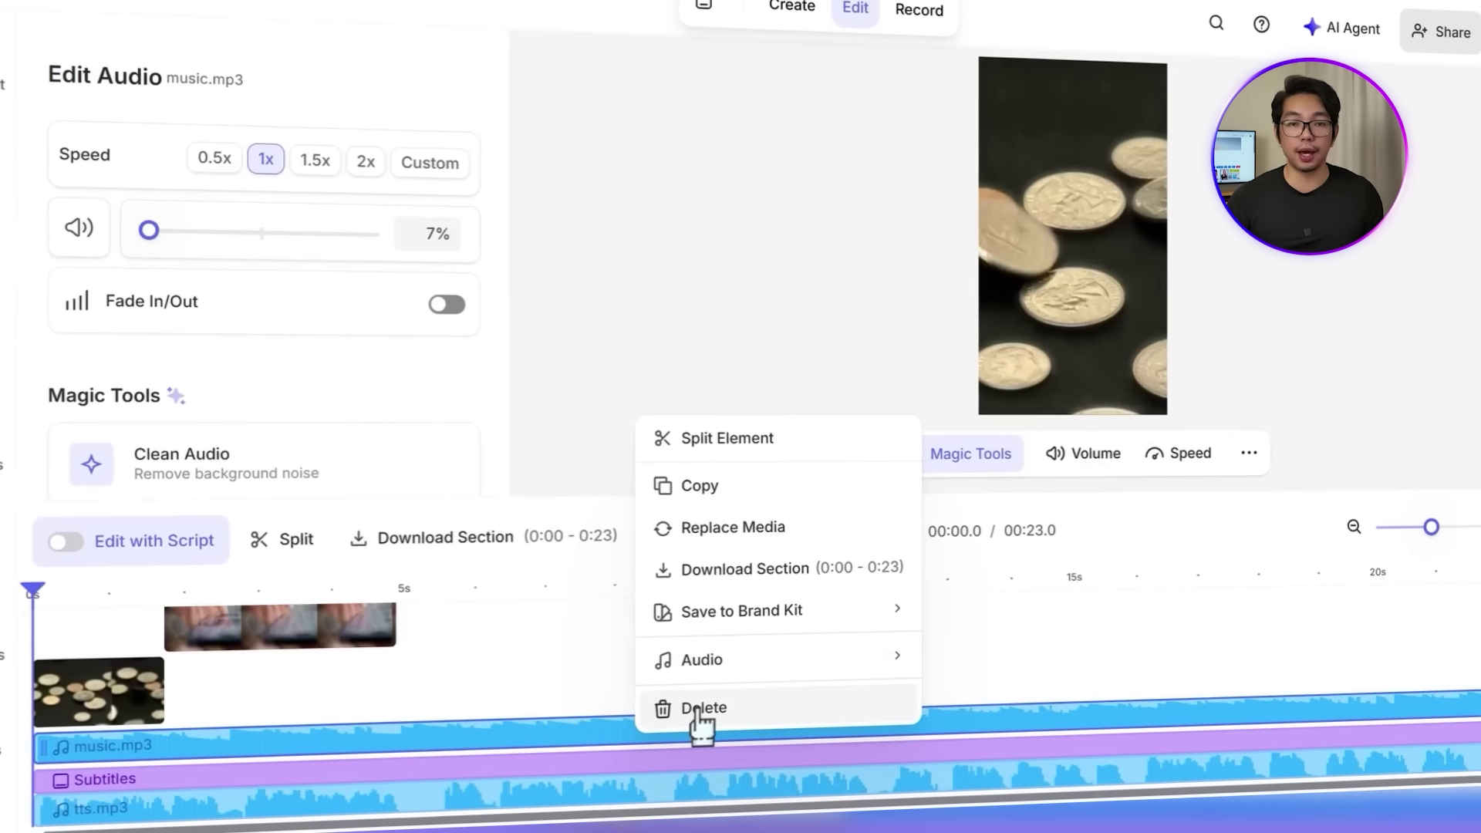
{"action": "left_click", "coordinate": [700, 708]}
Step: Preview the Chill stock track Calmness alongside the video and add it to the timeline
{"action": "left_click", "coordinate": [433, 377]}
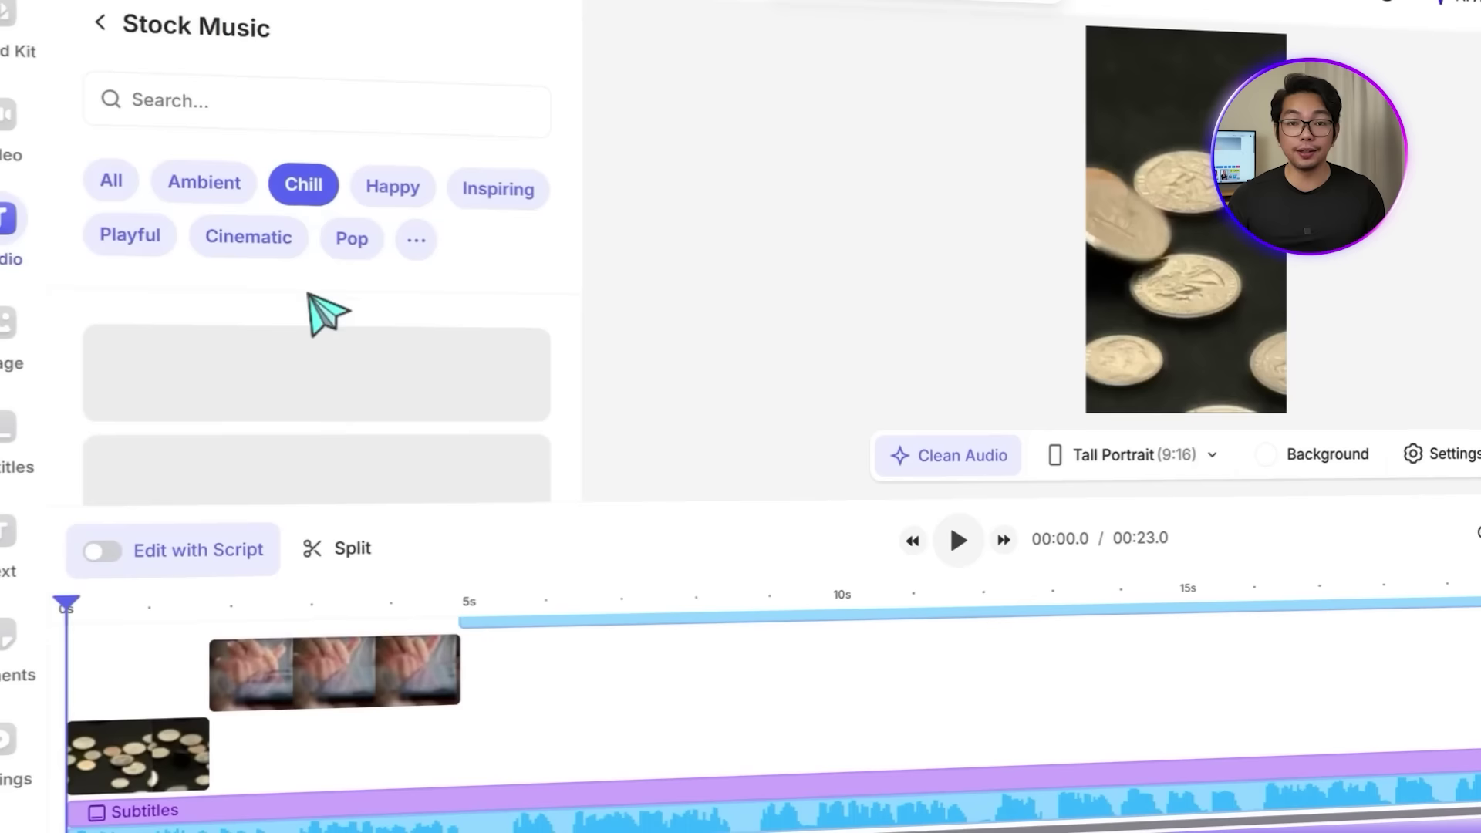
{"action": "left_click", "coordinate": [131, 372]}
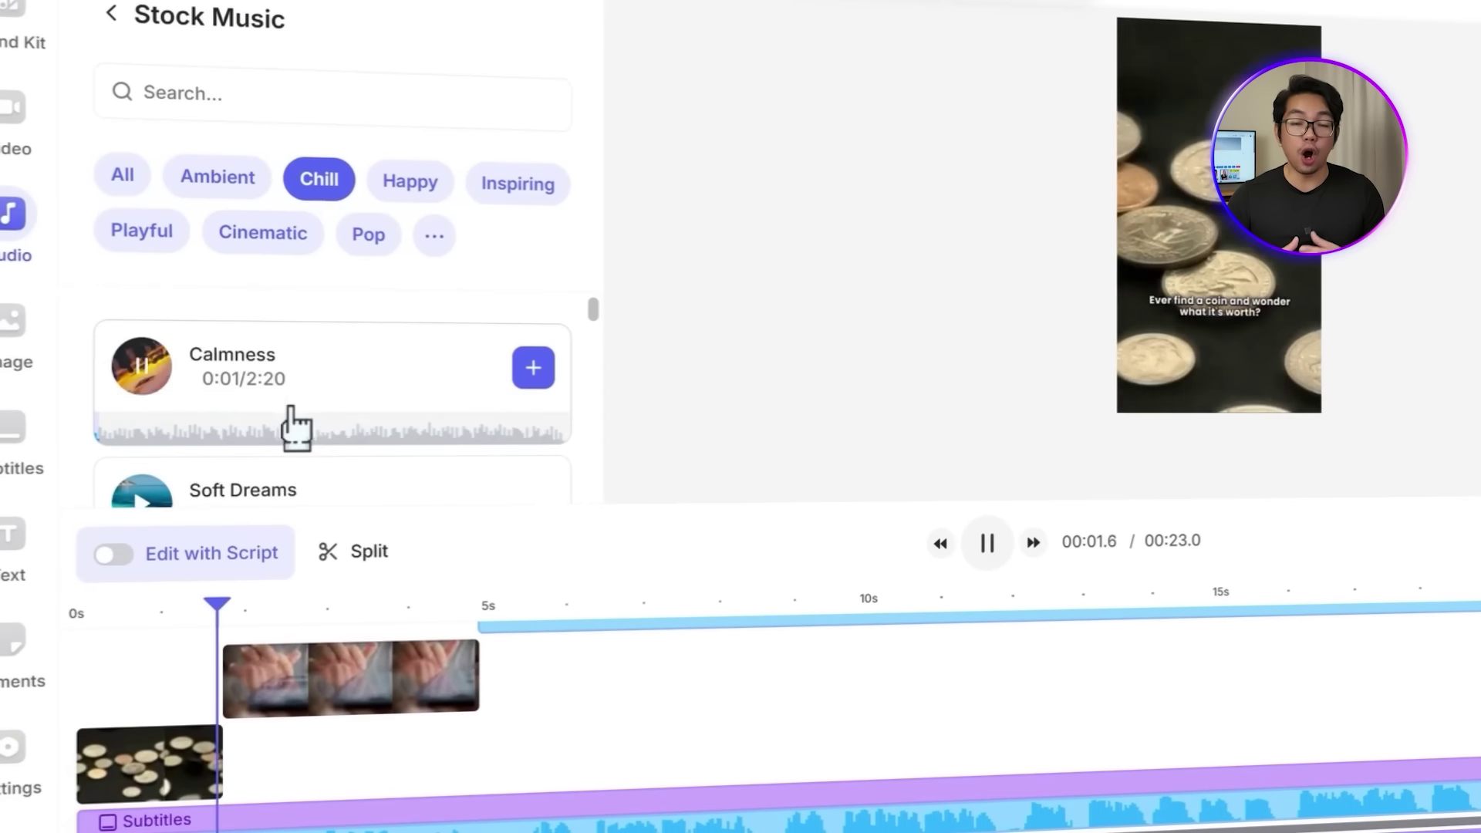
{"action": "left_click", "coordinate": [513, 375]}
{"action": "left_click", "coordinate": [1046, 555]}
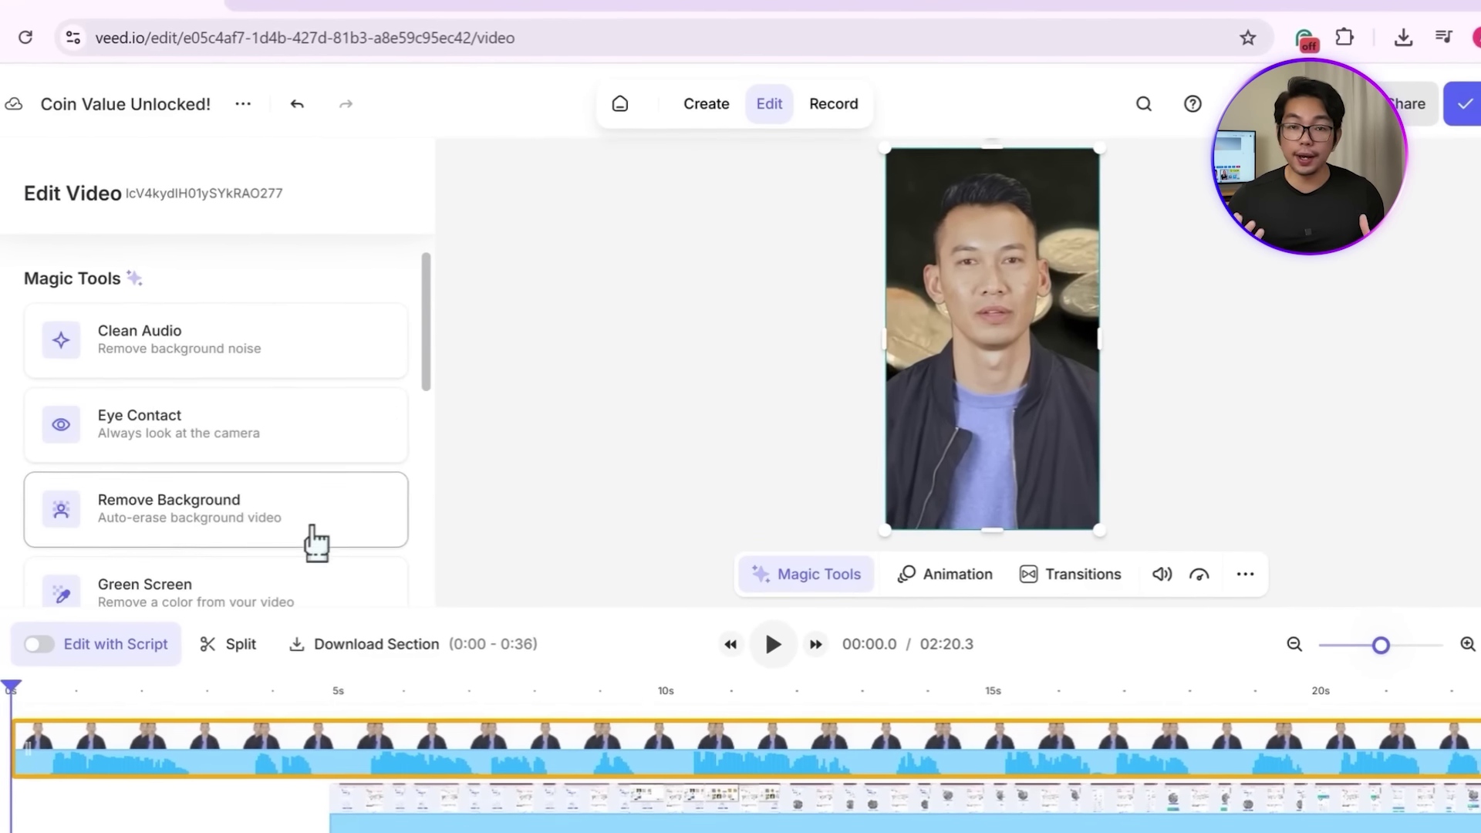
Step: Remove the background from the talking avatar's clip and play the video, returning the playhead to about 8 s
{"action": "left_click", "coordinate": [313, 538]}
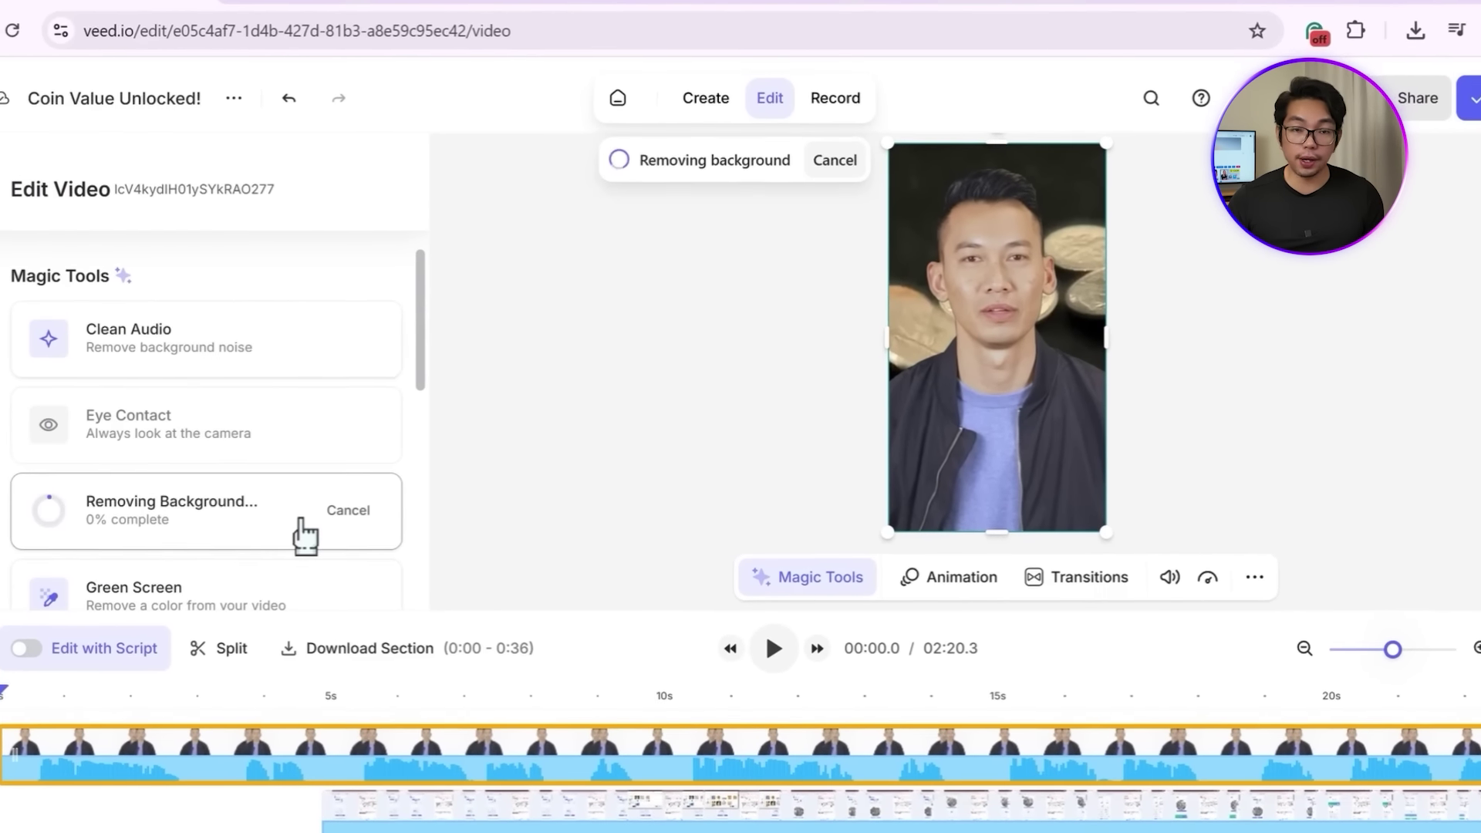
{"action": "left_click", "coordinate": [774, 651]}
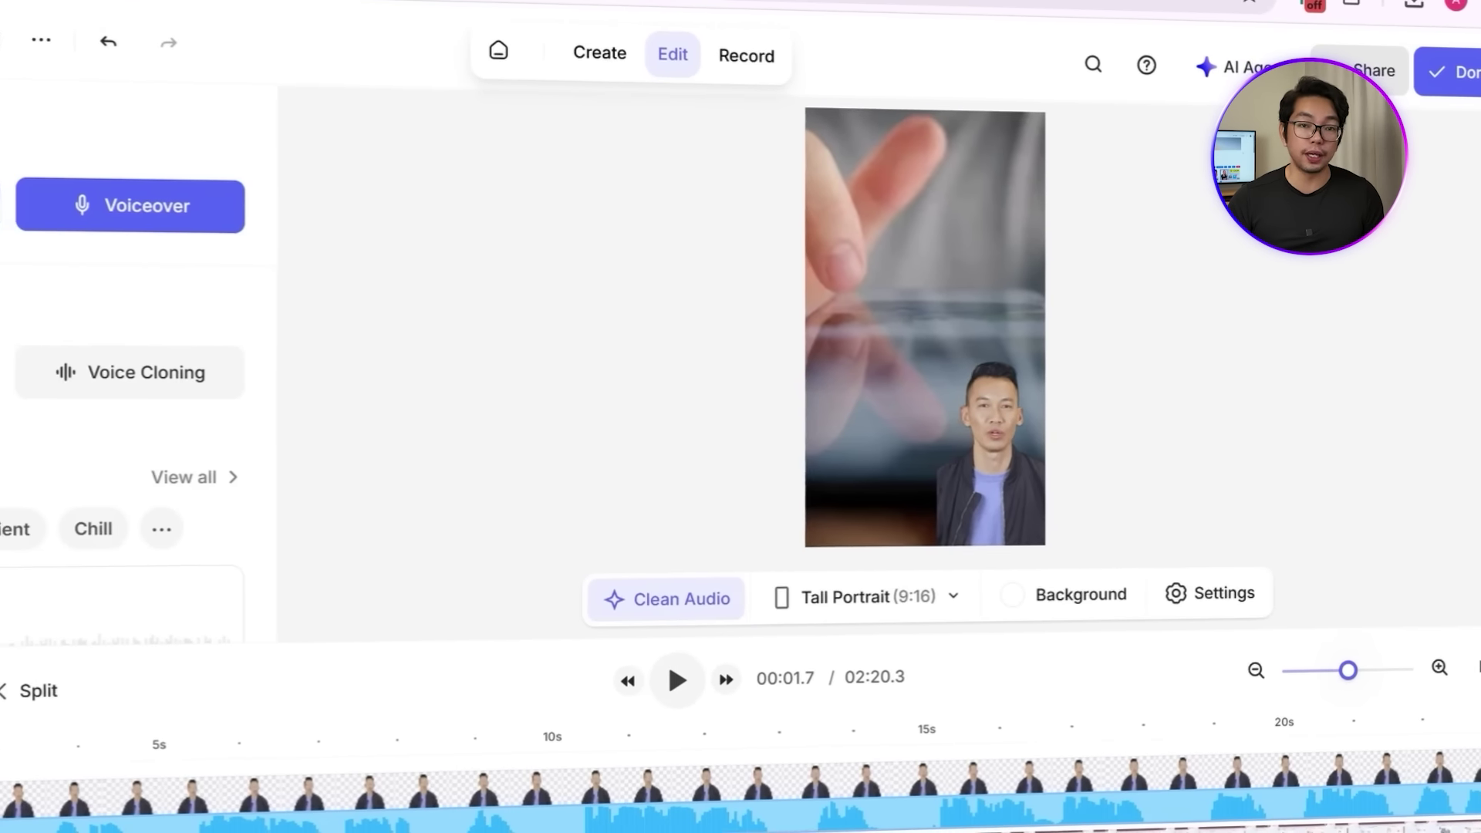
{"action": "left_click", "coordinate": [668, 686]}
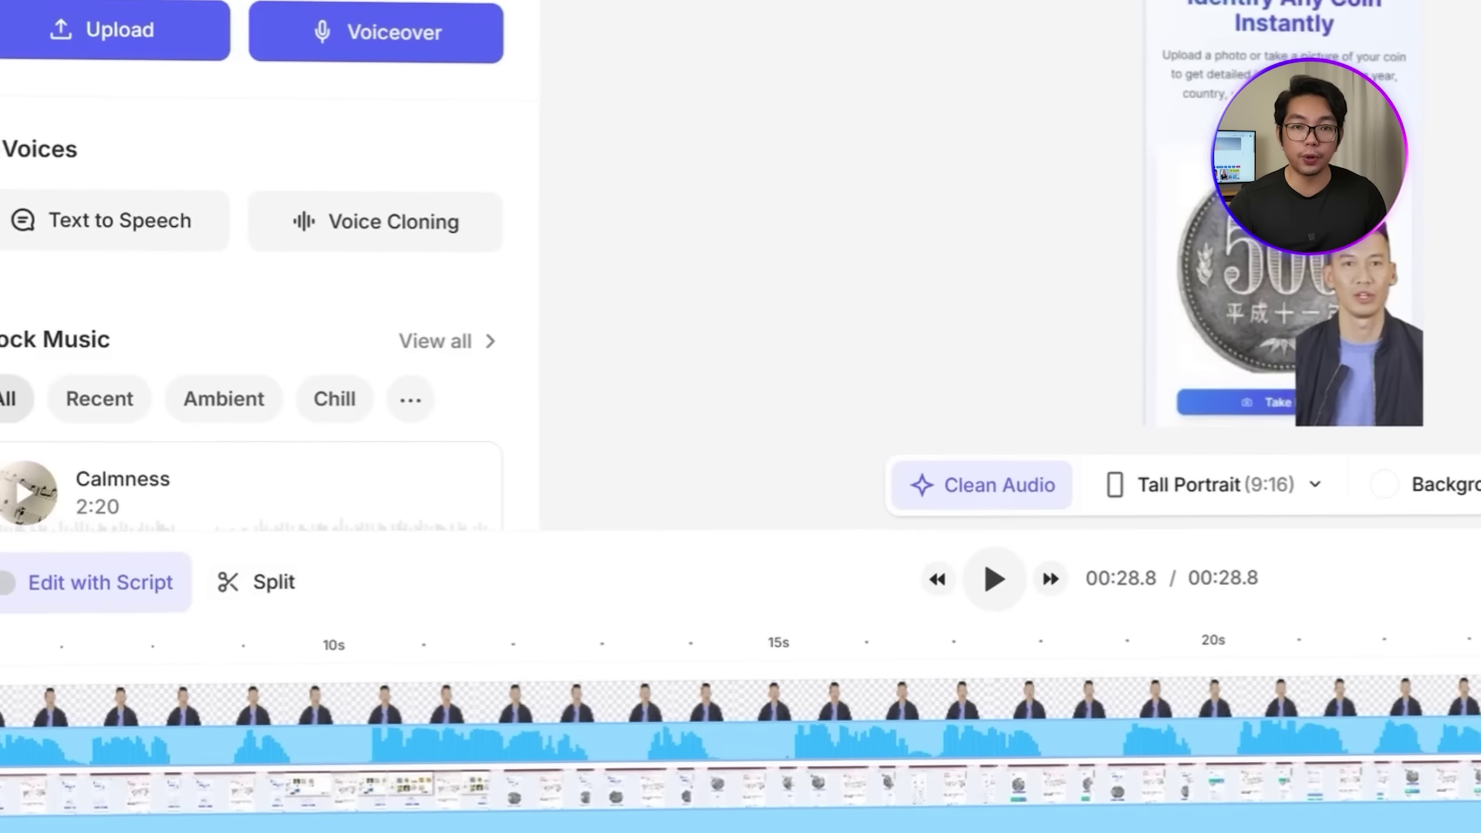
{"action": "left_click", "coordinate": [136, 640]}
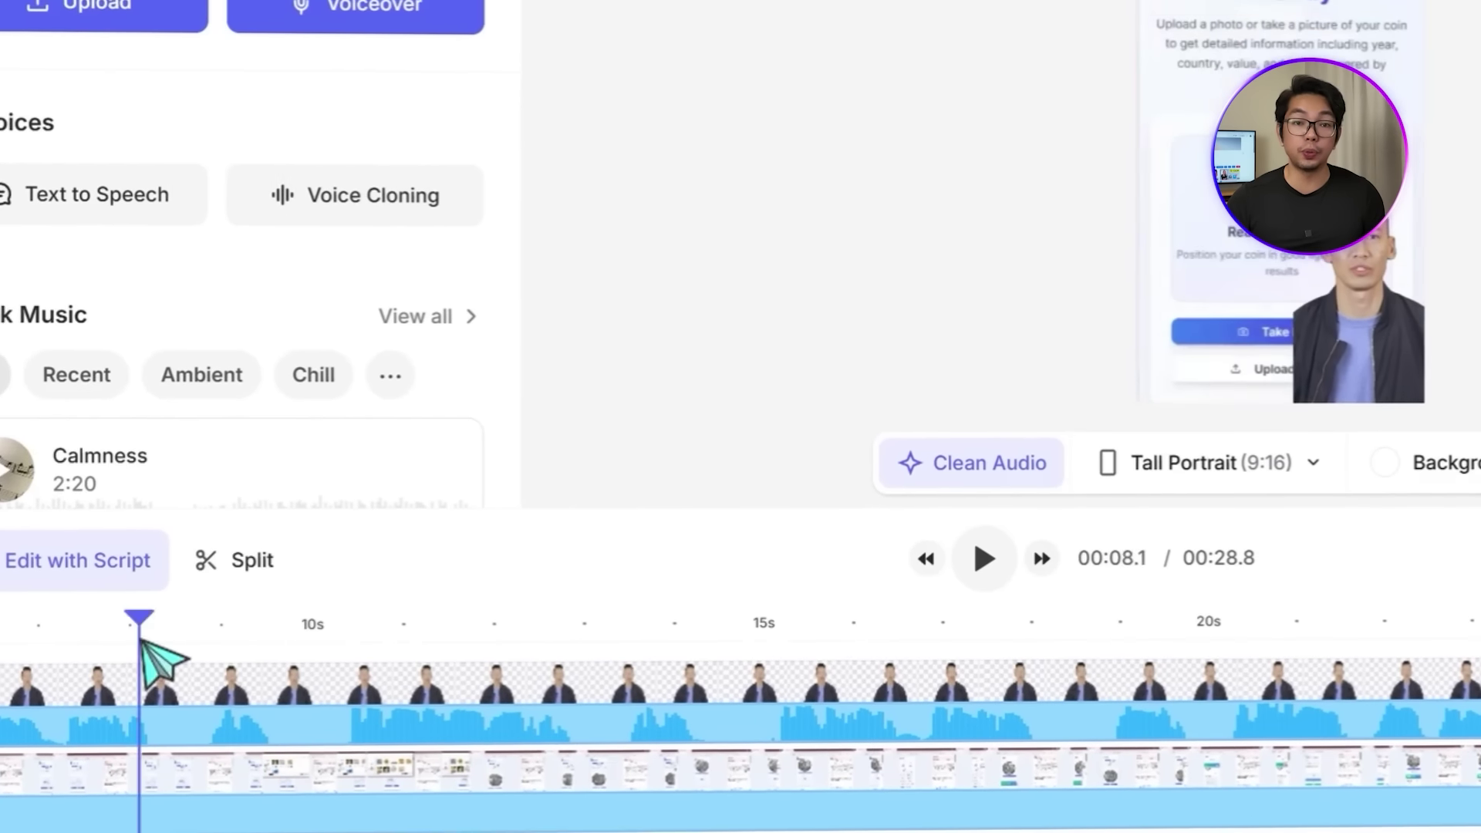
Step: Set the volume of the calmness.mp3 track to 10%
{"action": "left_click", "coordinate": [522, 780]}
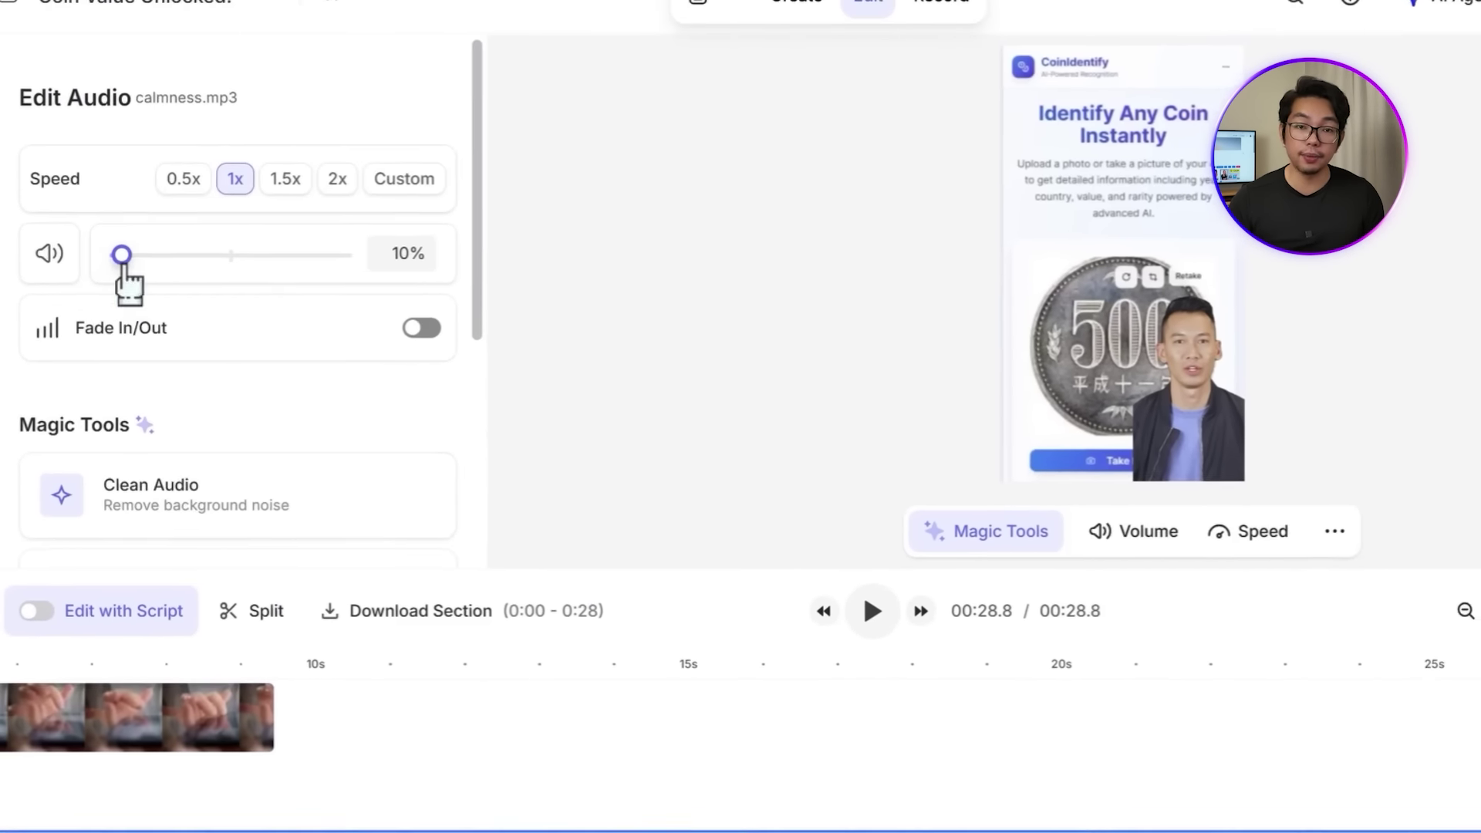
{"action": "left_click_drag", "start_coordinate": [123, 260], "coordinate": [125, 262]}
{"action": "left_click", "coordinate": [402, 258]}
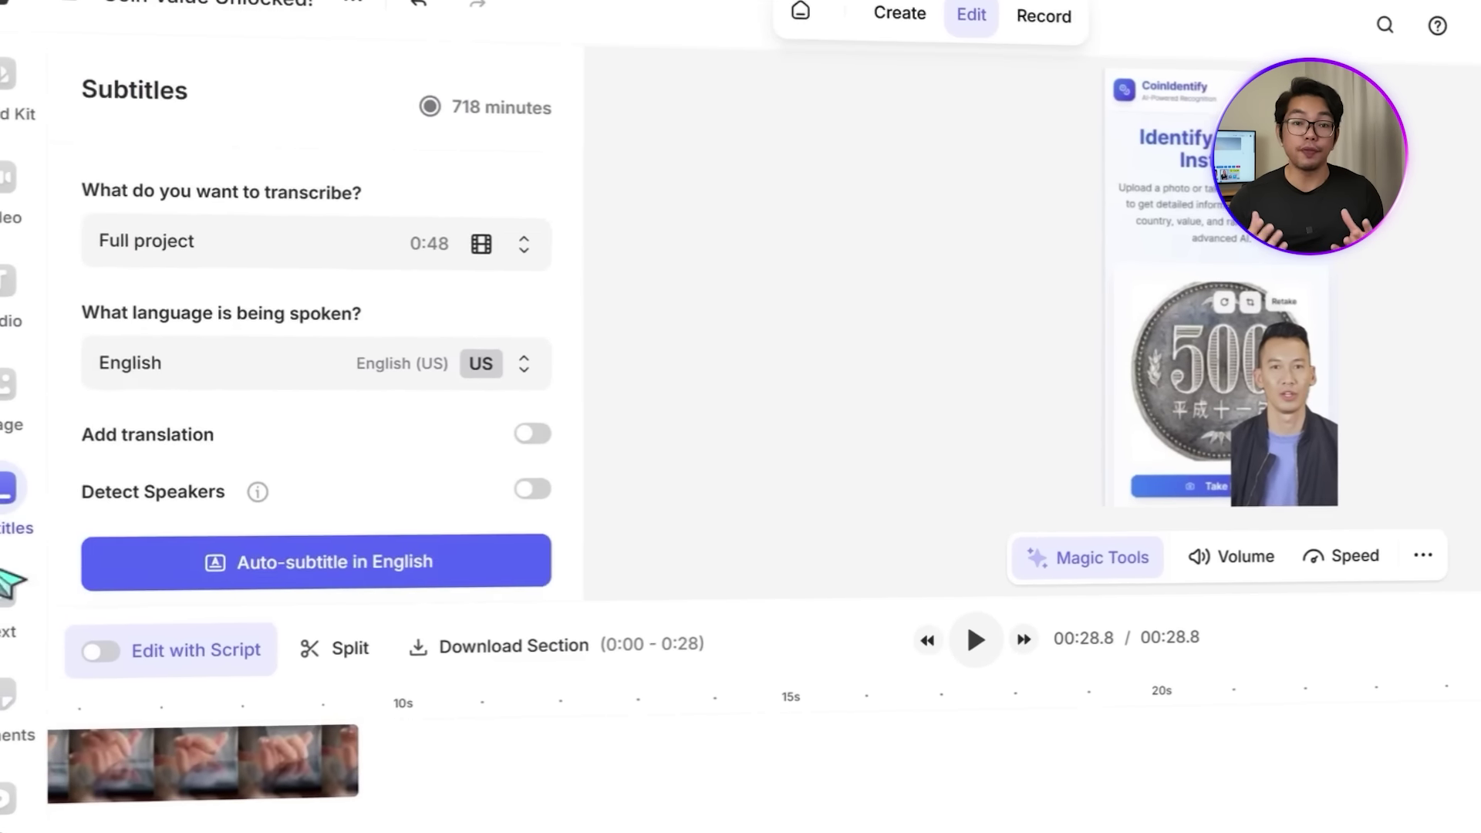
Step: Auto-generate English subtitles for the full project and apply a plain white text style from the Social category
{"action": "left_click", "coordinate": [467, 585]}
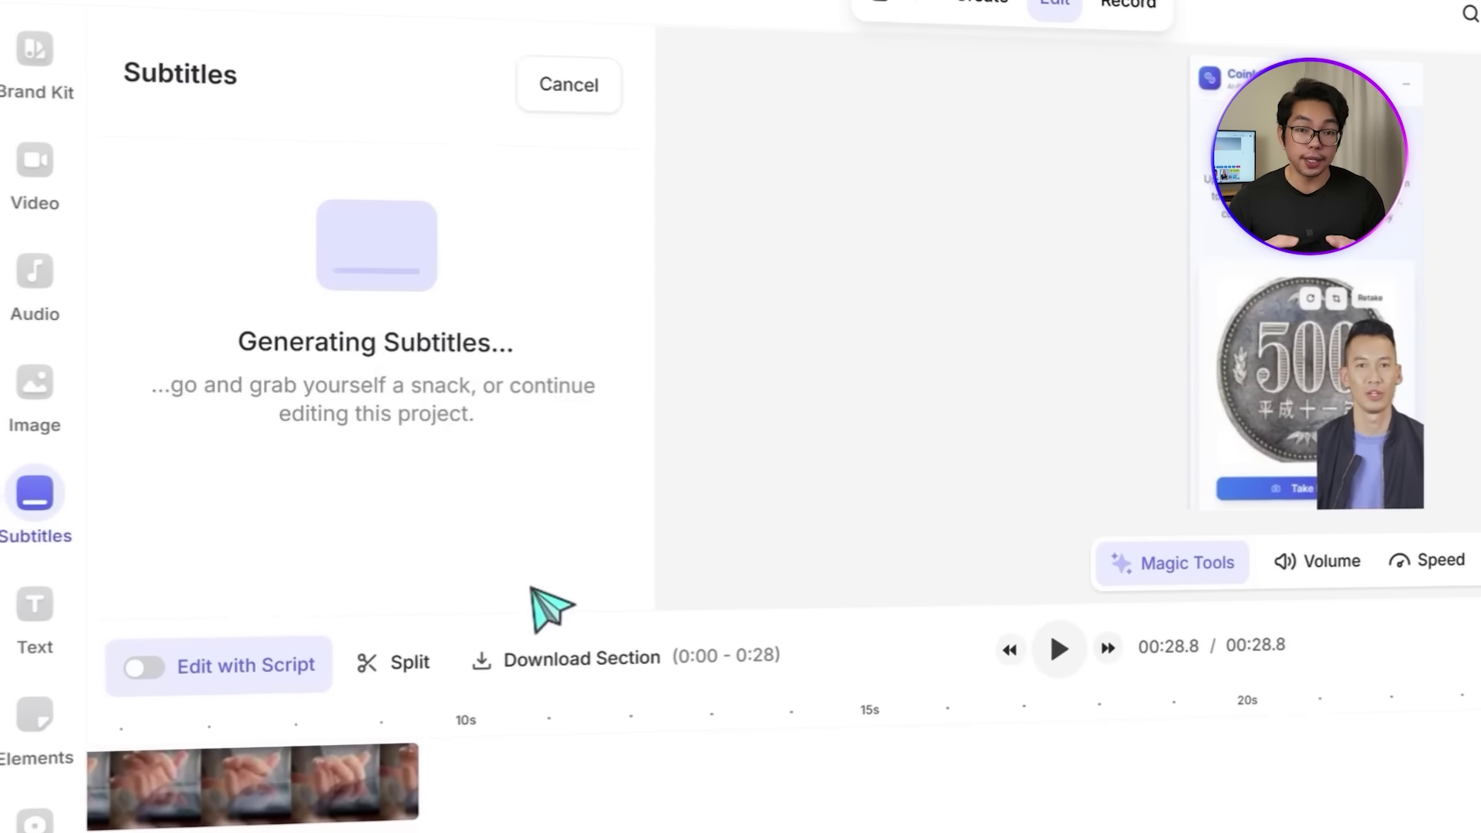
{"action": "left_click", "coordinate": [292, 176]}
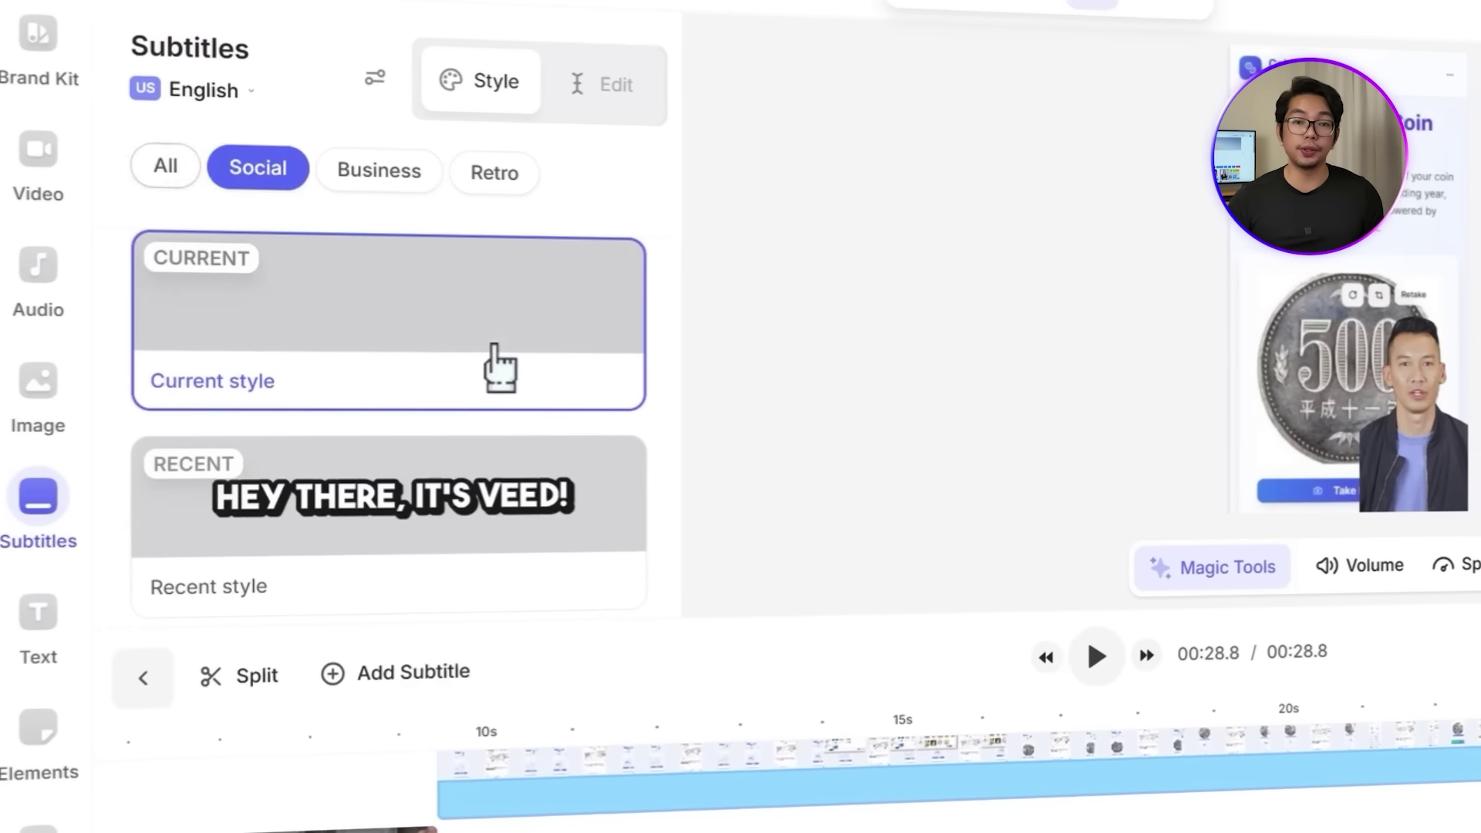
{"action": "scroll", "coordinate": [496, 363], "scroll_direction": "down", "scroll_amount": 3}
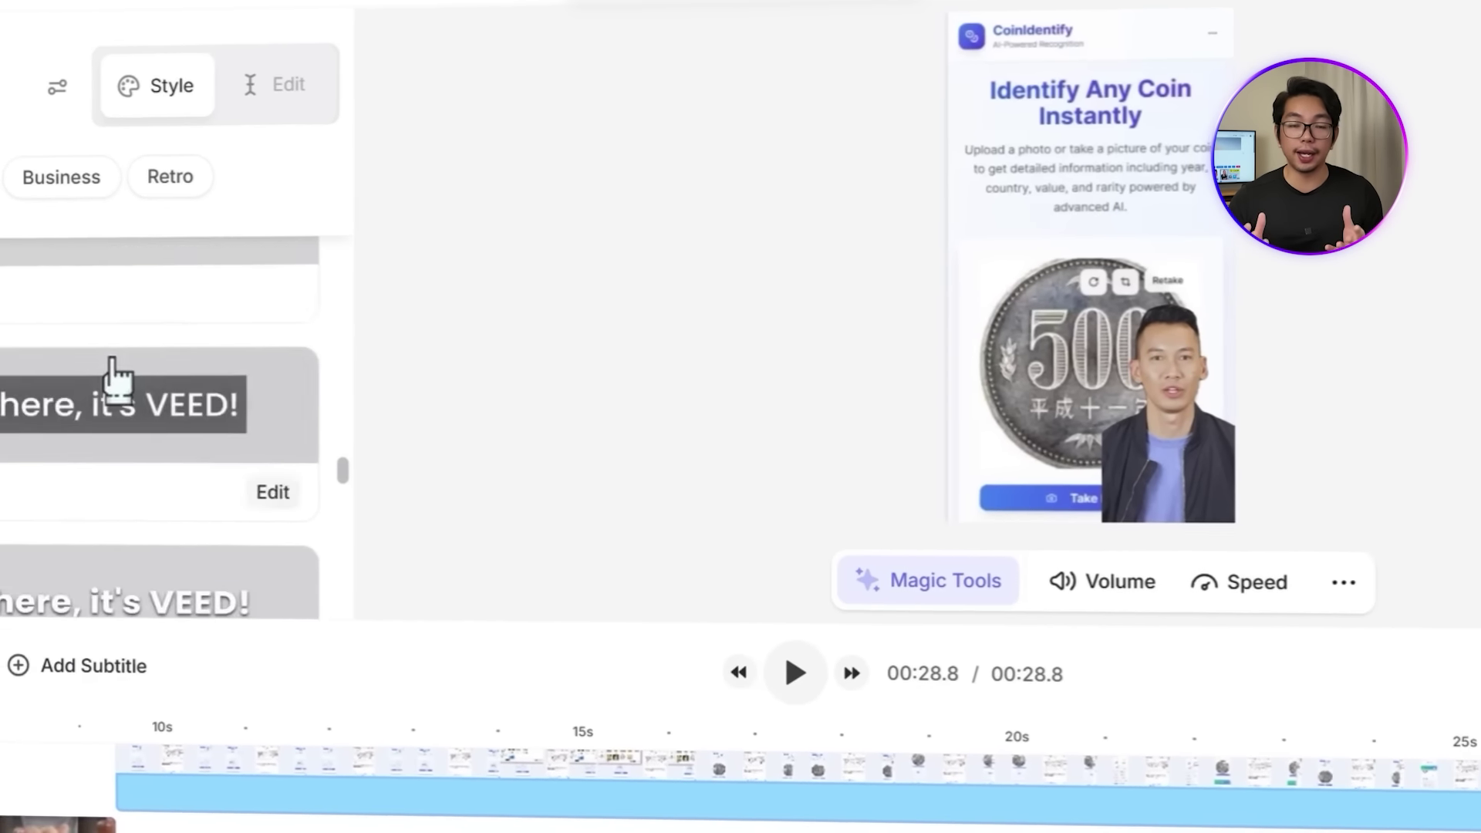
{"action": "scroll", "coordinate": [113, 360], "scroll_direction": "down", "scroll_amount": 3}
{"action": "left_click", "coordinate": [127, 316]}
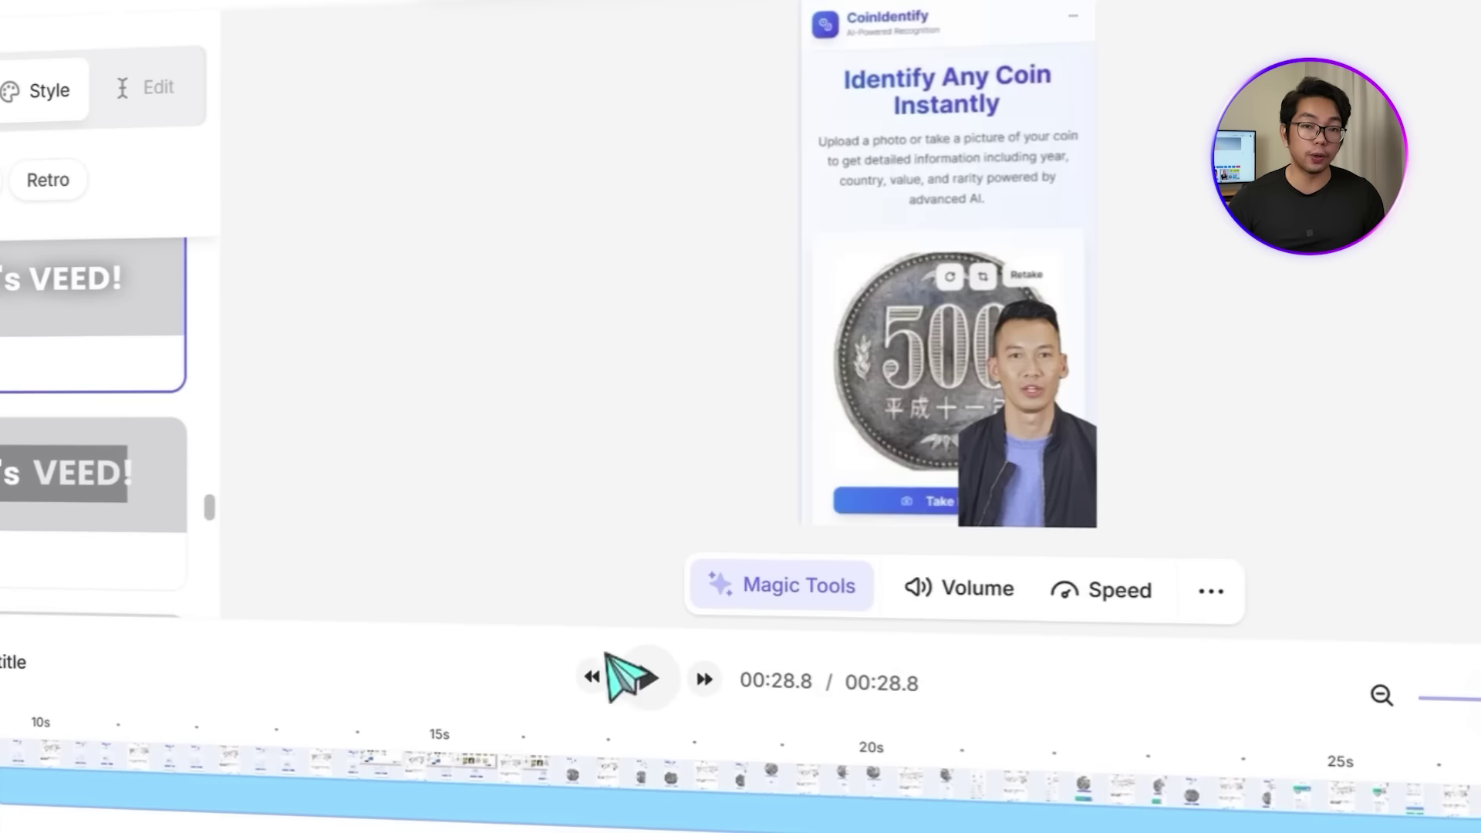
Step: Play the video from the beginning to check the subtitles, pausing at about 7 s
{"action": "scroll", "coordinate": [772, 779], "scroll_direction": "up", "scroll_amount": 3}
{"action": "left_click", "coordinate": [2, 729]}
{"action": "left_click", "coordinate": [600, 679]}
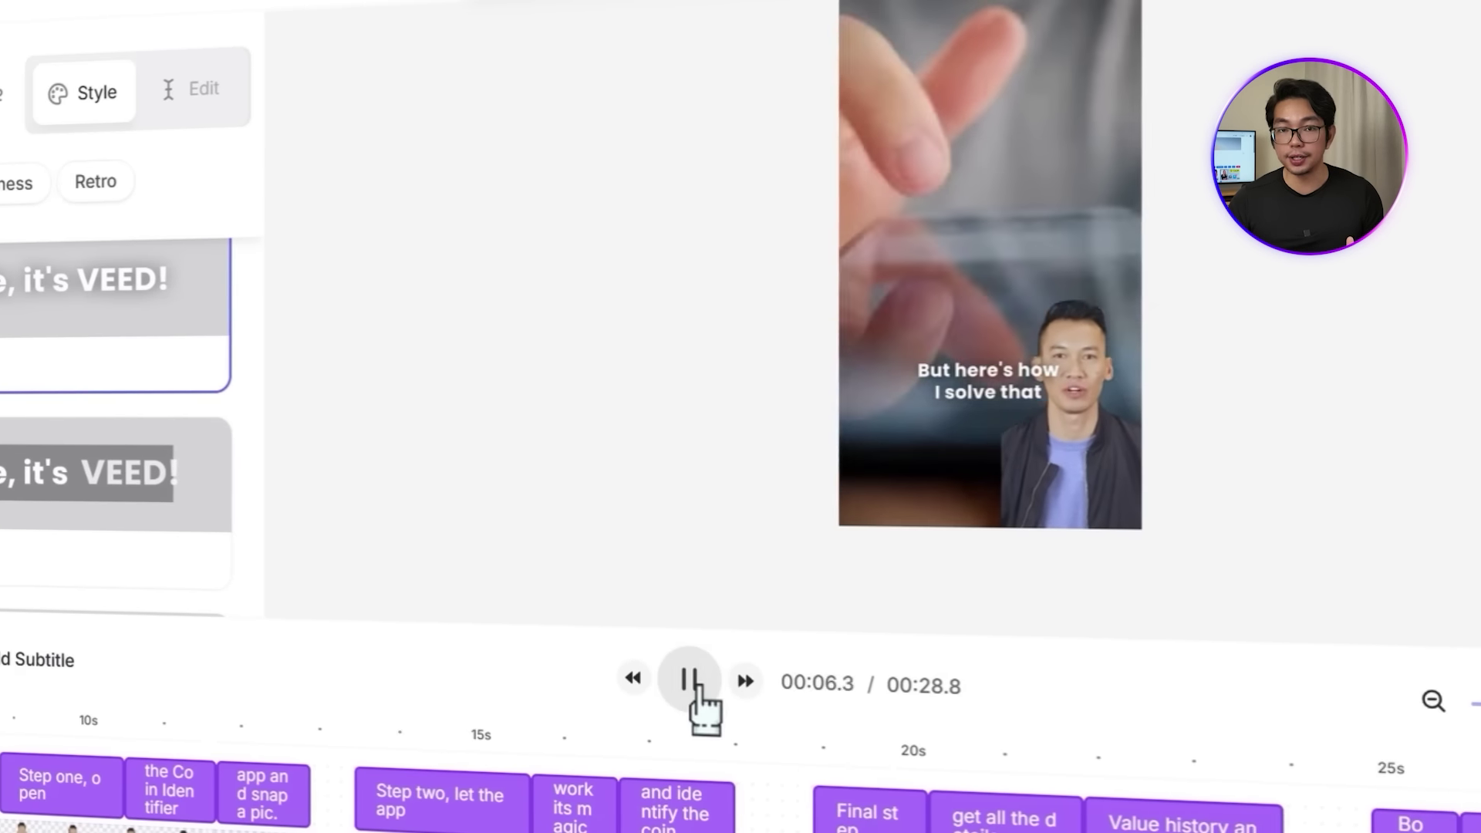
{"action": "left_click", "coordinate": [599, 678]}
Step: Move the subtitles lower in the frame, apply the Hustle style, and preview the video up to about 16 s
{"action": "left_click", "coordinate": [896, 377]}
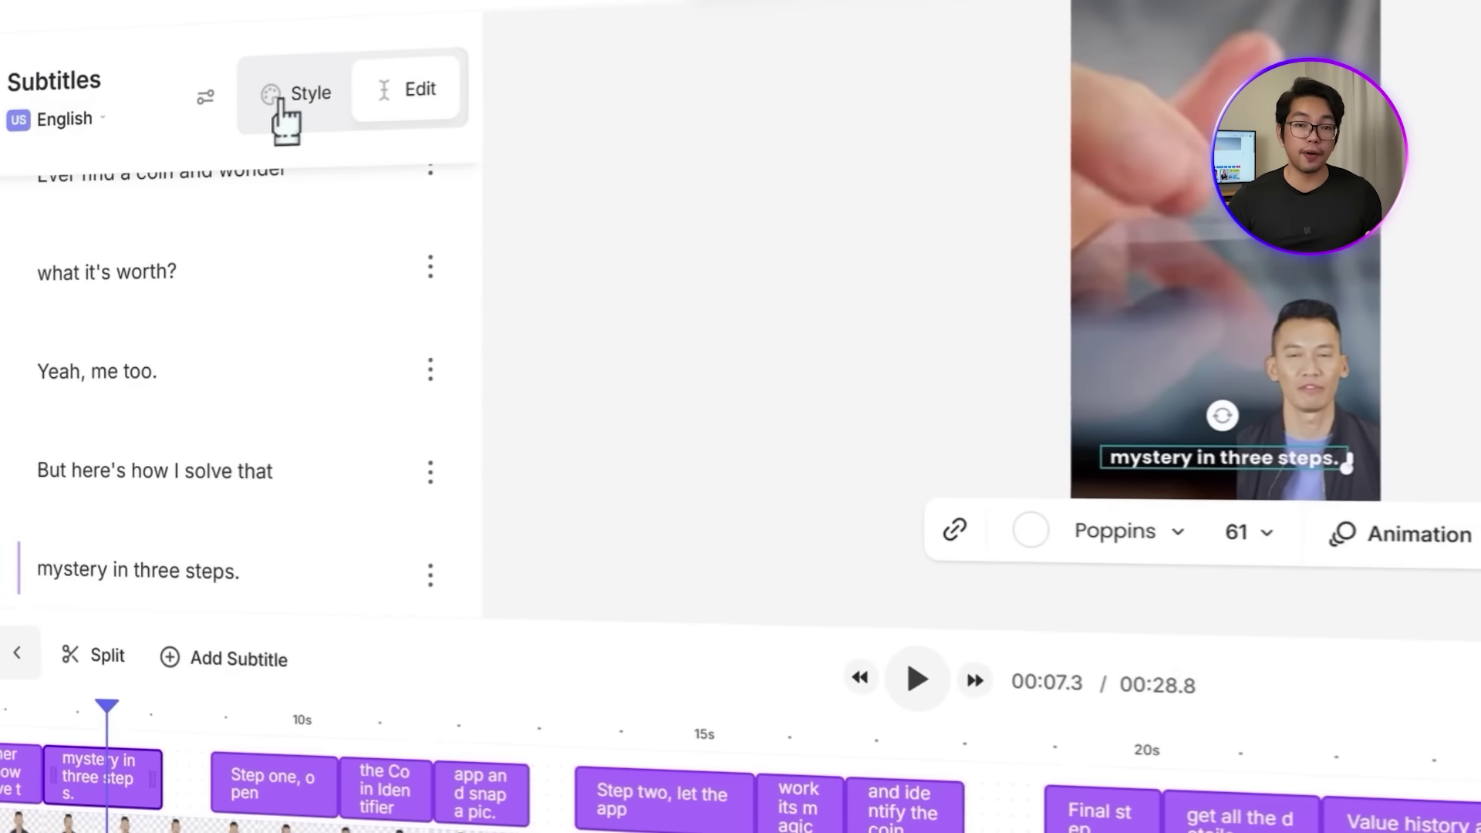
{"action": "left_click", "coordinate": [266, 94]}
{"action": "scroll", "coordinate": [281, 455], "scroll_direction": "up", "scroll_amount": 4}
{"action": "left_click", "coordinate": [263, 574]}
{"action": "scroll", "coordinate": [282, 531], "scroll_direction": "down", "scroll_amount": 2}
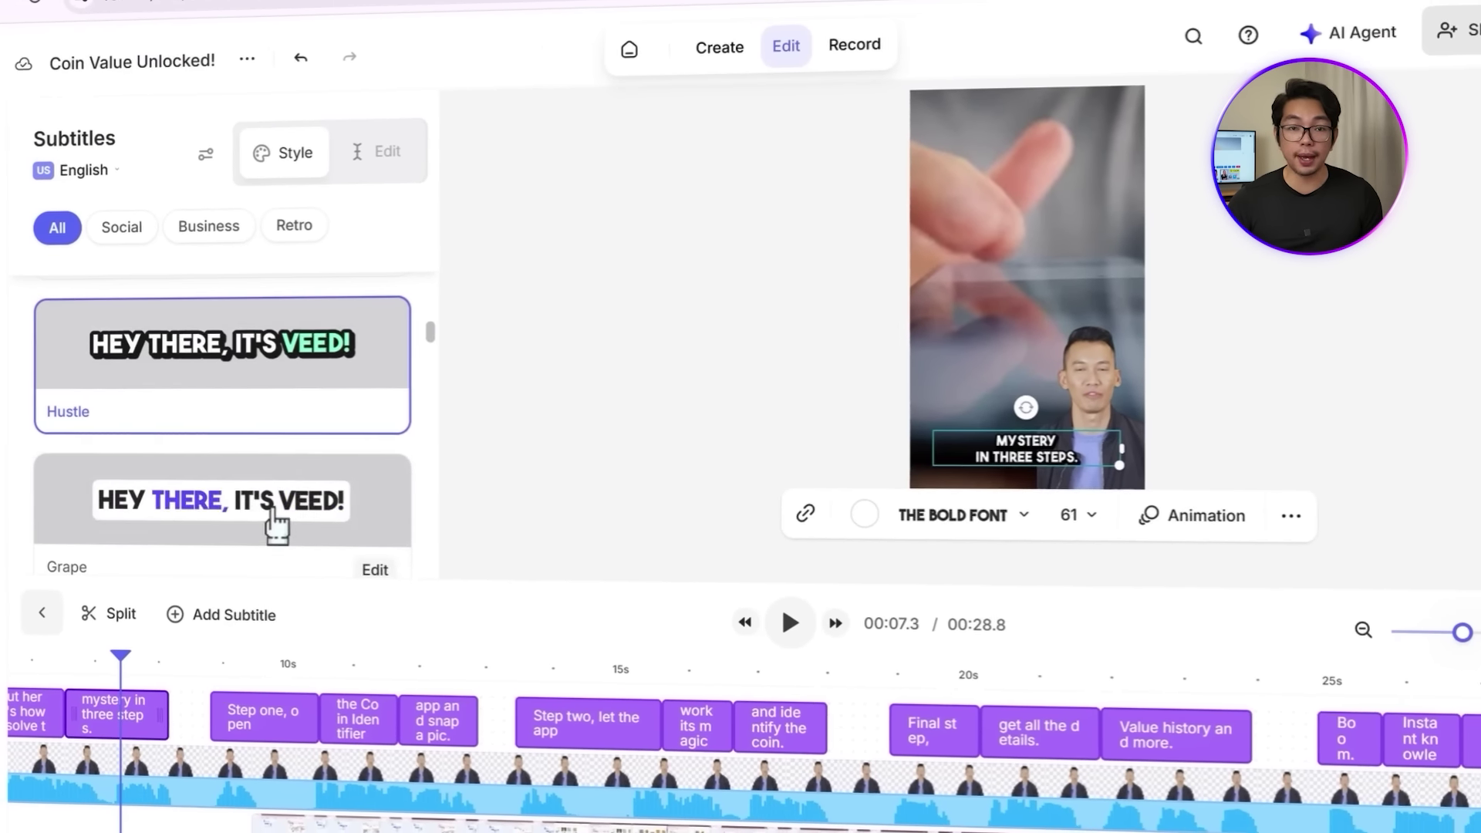
{"action": "left_click", "coordinate": [835, 643]}
{"action": "left_click", "coordinate": [774, 624]}
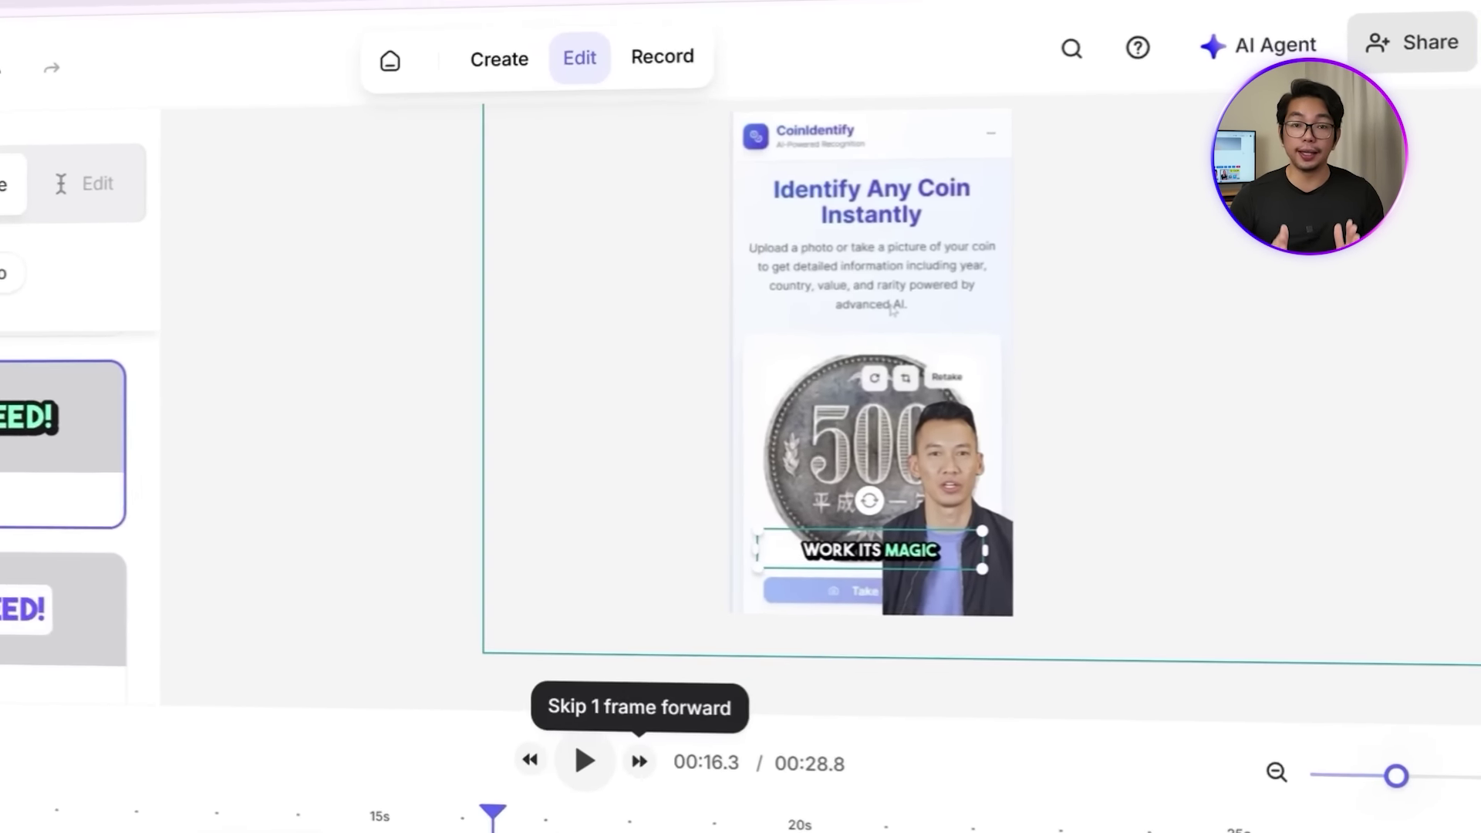
Step: Change the canvas size preset from Tall Portrait to TikTok (9:16)
{"action": "left_click", "coordinate": [694, 796]}
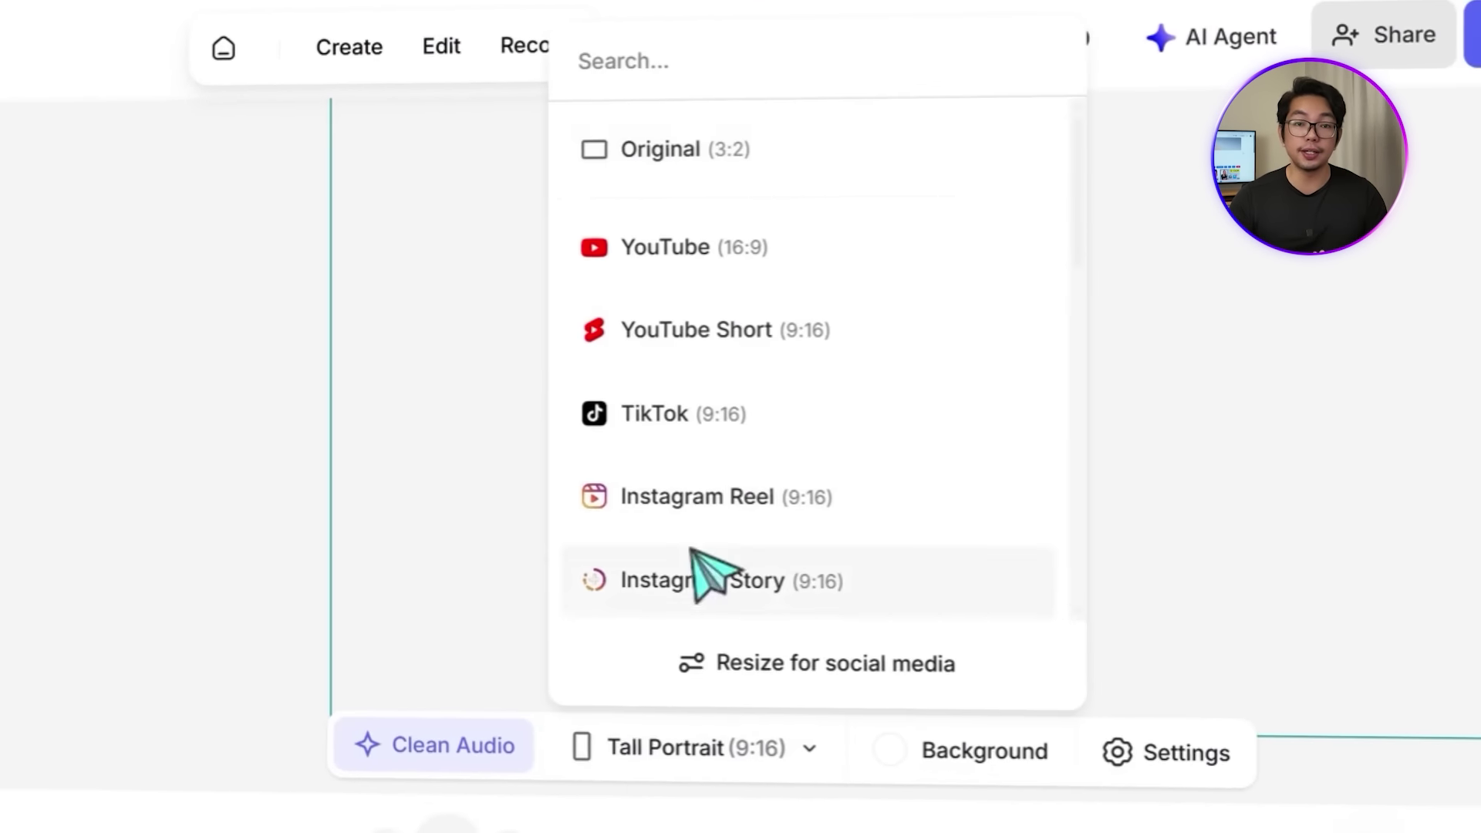
{"action": "left_click", "coordinate": [655, 414]}
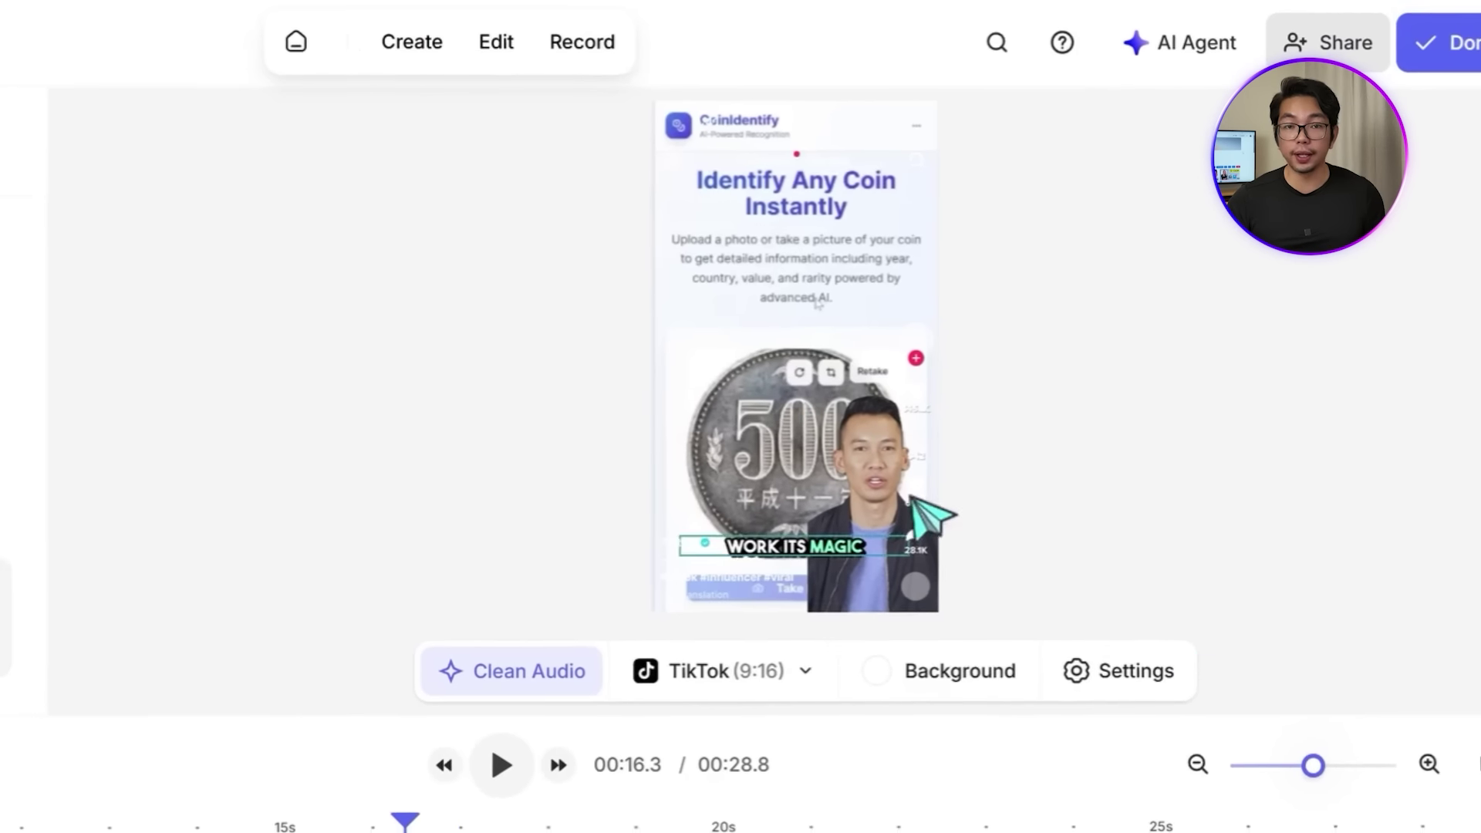
{"action": "left_click_drag", "start_coordinate": [425, 688], "coordinate": [426, 794]}
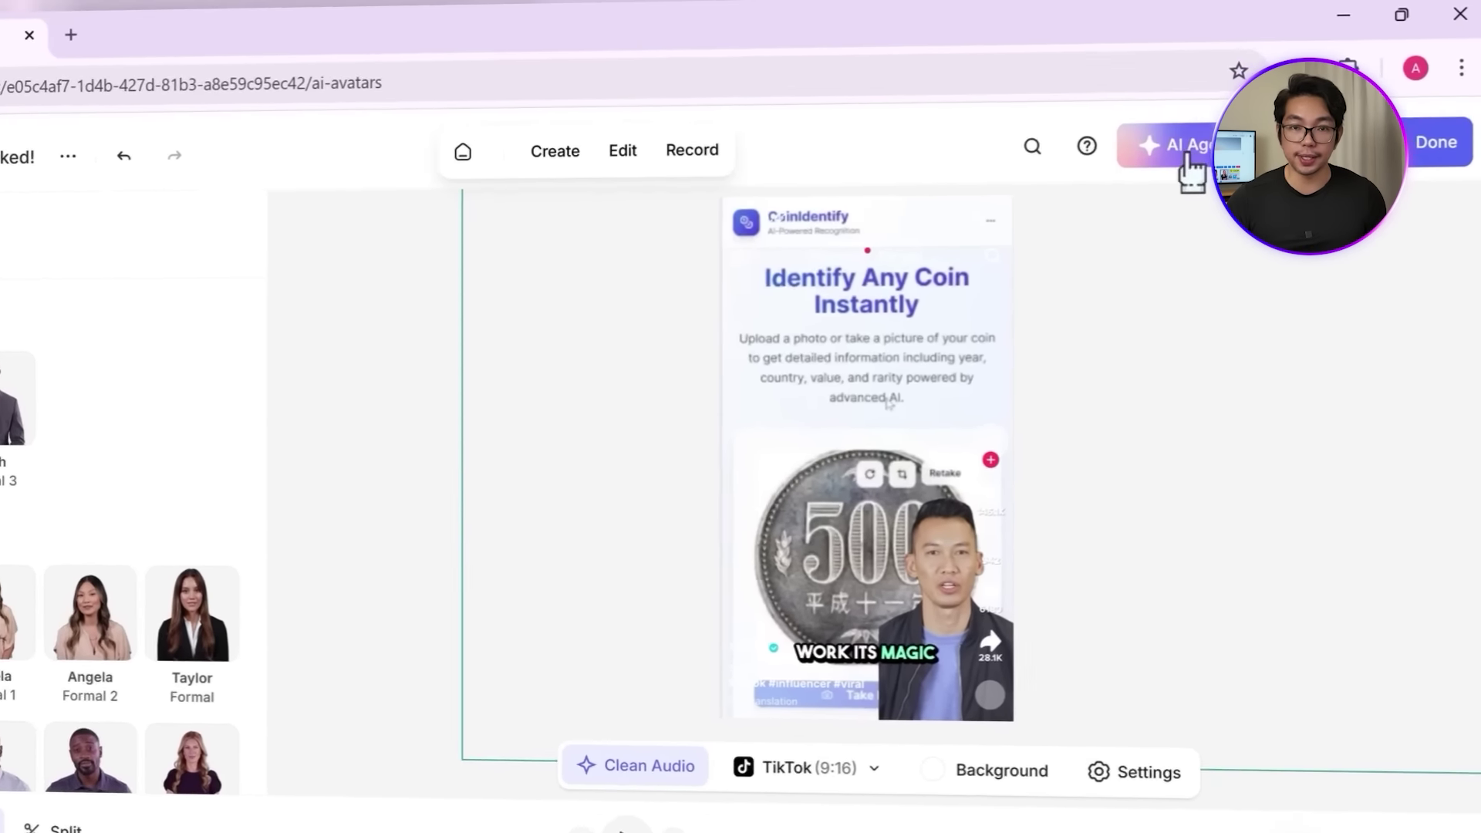
Step: Ask the AI Agent "I want to dub the audio to German" and play the dubbed video
{"action": "left_click", "coordinate": [1084, 216]}
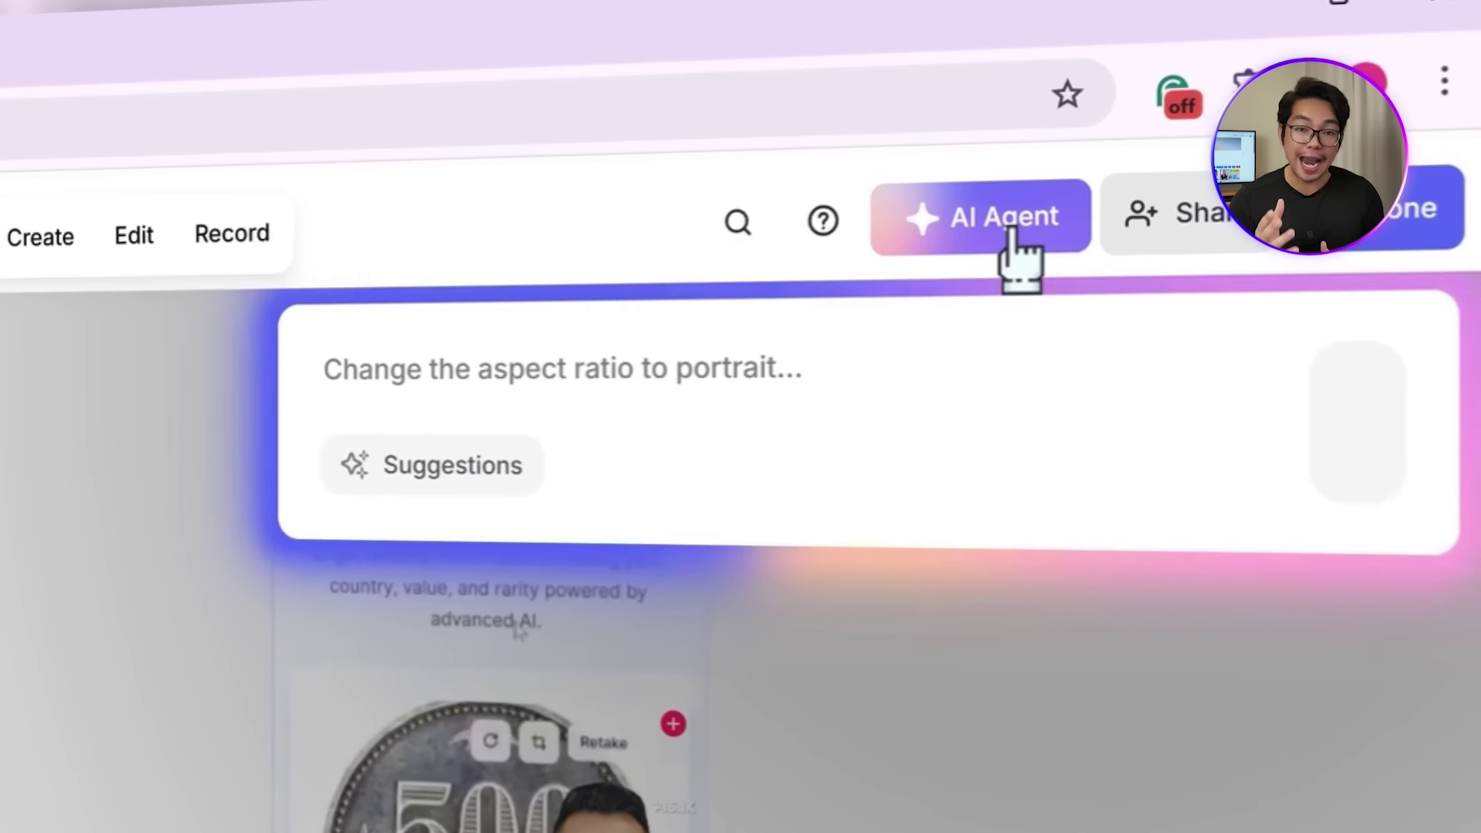
{"action": "type", "text": "I want to dub"}
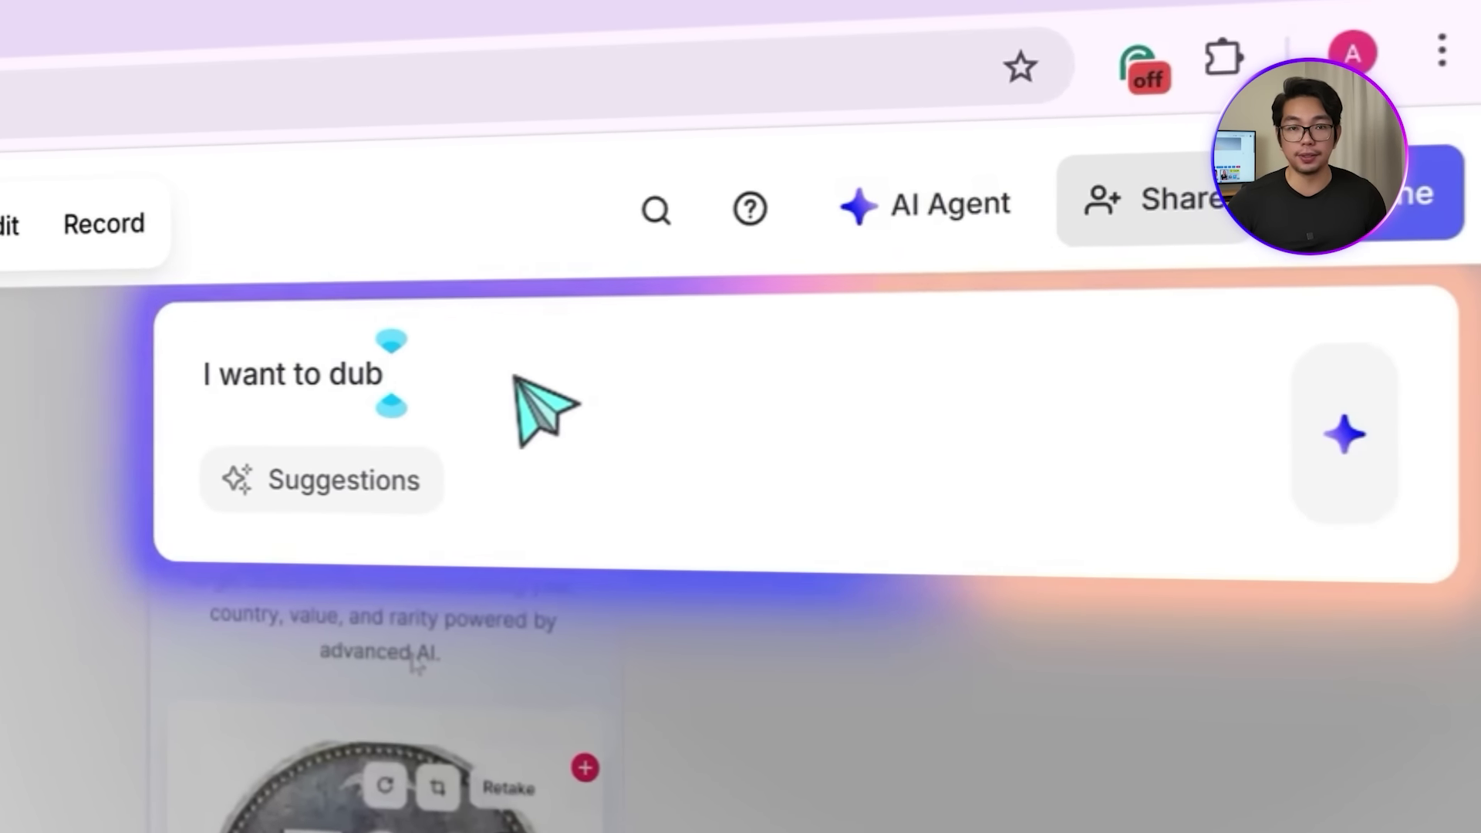
{"action": "type", "text": " the audio to German"}
{"action": "key", "text": "Return"}
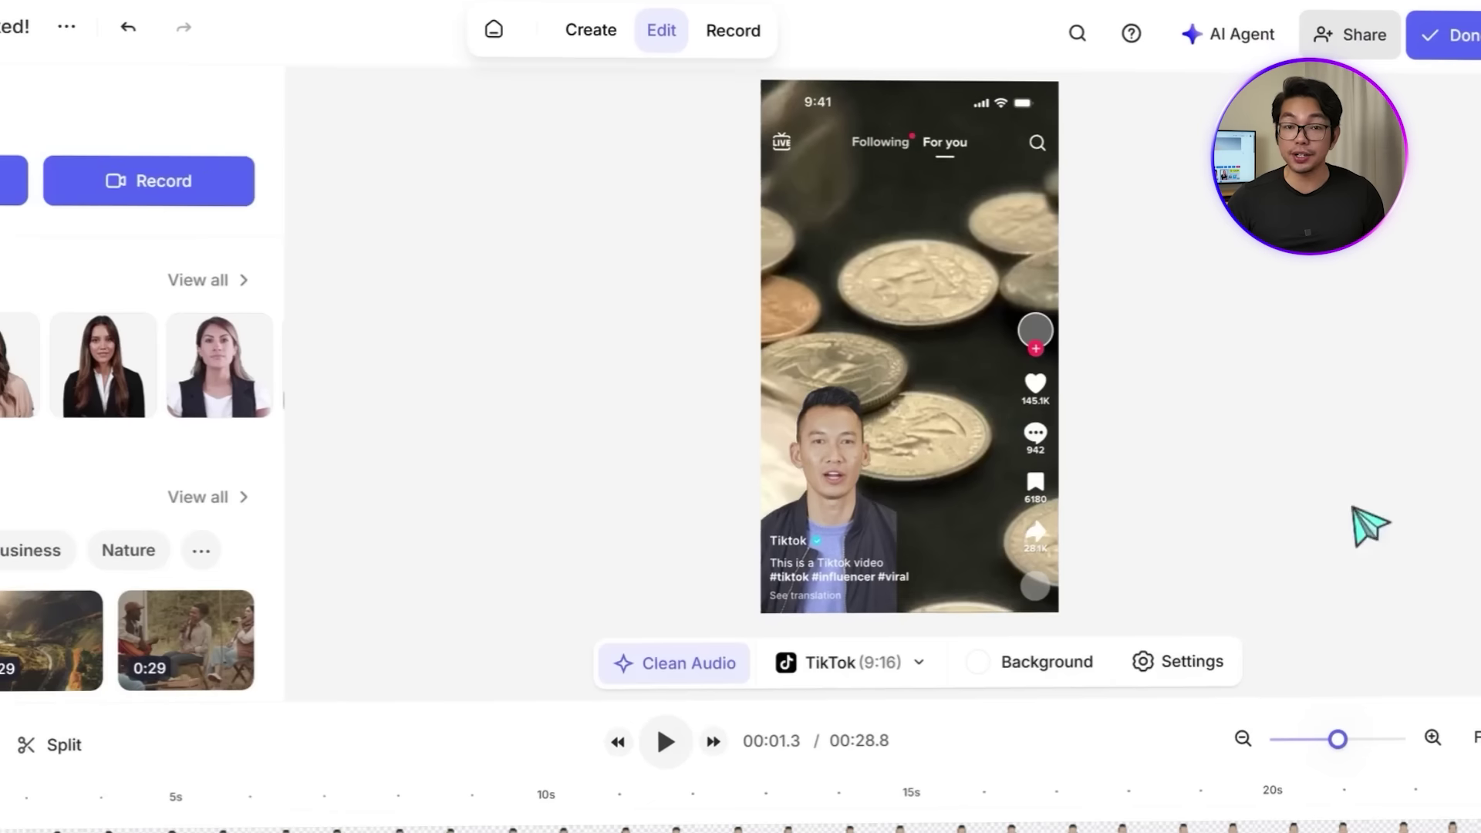
{"action": "left_click", "coordinate": [665, 742]}
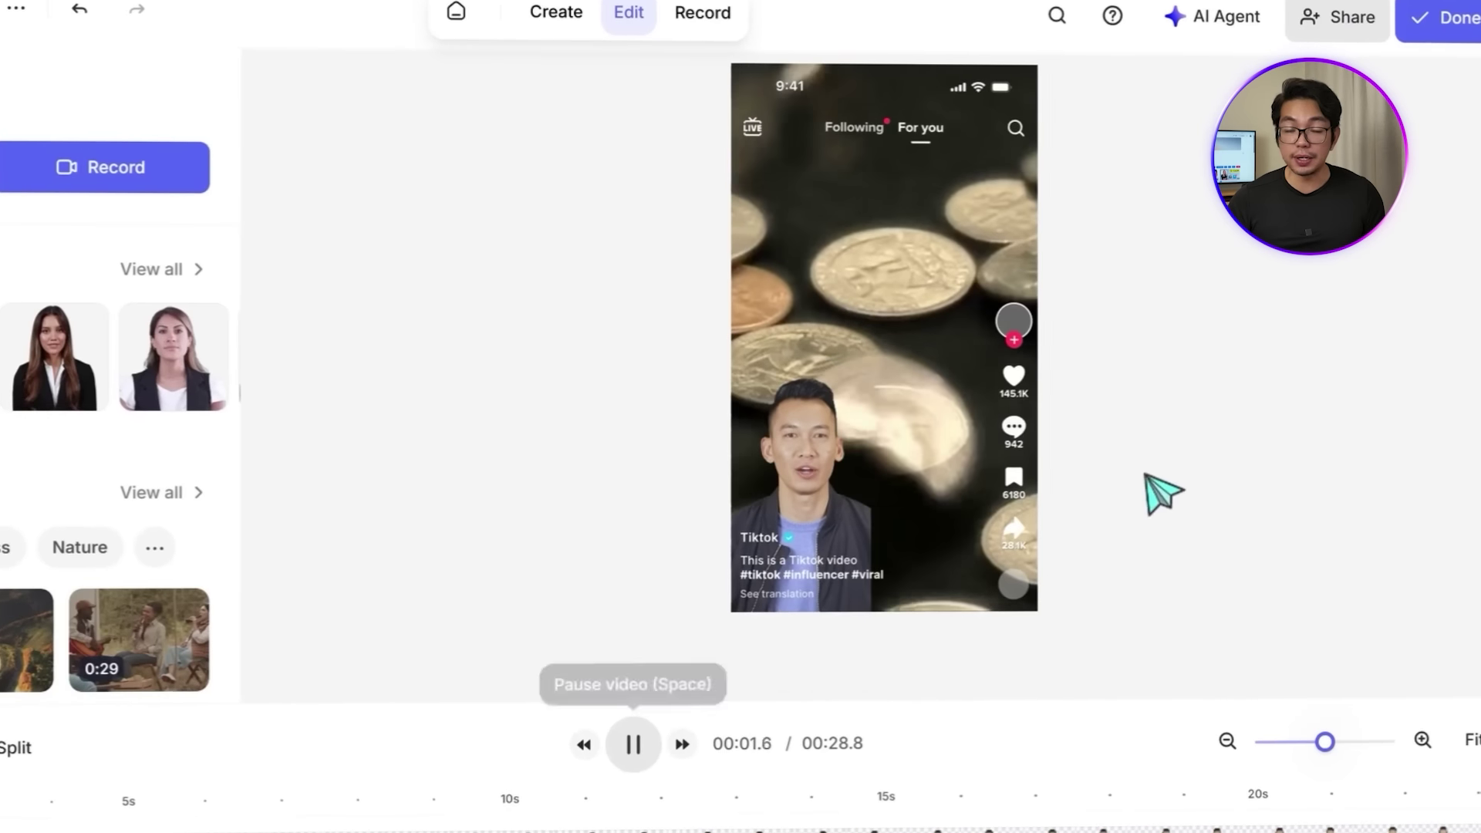